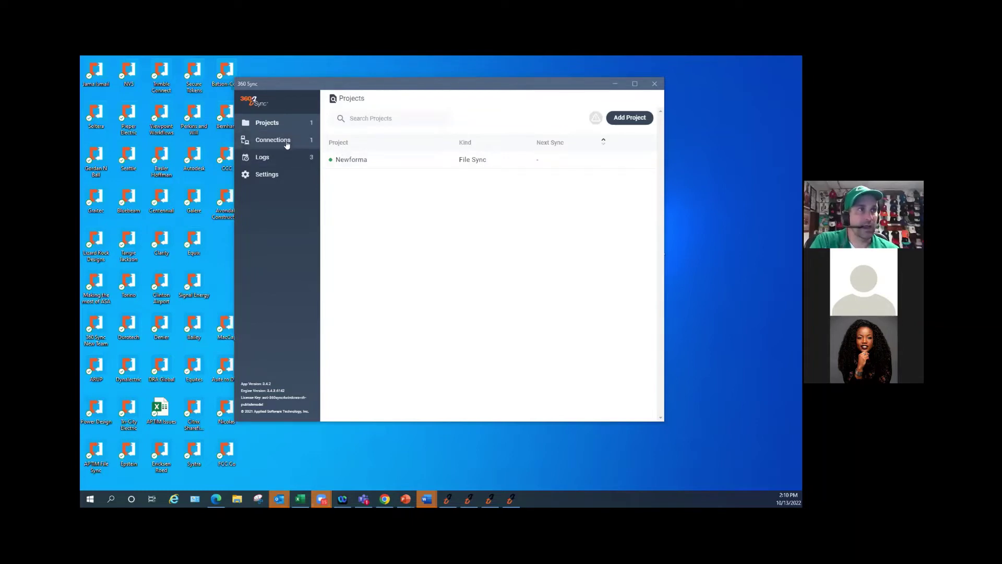
- Open the Newforma connection, keeping Newforma as data source and the name unchanged
{"action": "left_click", "coordinate": [287, 140]}
{"action": "left_click", "coordinate": [347, 160]}
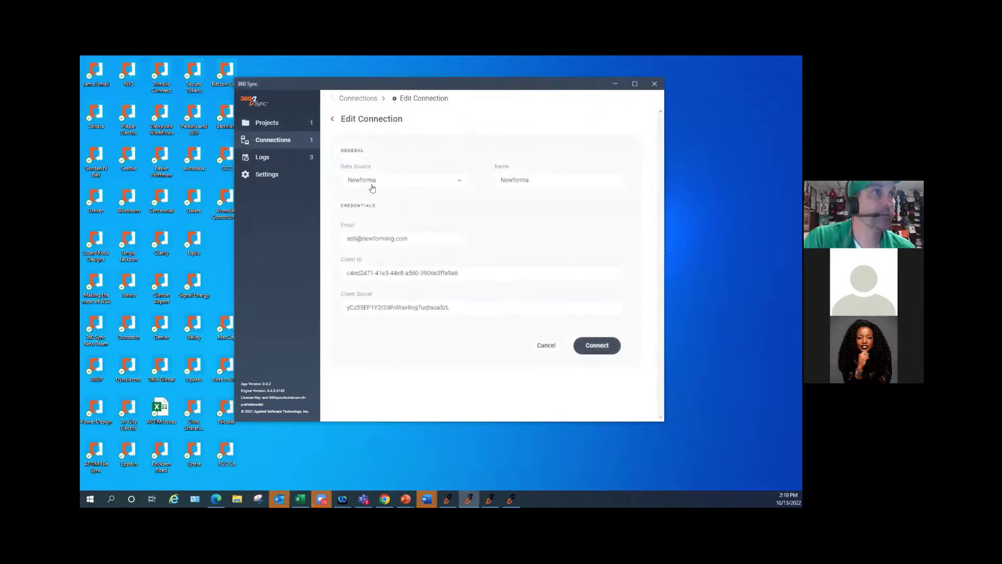
{"action": "left_click", "coordinate": [392, 180]}
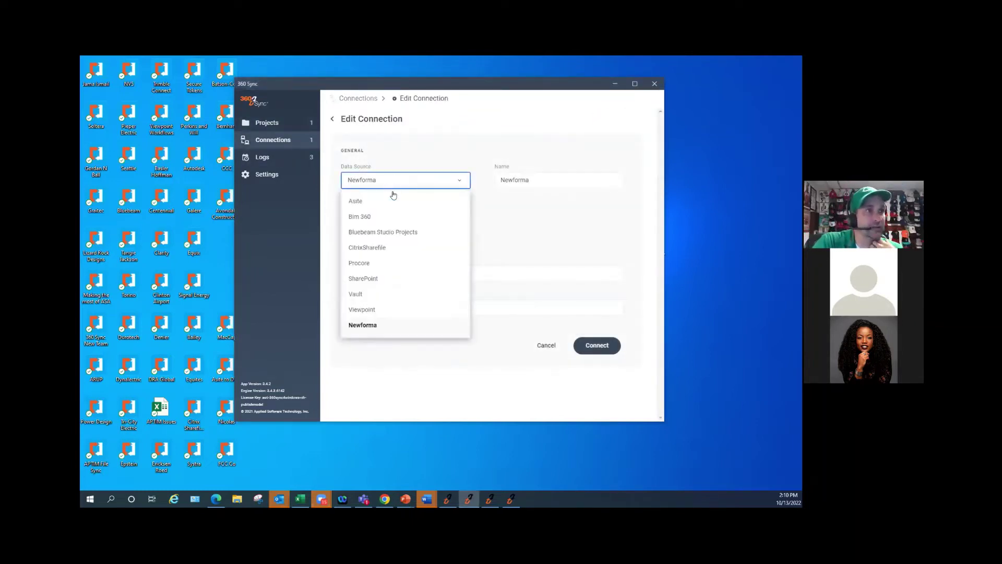
{"action": "left_click", "coordinate": [561, 223]}
{"action": "left_click", "coordinate": [544, 178]}
{"action": "left_click_drag", "start_coordinate": [544, 177], "coordinate": [468, 181]}
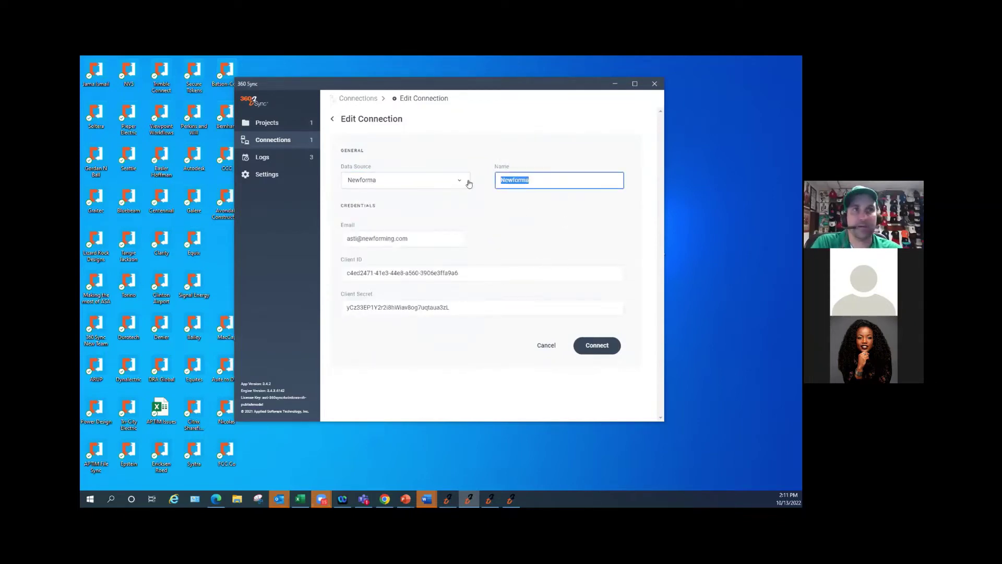
{"action": "left_click", "coordinate": [550, 179]}
- Check the connection's e-mail, reconnect with the current credentials, and return to Projects
{"action": "left_click", "coordinate": [426, 238]}
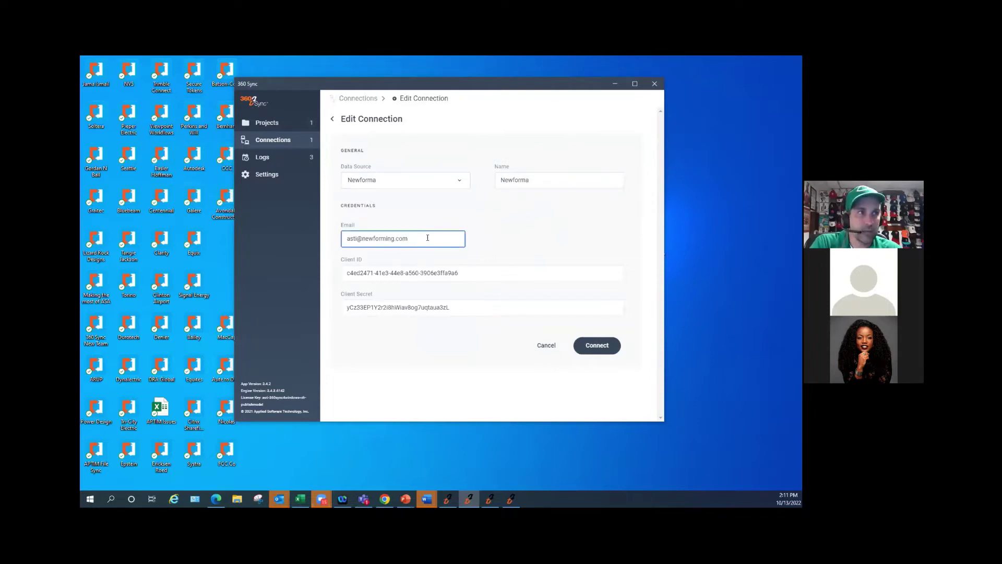
{"action": "left_click_drag", "start_coordinate": [432, 233], "coordinate": [303, 241]}
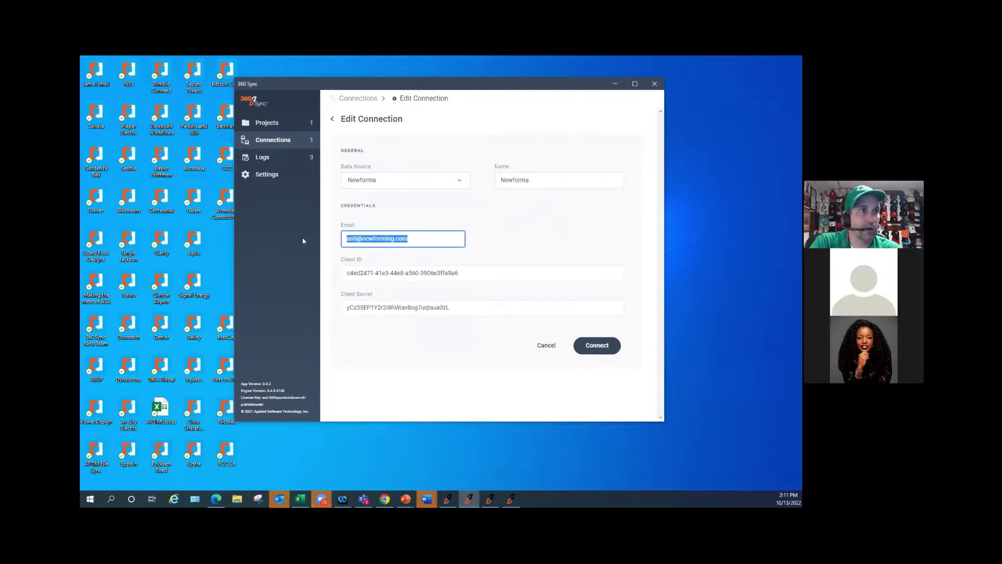
{"action": "left_click", "coordinate": [429, 235]}
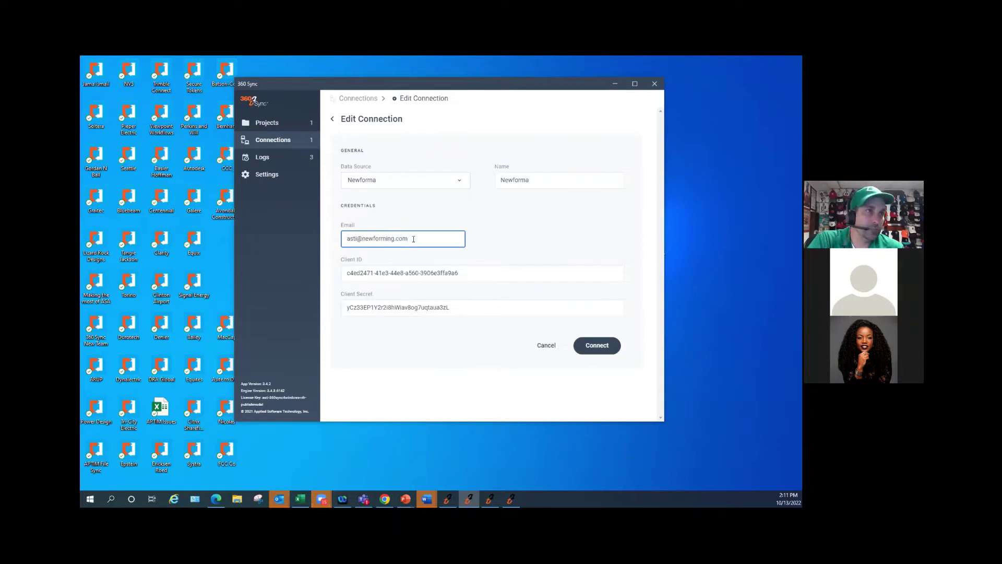
{"action": "left_click_drag", "start_coordinate": [414, 238], "coordinate": [308, 240]}
{"action": "left_click", "coordinate": [430, 235]}
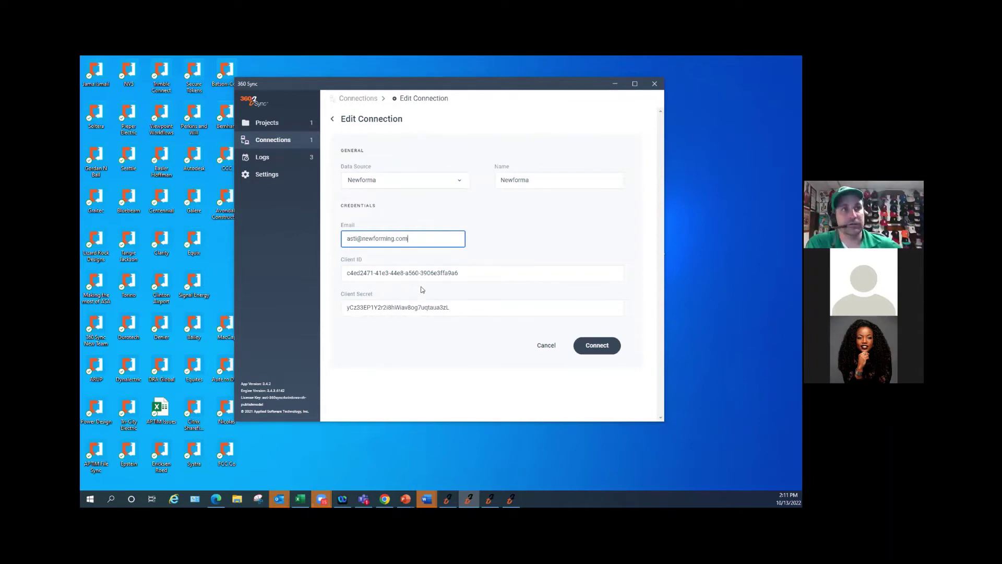
{"action": "left_click", "coordinate": [592, 348]}
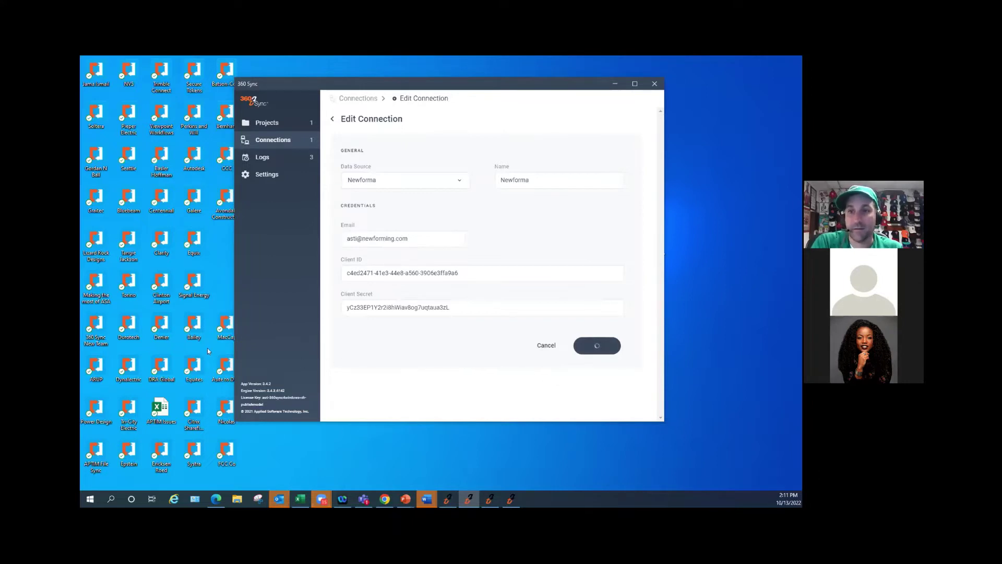
{"action": "left_click", "coordinate": [281, 123]}
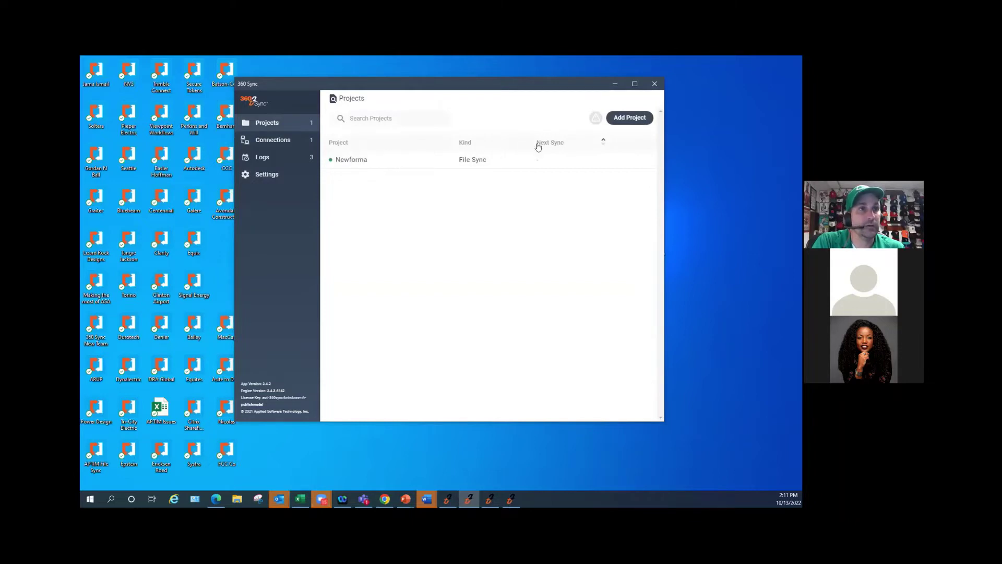
- Open the Newforma RFIs to Server mapping, reset its source settings, and dismiss the support prompt
{"action": "left_click", "coordinate": [351, 160]}
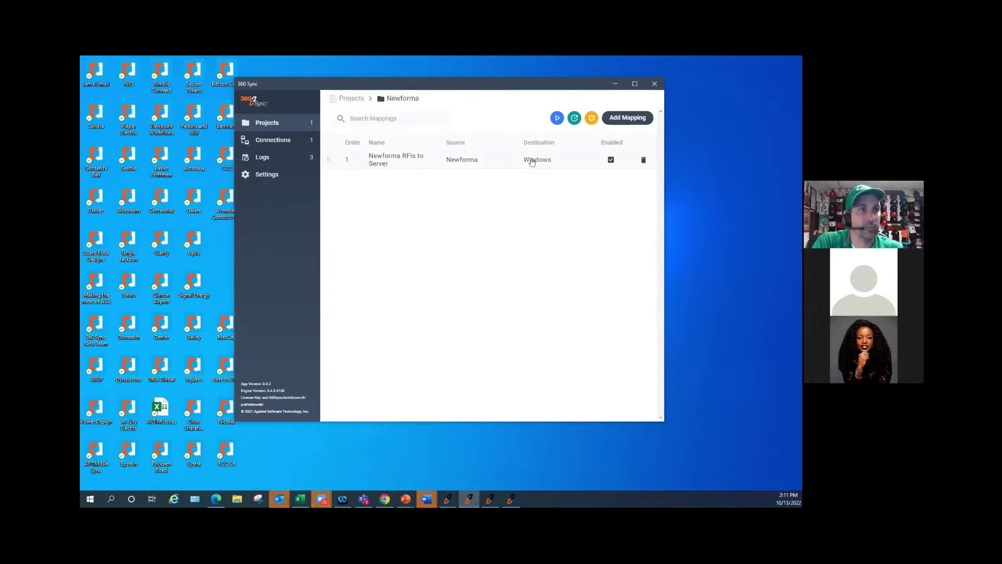
{"action": "left_click", "coordinate": [389, 160]}
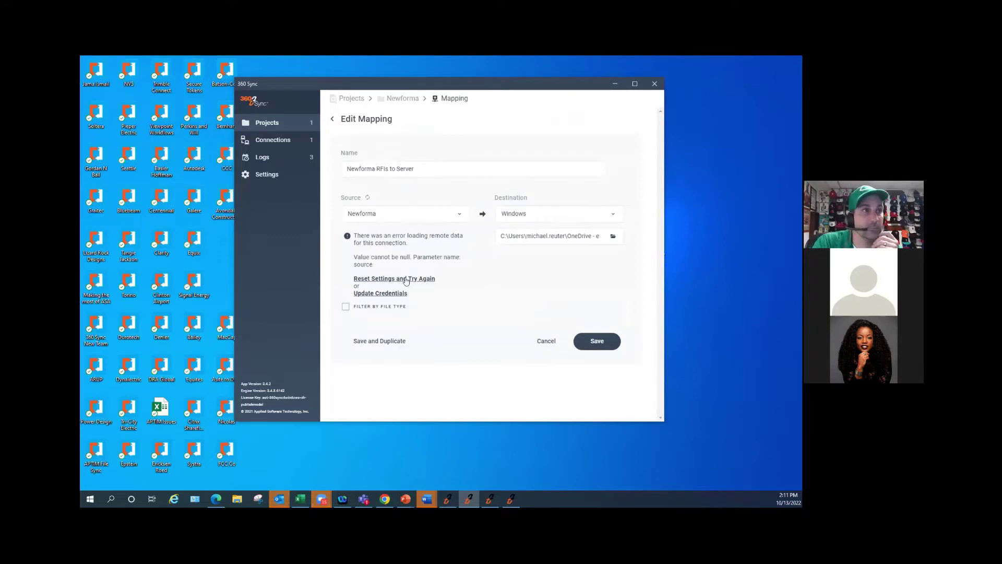
{"action": "left_click", "coordinate": [405, 281]}
{"action": "left_click", "coordinate": [451, 236]}
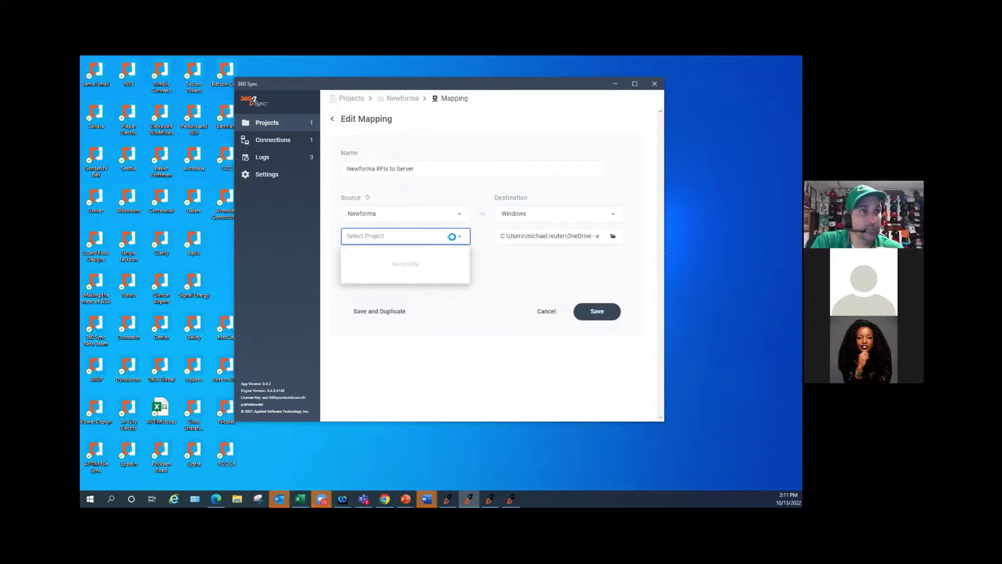
{"action": "left_click", "coordinate": [498, 273]}
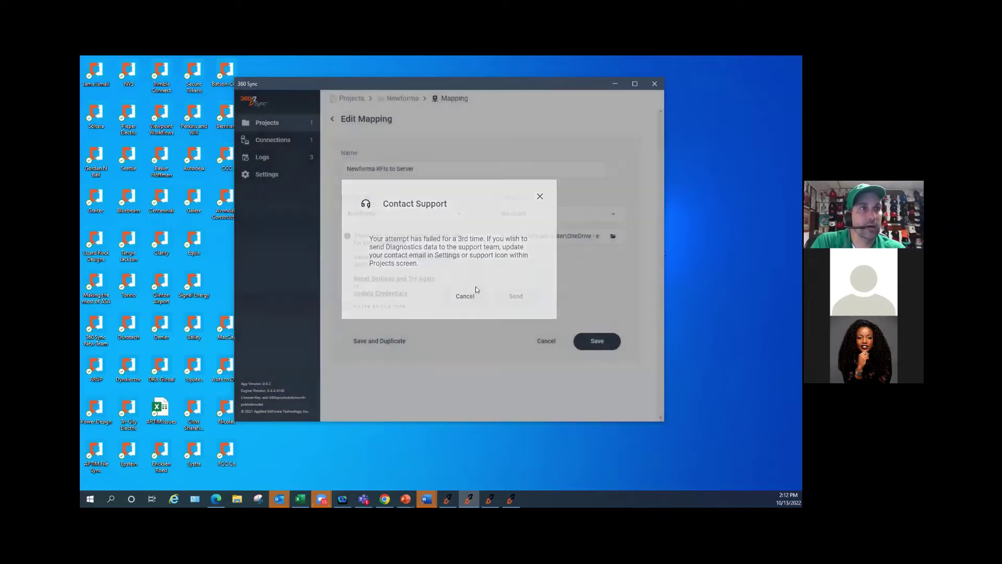
{"action": "left_click", "coordinate": [465, 295]}
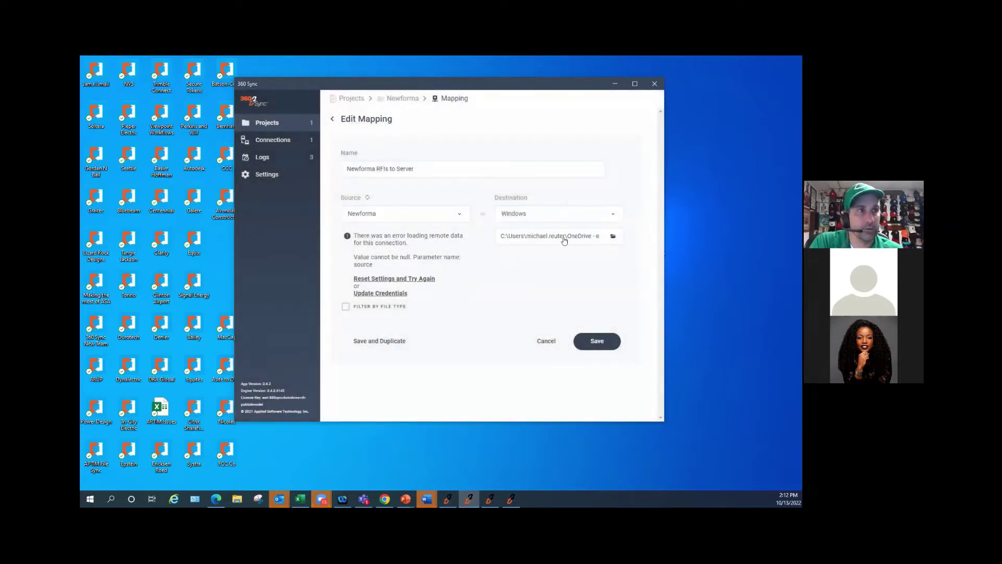
- Leave the Newforma mapping unsaved without picking a folder, then run the project sync
{"action": "left_click", "coordinate": [615, 237]}
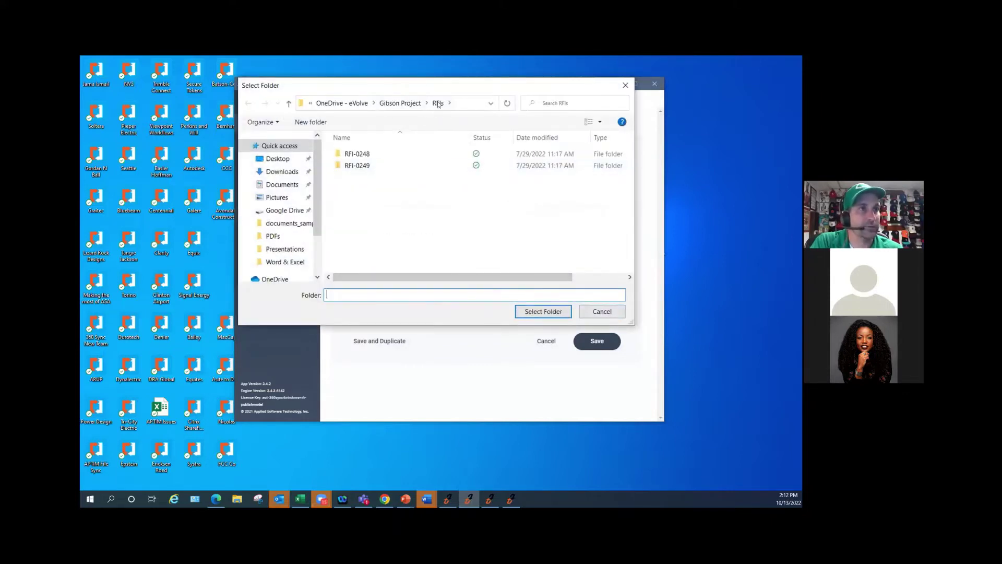
{"action": "left_click", "coordinate": [602, 311]}
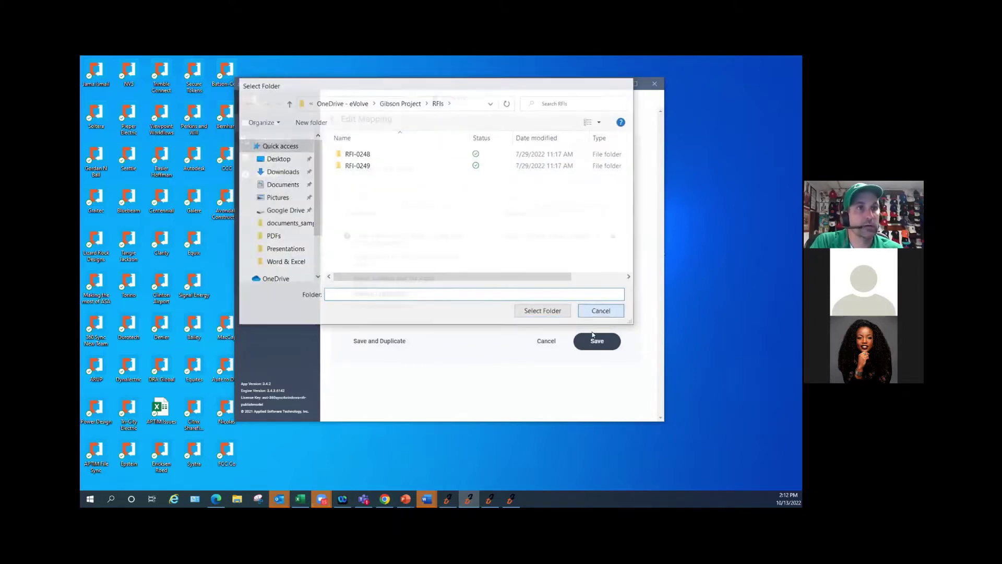
{"action": "left_click", "coordinate": [546, 341]}
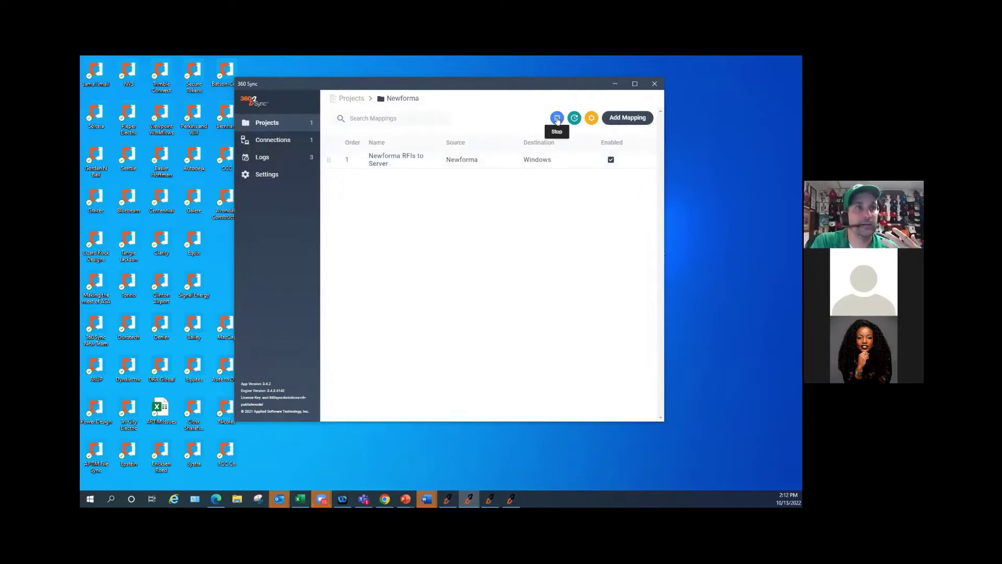
{"action": "left_click", "coordinate": [557, 118]}
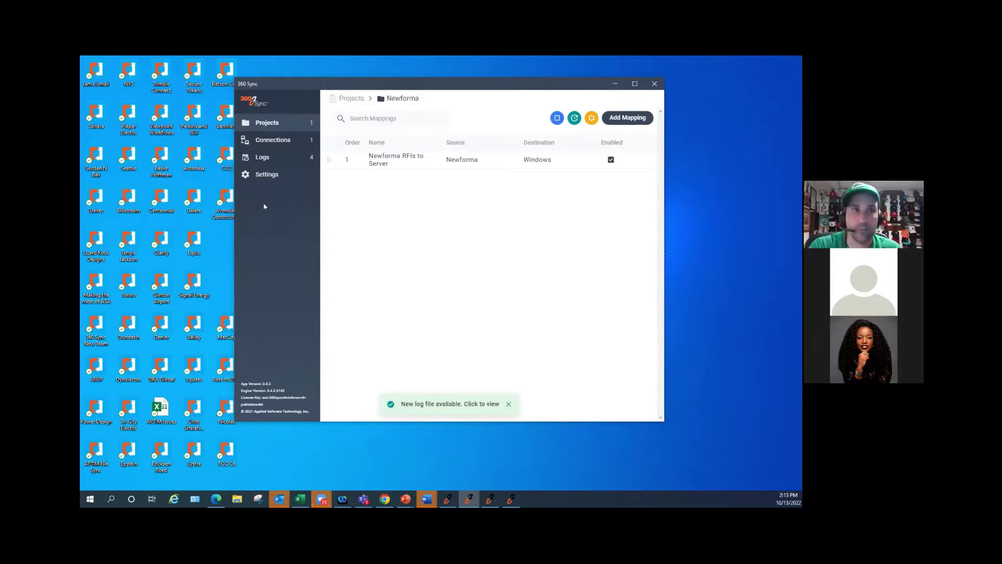
- Reconnect the Plangrid connection, keeping its Plangrid data source, name and e-mail
{"action": "left_click", "coordinate": [615, 83]}
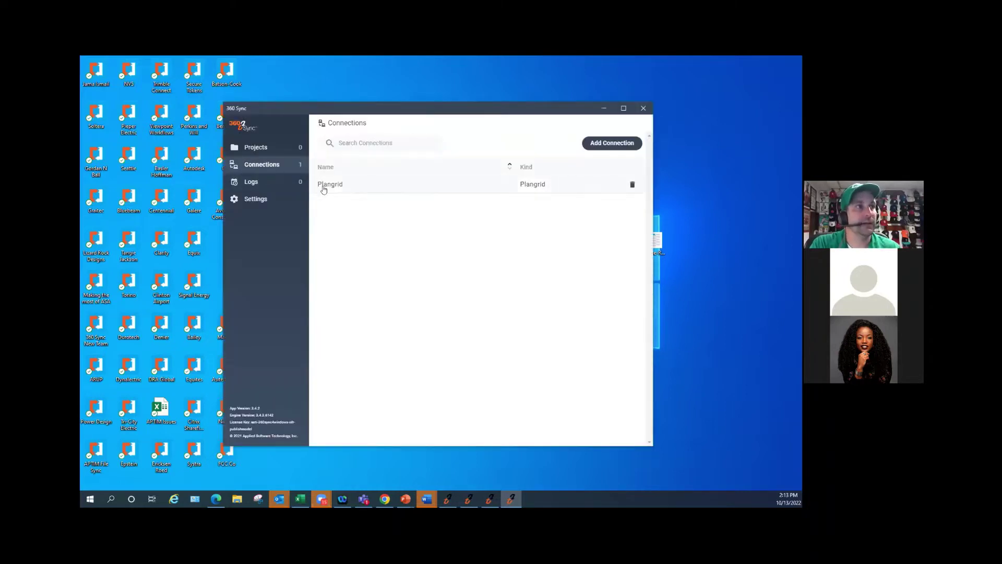
{"action": "left_click", "coordinate": [335, 185]}
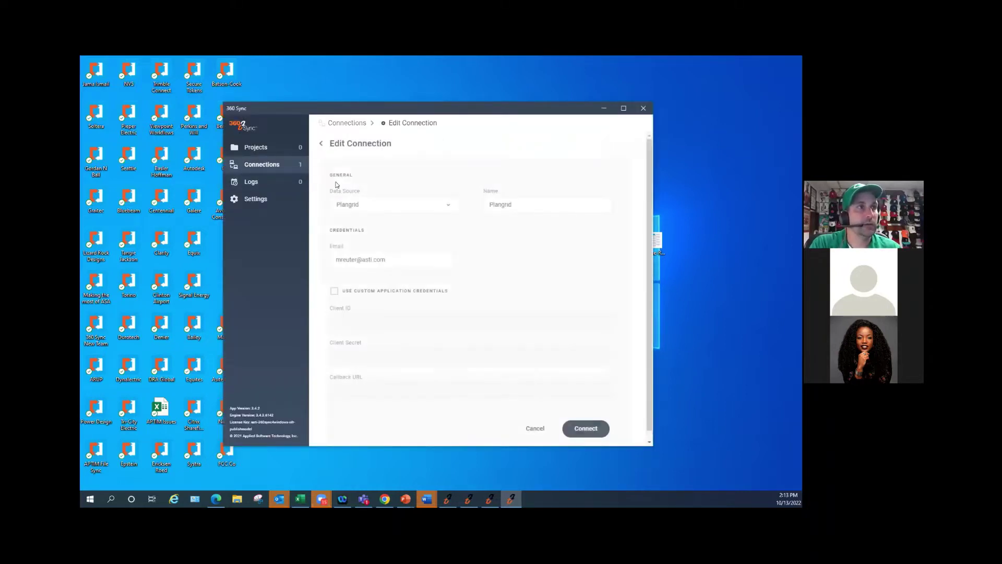
{"action": "left_click", "coordinate": [388, 208]}
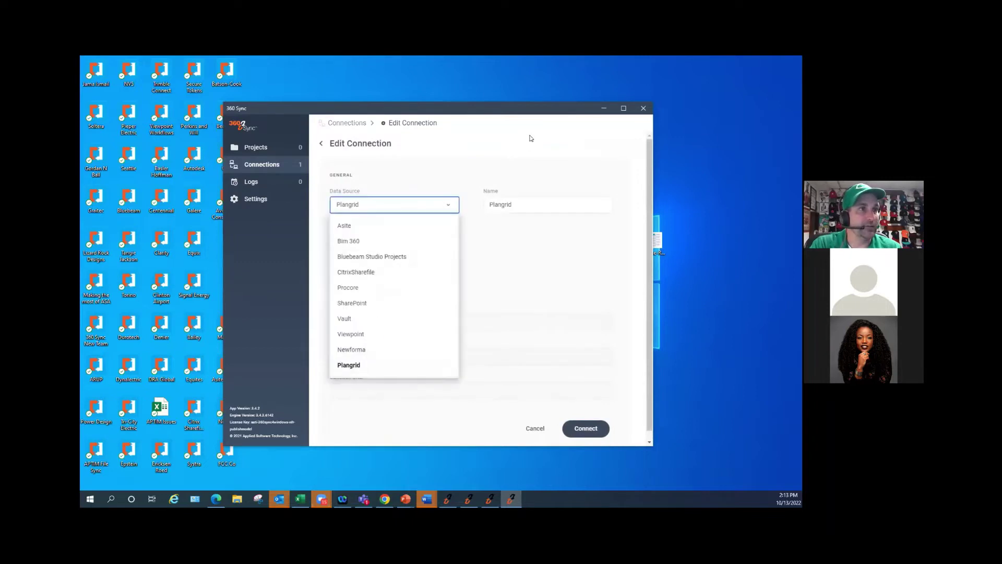
{"action": "left_click", "coordinate": [531, 157]}
{"action": "left_click_drag", "start_coordinate": [516, 205], "coordinate": [474, 206]}
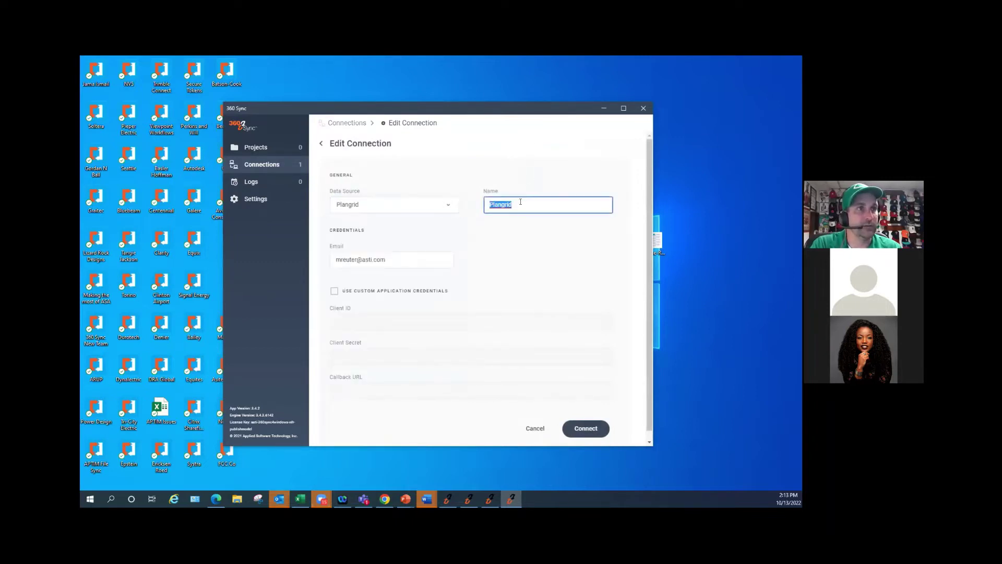
{"action": "left_click_drag", "start_coordinate": [389, 260], "coordinate": [325, 255]}
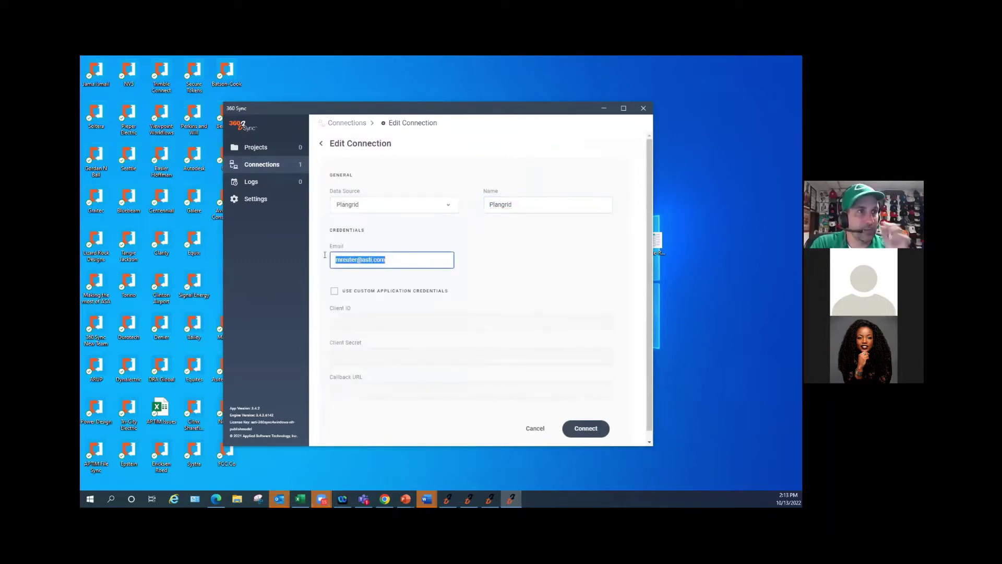
{"action": "left_click", "coordinate": [411, 263]}
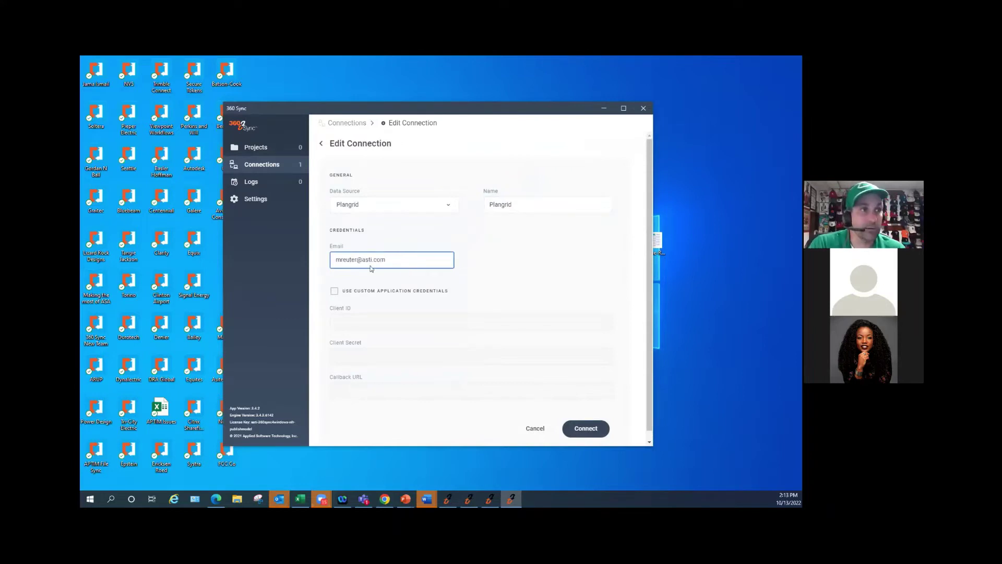
{"action": "left_click", "coordinate": [586, 429]}
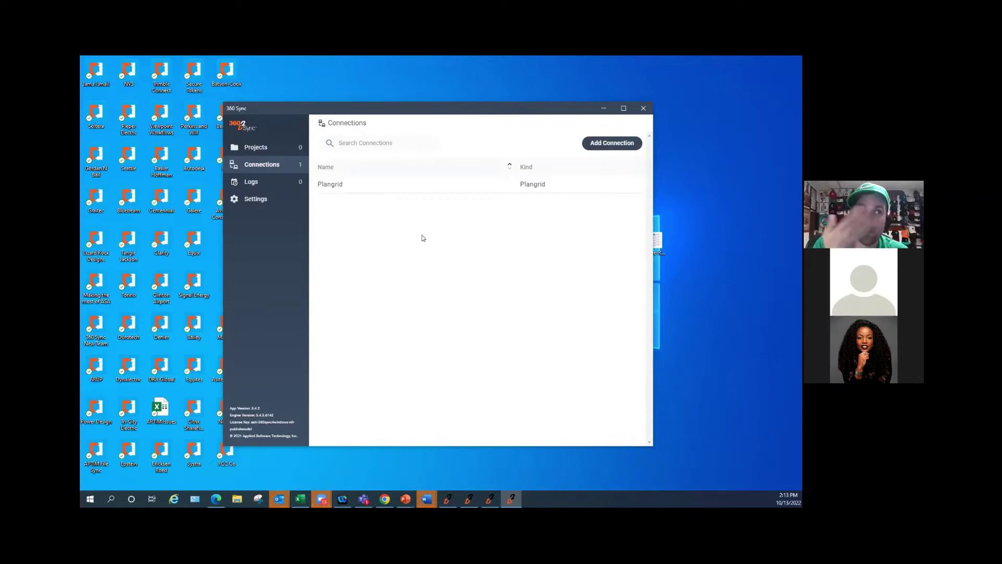
- Create a File Sync project named 'Plangrid Test' from the Projects page
{"action": "left_click", "coordinate": [262, 146]}
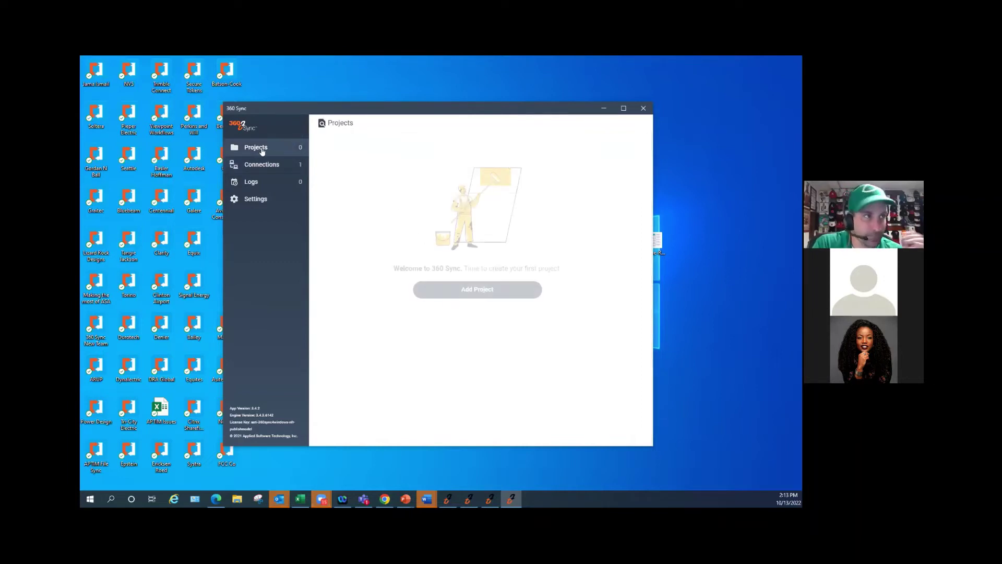
{"action": "left_click", "coordinate": [482, 294]}
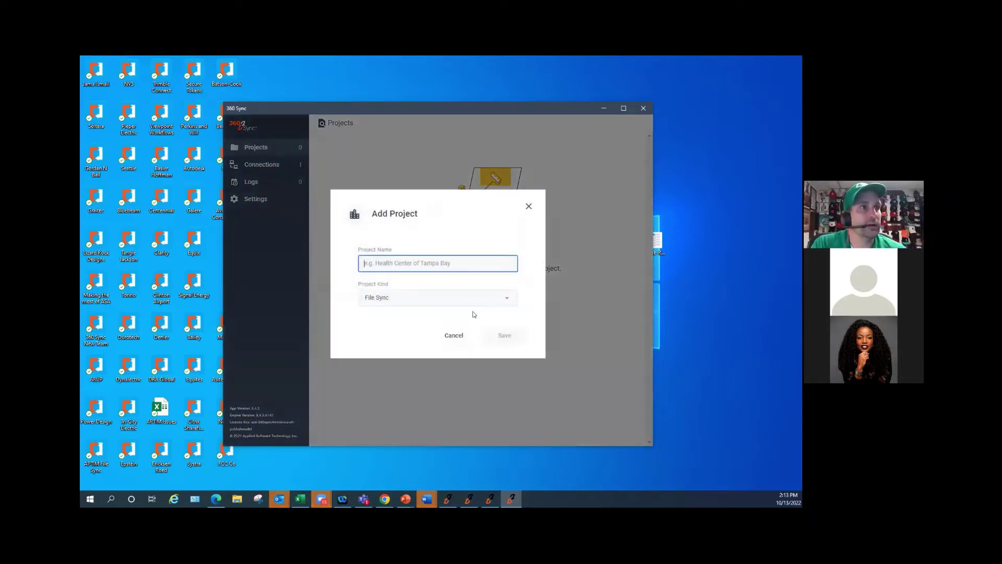
{"action": "type", "text": "Plan"}
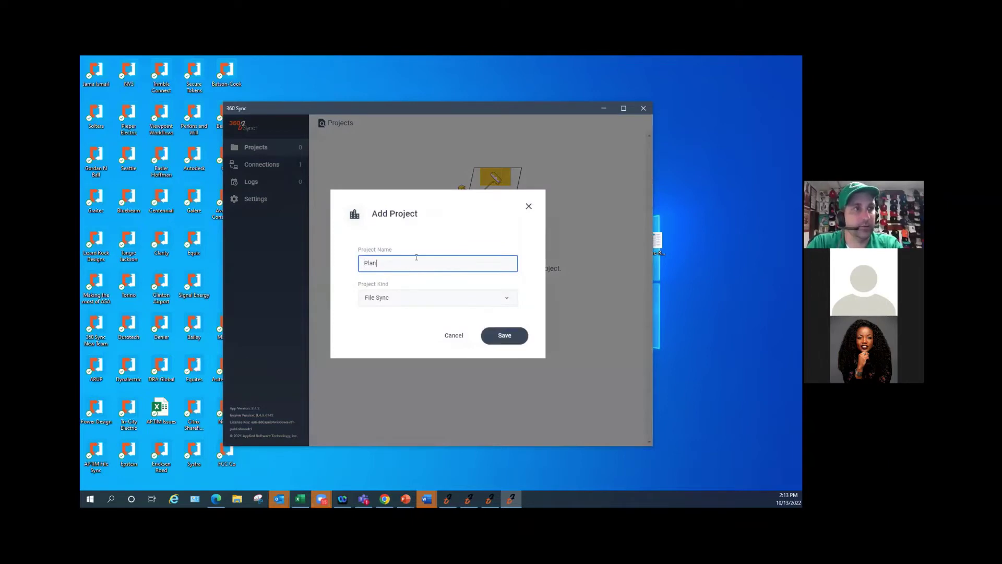
{"action": "type", "text": "grid Test"}
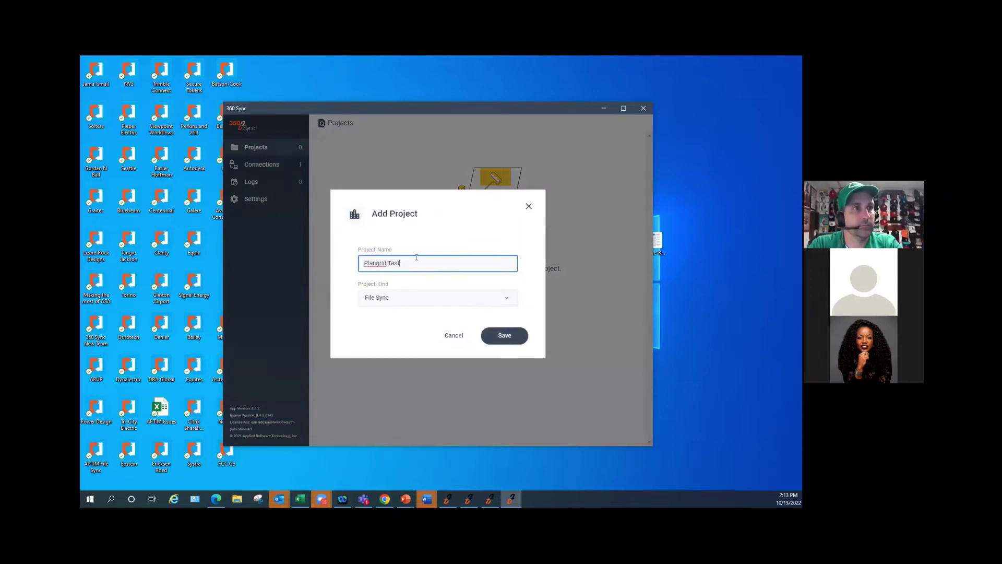
{"action": "left_click", "coordinate": [481, 300]}
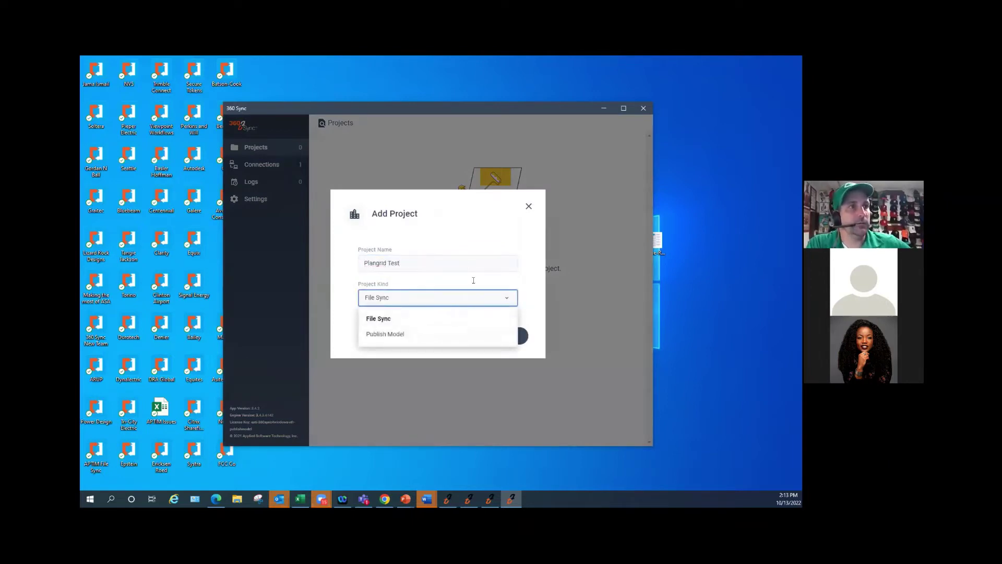
{"action": "left_click", "coordinate": [537, 240]}
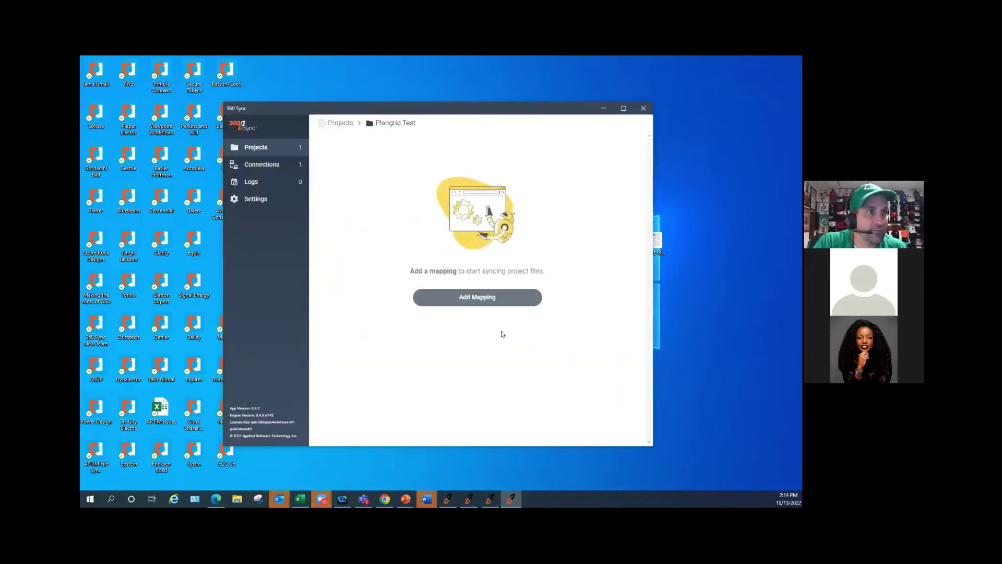
{"action": "left_click", "coordinate": [509, 336]}
- Add a mapping named 'Plangrid to Windows' with Plangrid as source and Windows as destination
{"action": "left_click", "coordinate": [478, 297]}
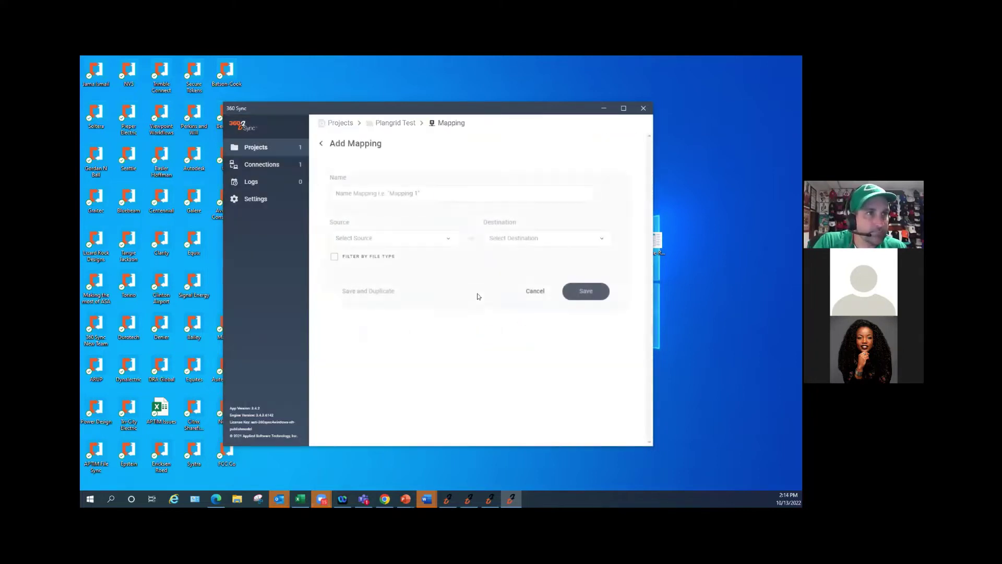
{"action": "left_click", "coordinate": [405, 237]}
{"action": "left_click", "coordinate": [359, 259]}
{"action": "left_click", "coordinate": [514, 236]}
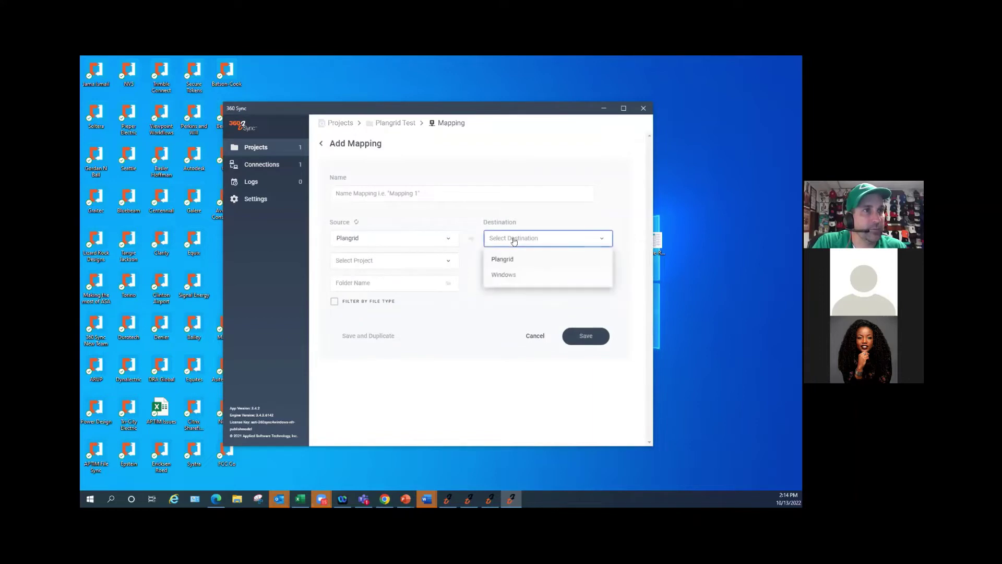
{"action": "left_click", "coordinate": [506, 273]}
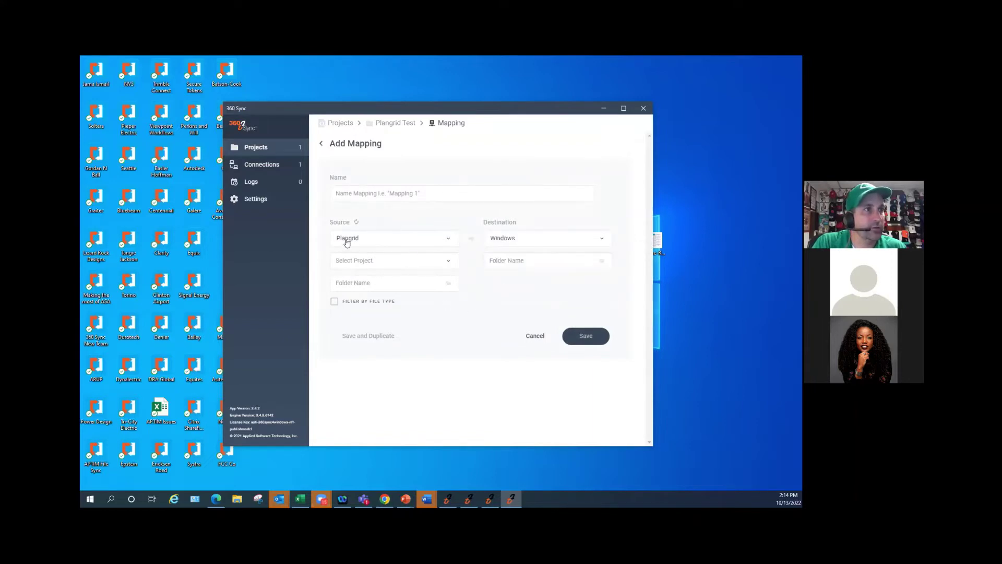
{"action": "left_click", "coordinate": [399, 193]}
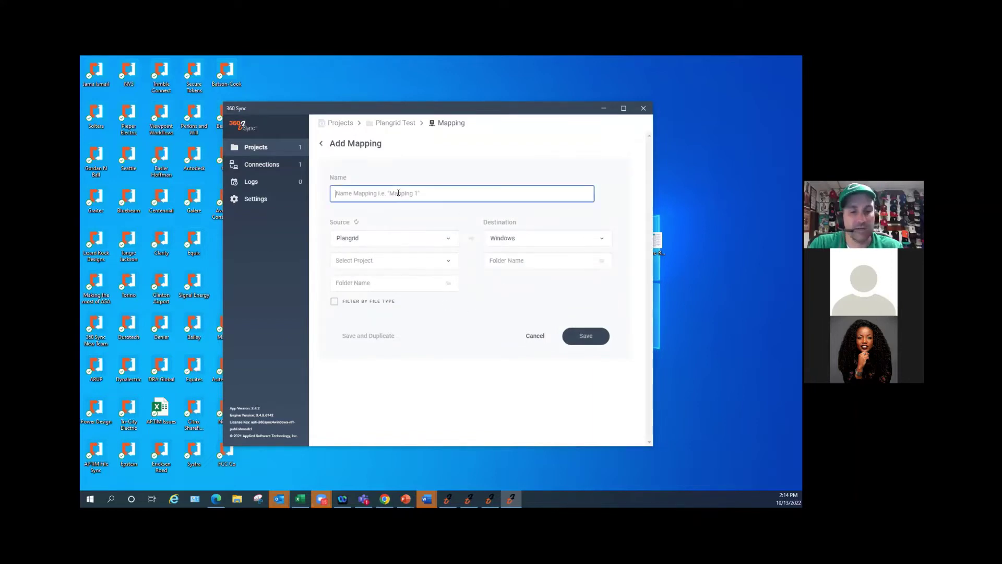
{"action": "type", "text": "Pl"}
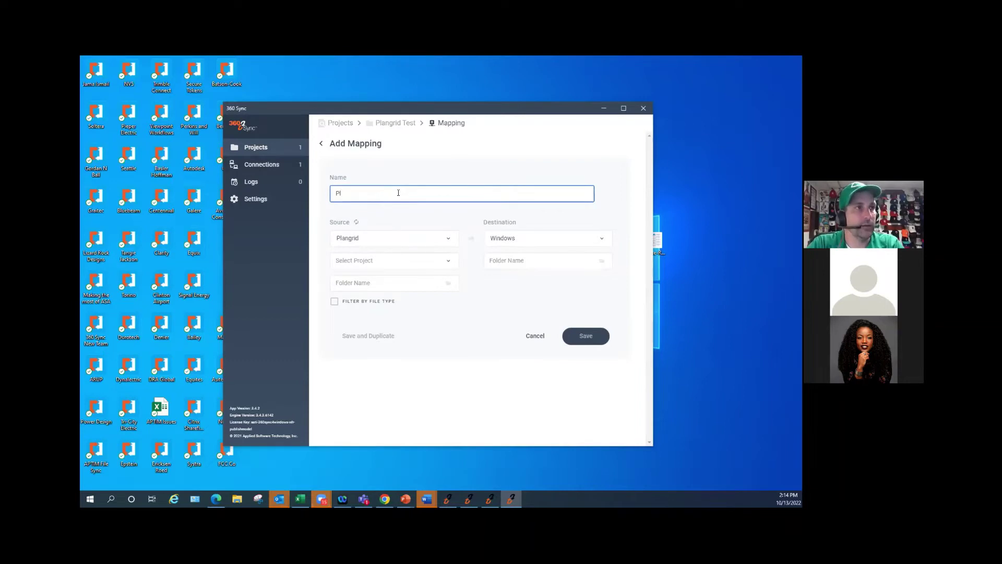
{"action": "type", "text": "angrid to Windows"}
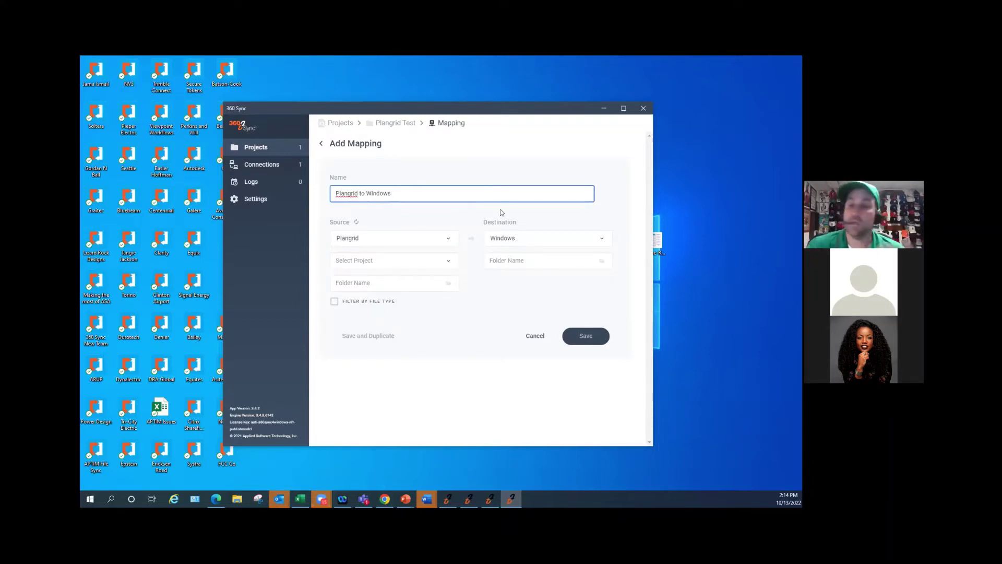
- Set the source to the Approved Submittals folder of project Applied State Student Center
{"action": "left_click", "coordinate": [425, 261]}
{"action": "scroll", "coordinate": [374, 251], "scroll_direction": "down", "scroll_amount": 2}
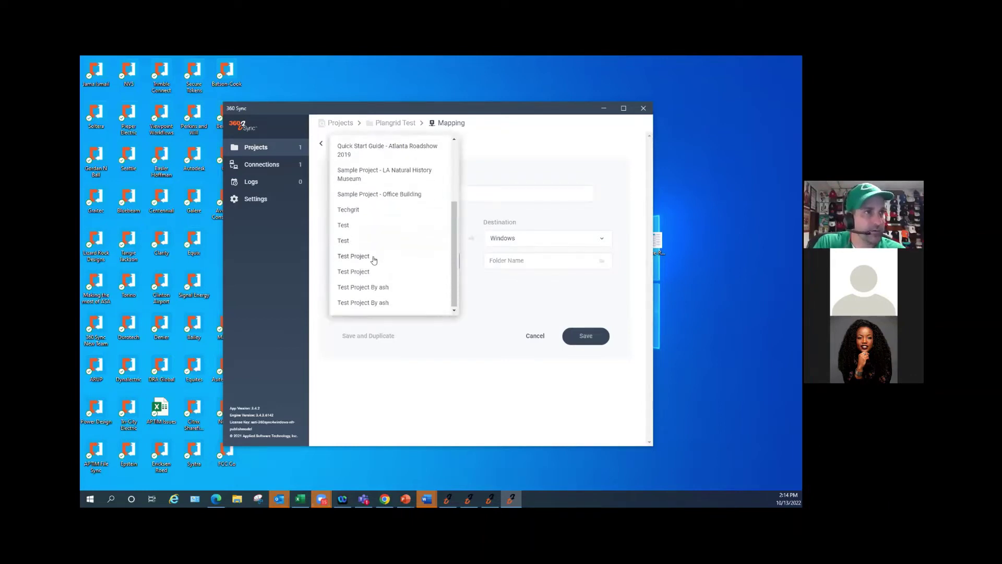
{"action": "scroll", "coordinate": [374, 271], "scroll_direction": "up", "scroll_amount": 2}
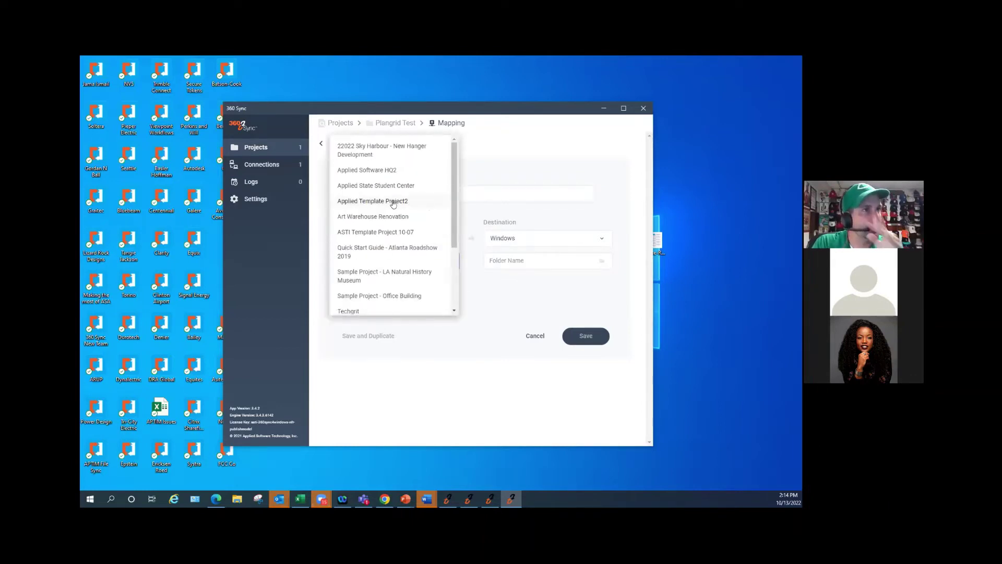
{"action": "left_click", "coordinate": [368, 175]}
{"action": "left_click", "coordinate": [408, 286]}
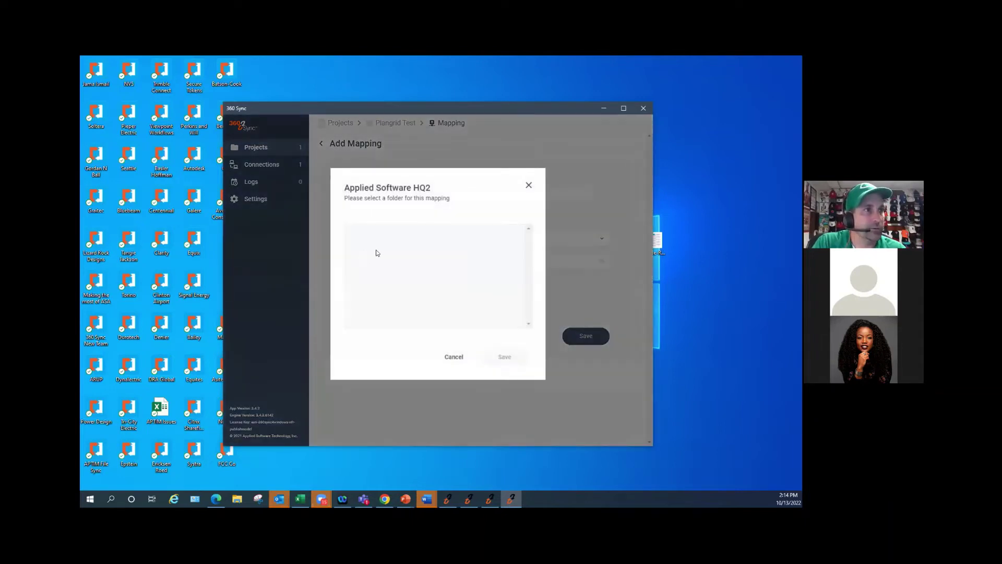
{"action": "left_click", "coordinate": [453, 356]}
{"action": "left_click", "coordinate": [416, 262]}
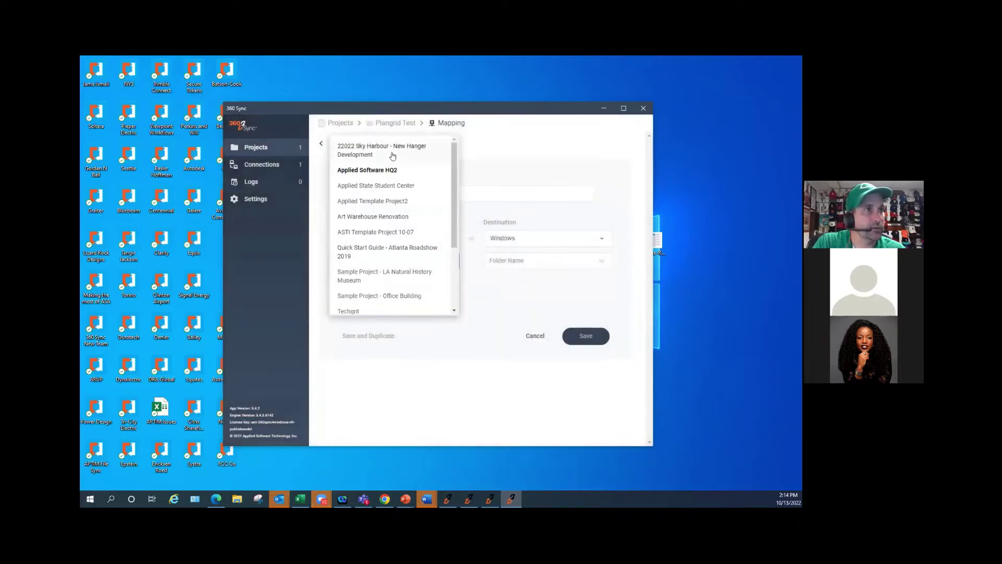
{"action": "left_click", "coordinate": [378, 186]}
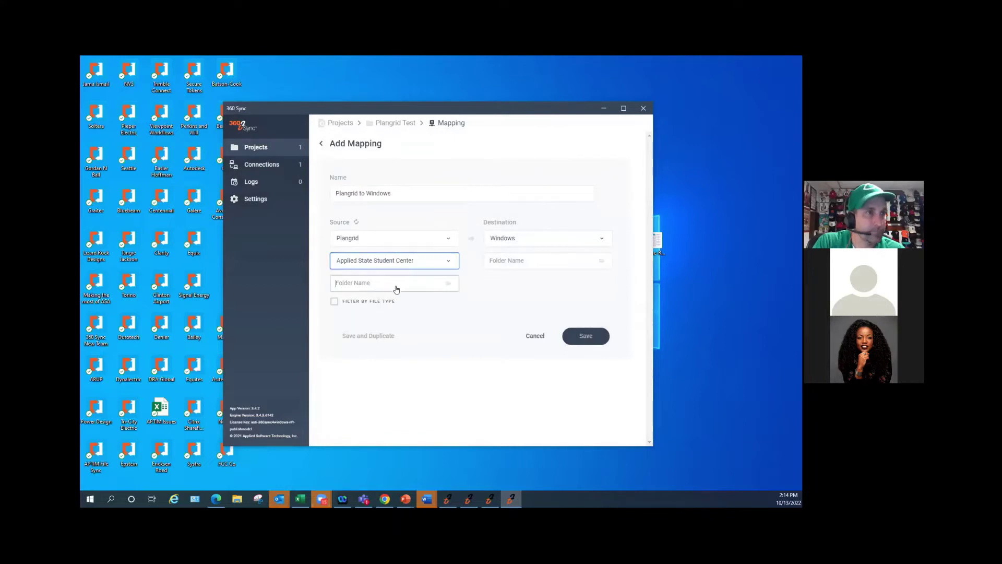
{"action": "left_click", "coordinate": [396, 287]}
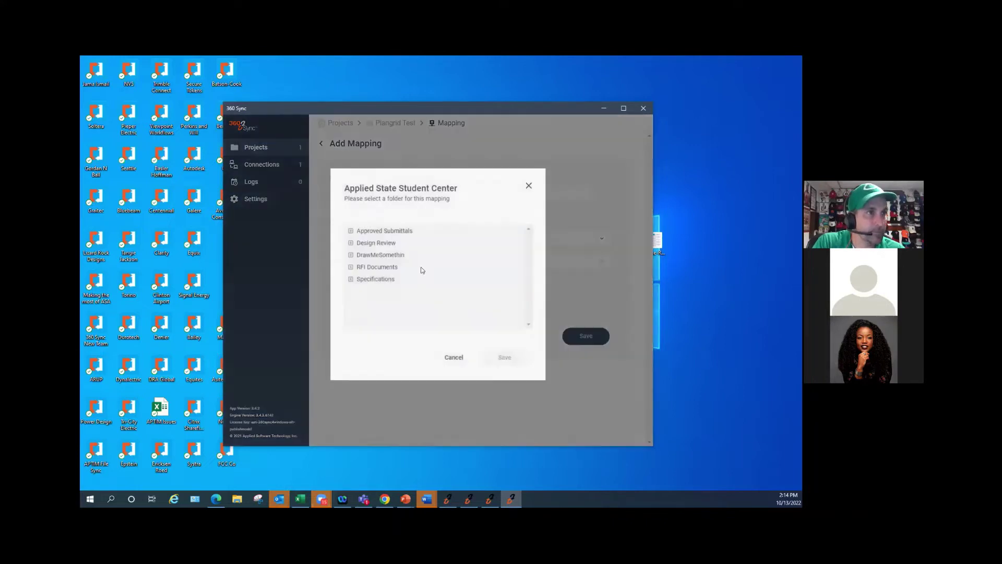
{"action": "left_click", "coordinate": [382, 231]}
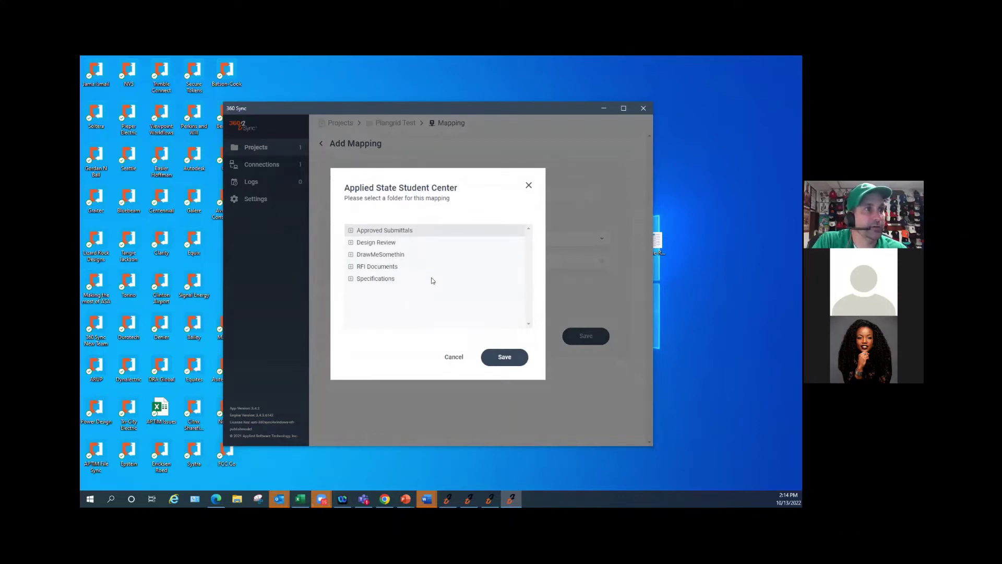
{"action": "left_click", "coordinate": [386, 268]}
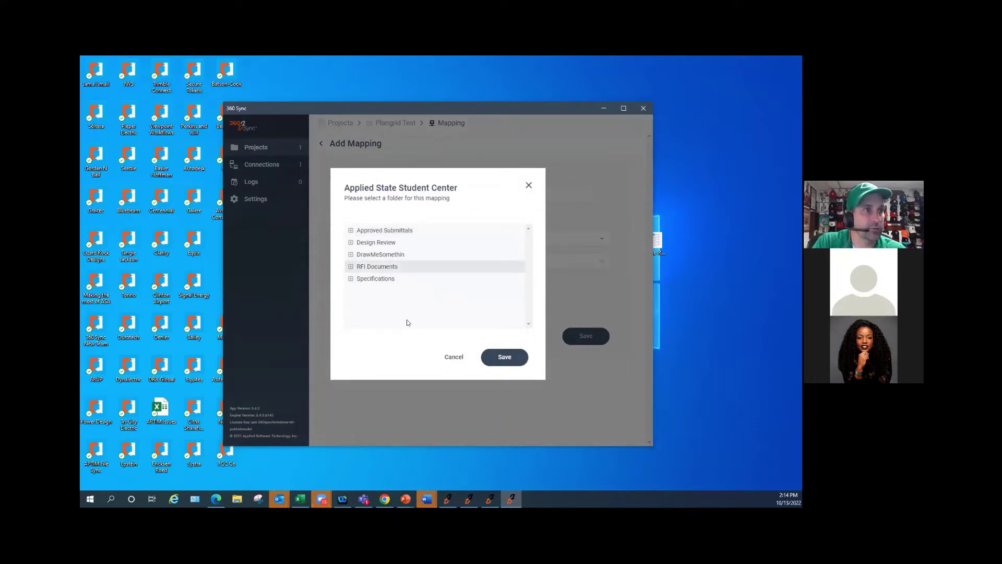
{"action": "left_click", "coordinate": [383, 232]}
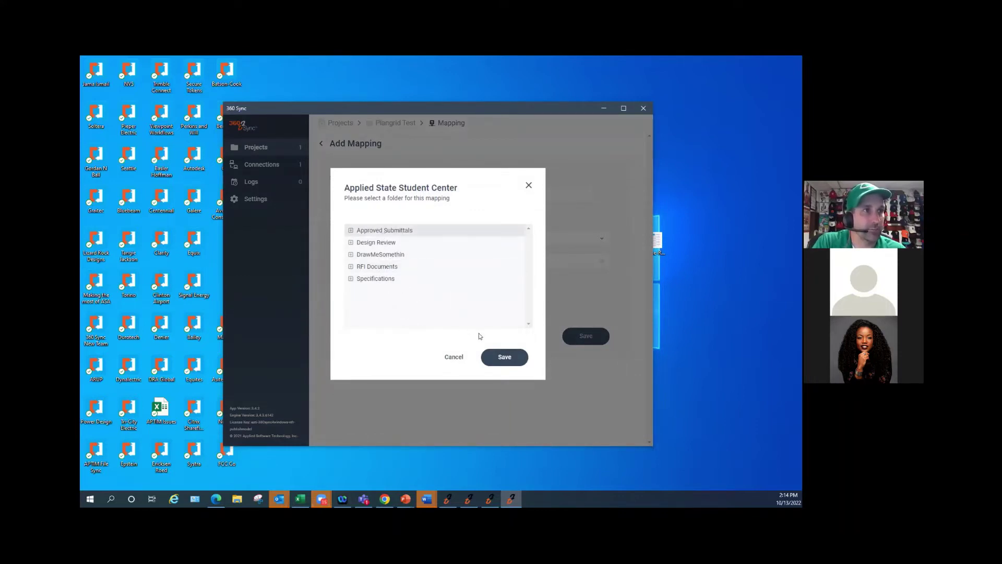
{"action": "left_click", "coordinate": [504, 359]}
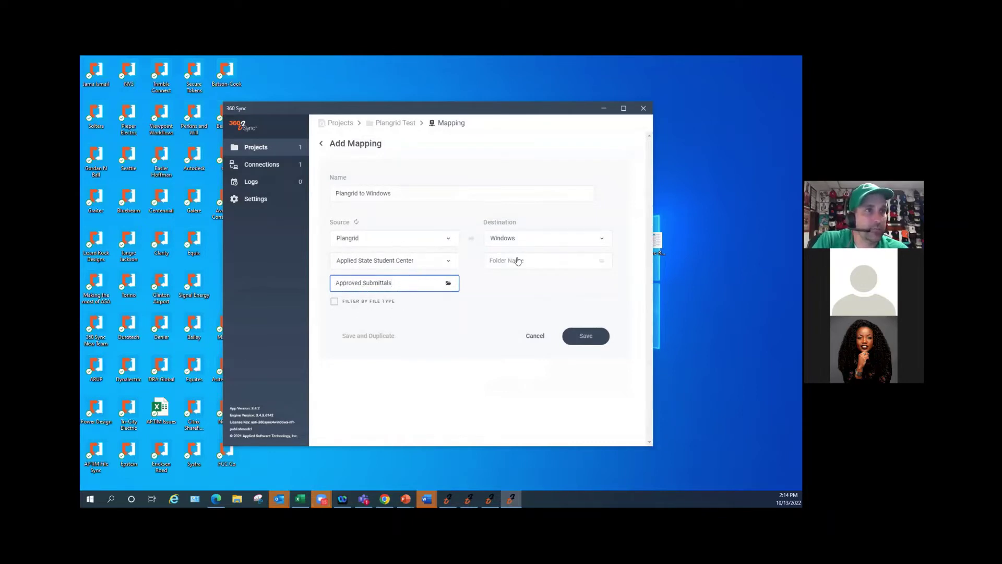
{"action": "left_click", "coordinate": [506, 236]}
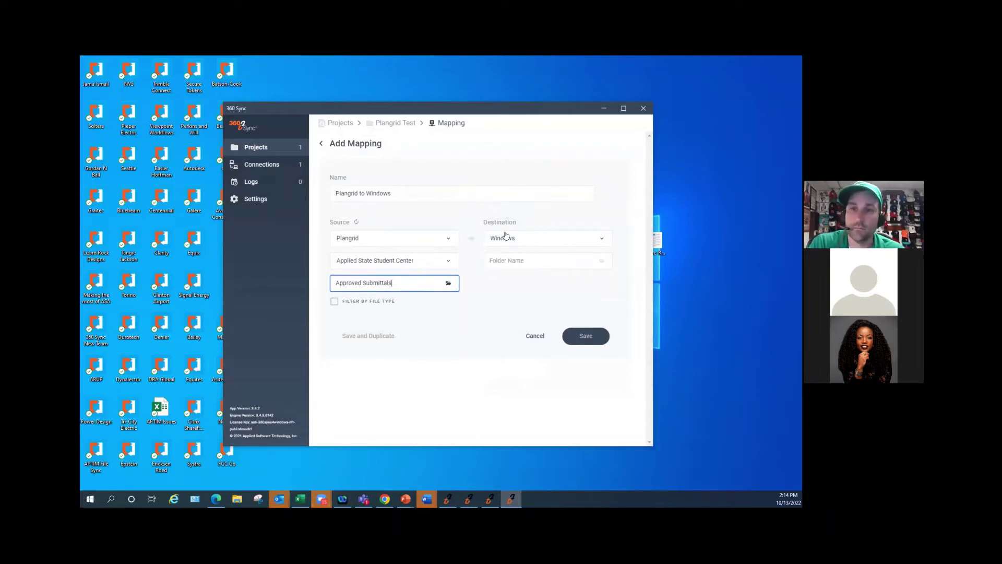
- Create a 'from PlanGrid' folder in OneDrive - eVolve and use it as the destination
{"action": "left_click", "coordinate": [513, 262]}
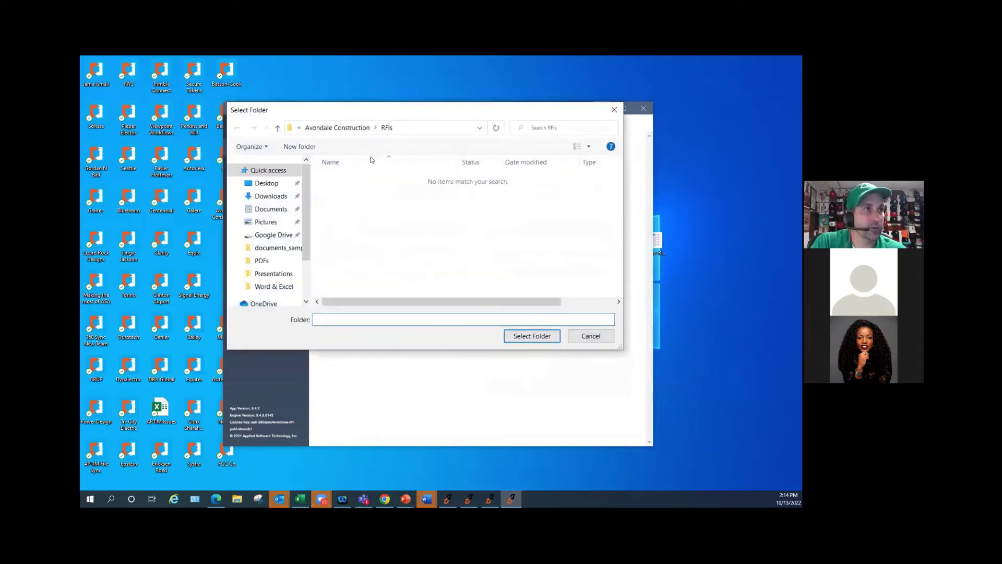
{"action": "left_click", "coordinate": [261, 185]}
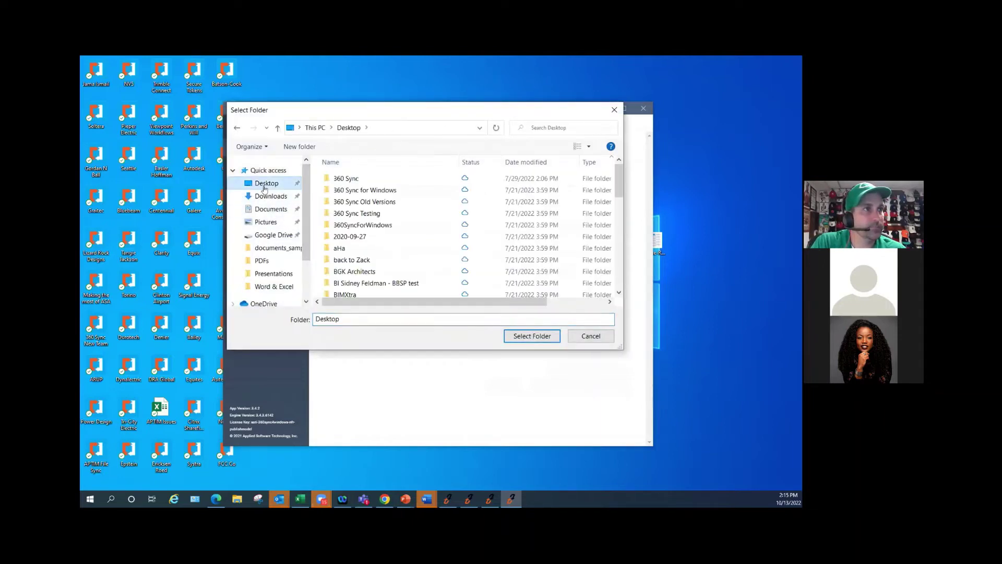
{"action": "scroll", "coordinate": [306, 235], "scroll_direction": "down", "scroll_amount": 3}
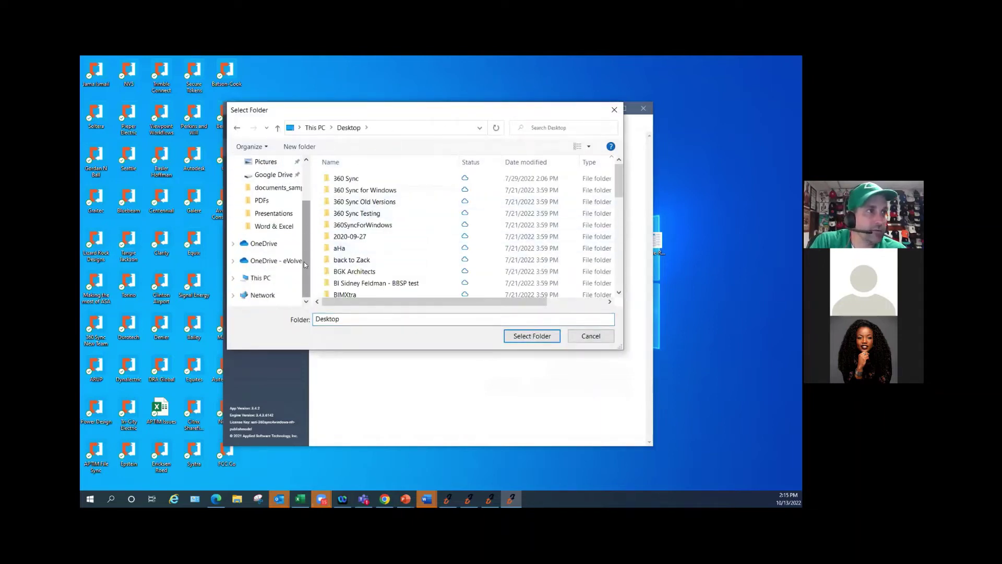
{"action": "left_click", "coordinate": [275, 260]}
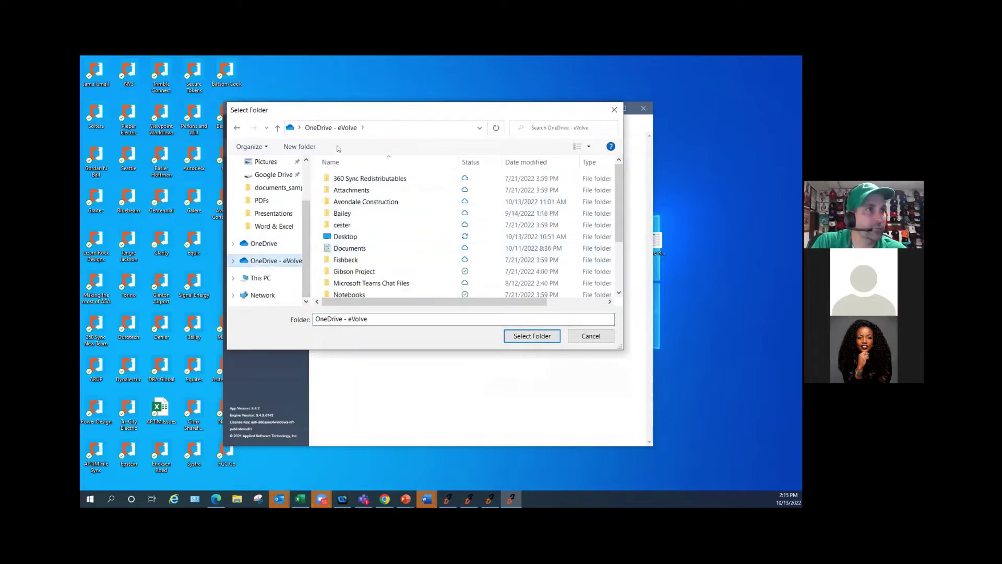
{"action": "left_click", "coordinate": [302, 147]}
{"action": "type", "text": "fr"}
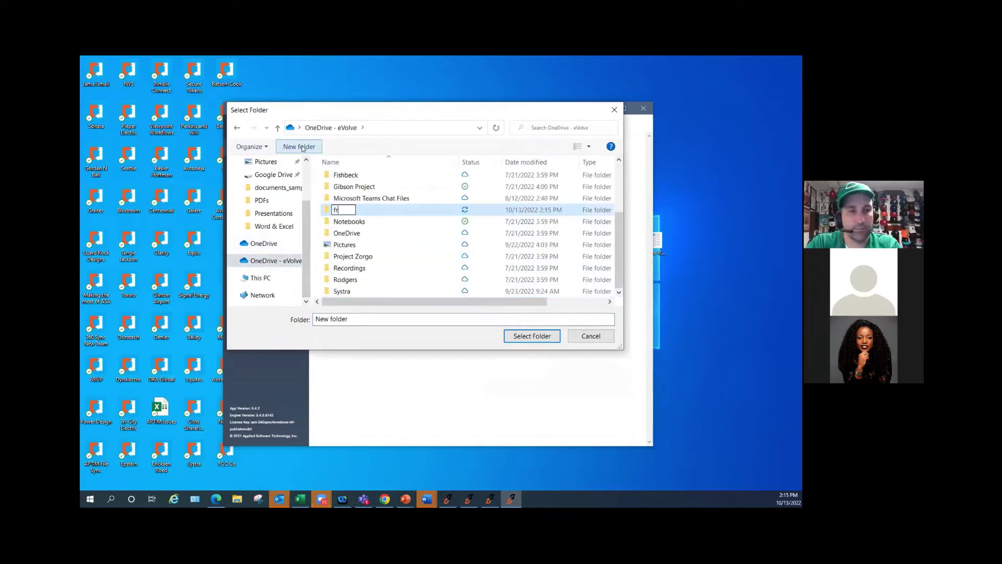
{"action": "type", "text": "om PlanGrid"}
{"action": "key", "text": "Return"}
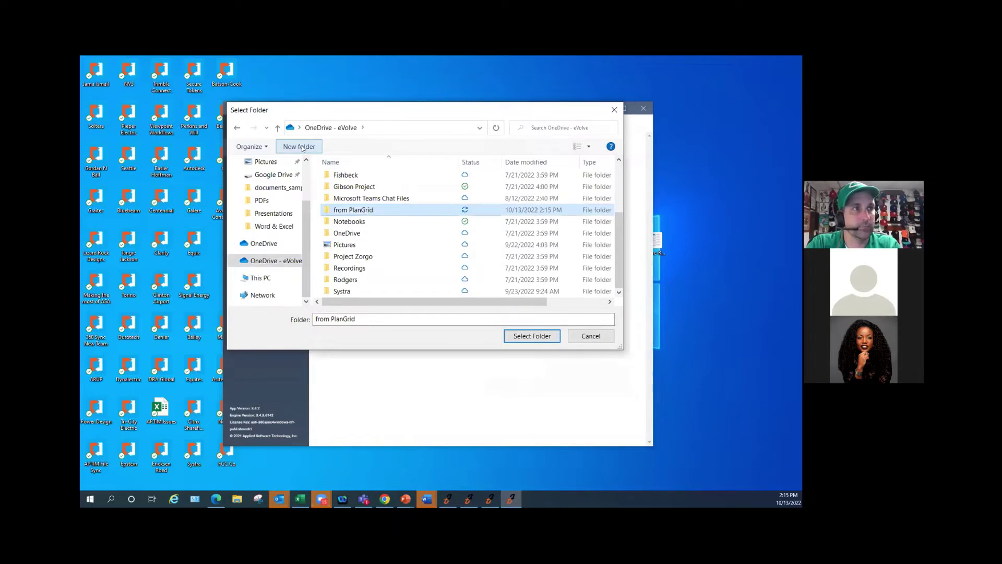
{"action": "left_click", "coordinate": [520, 337]}
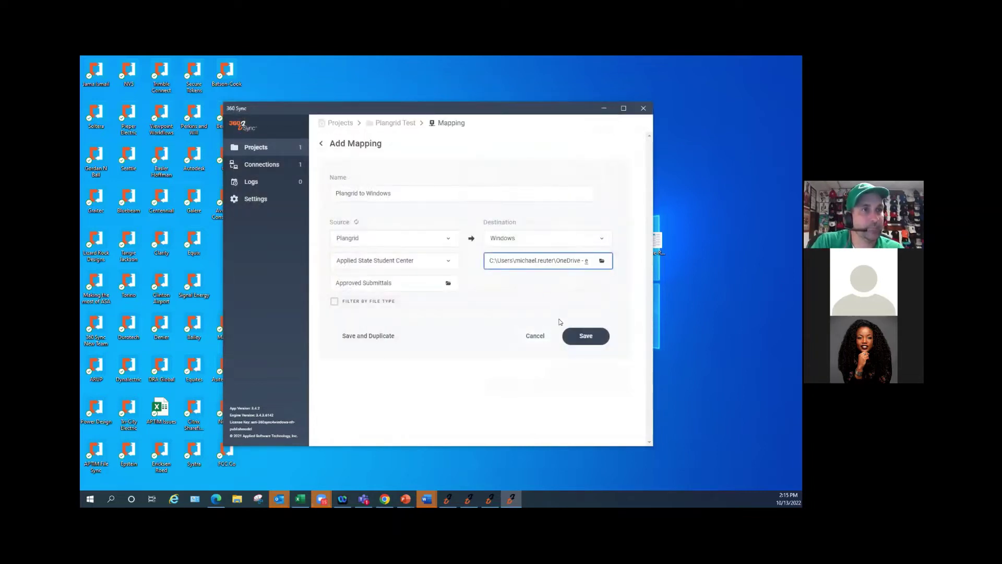
- Save the Plangrid to Windows mapping and bring up its Schedule Sync dialog
{"action": "left_click", "coordinate": [586, 337]}
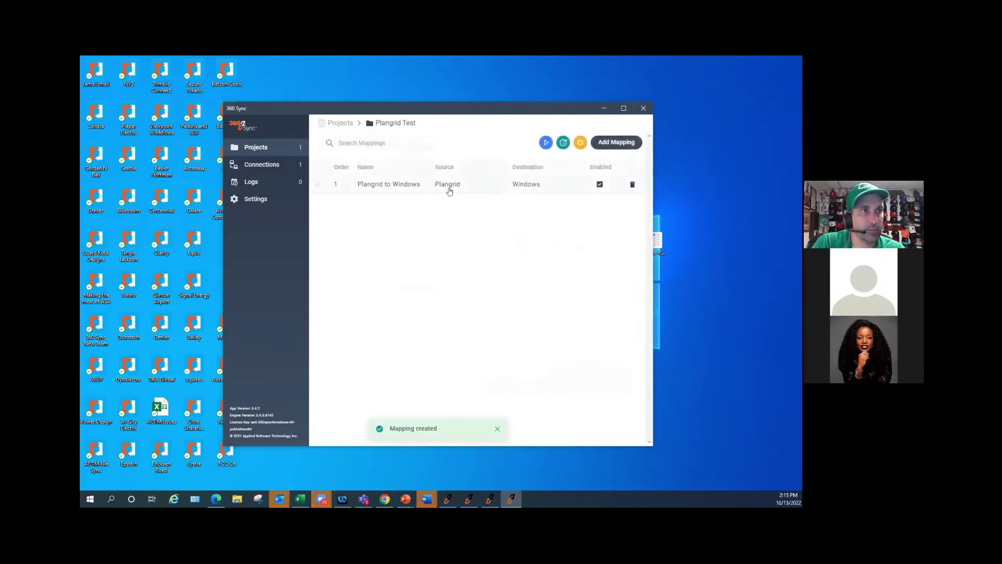
{"action": "left_click", "coordinate": [418, 186]}
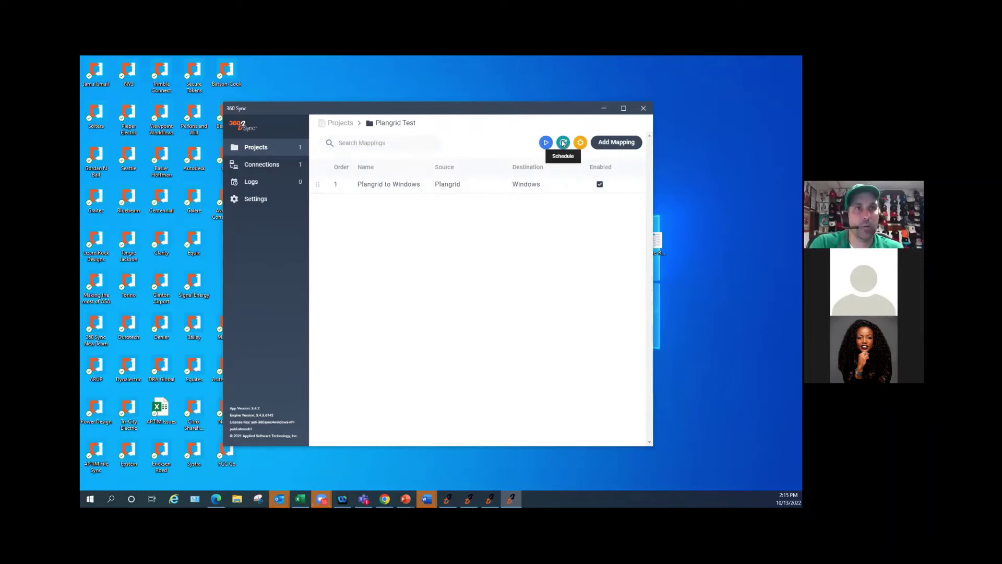
{"action": "left_click", "coordinate": [563, 143]}
- Schedule the sync for Monday through Friday with a 2:20 PM start time
{"action": "left_click", "coordinate": [415, 217]}
{"action": "left_click", "coordinate": [408, 227]}
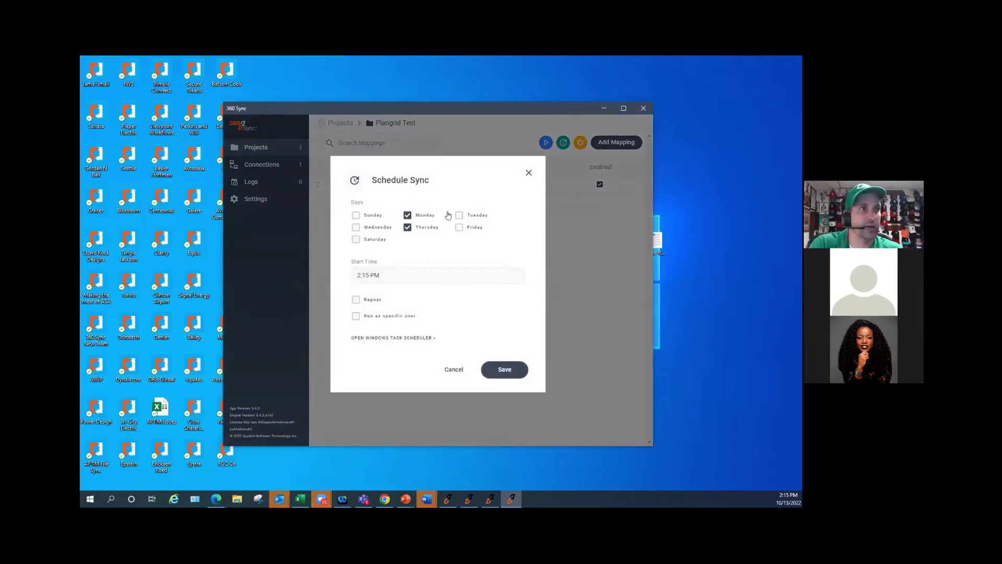
{"action": "left_click", "coordinate": [458, 215]}
{"action": "left_click", "coordinate": [459, 227]}
{"action": "left_click", "coordinate": [373, 228]}
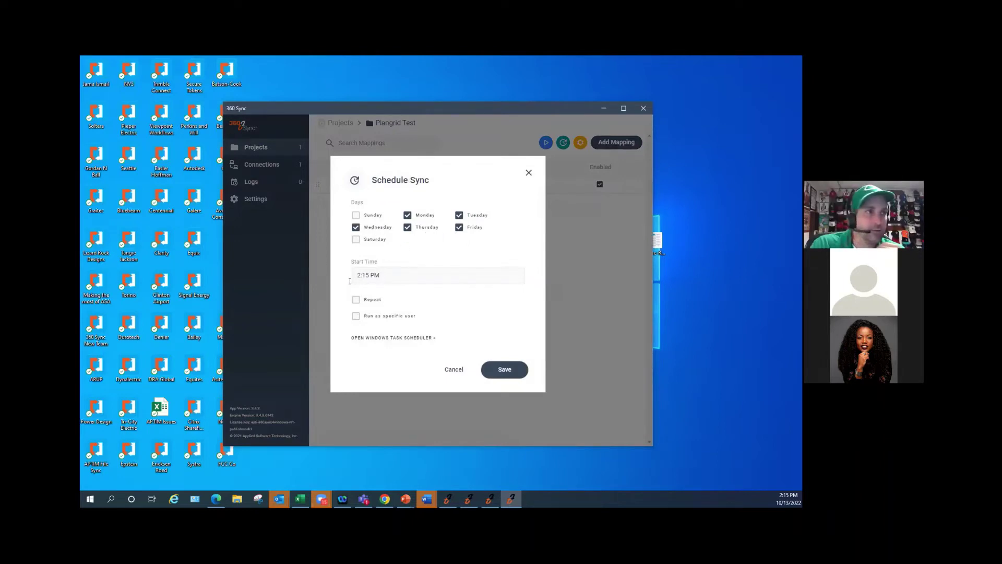
{"action": "left_click", "coordinate": [367, 276]}
{"action": "left_click", "coordinate": [365, 275]}
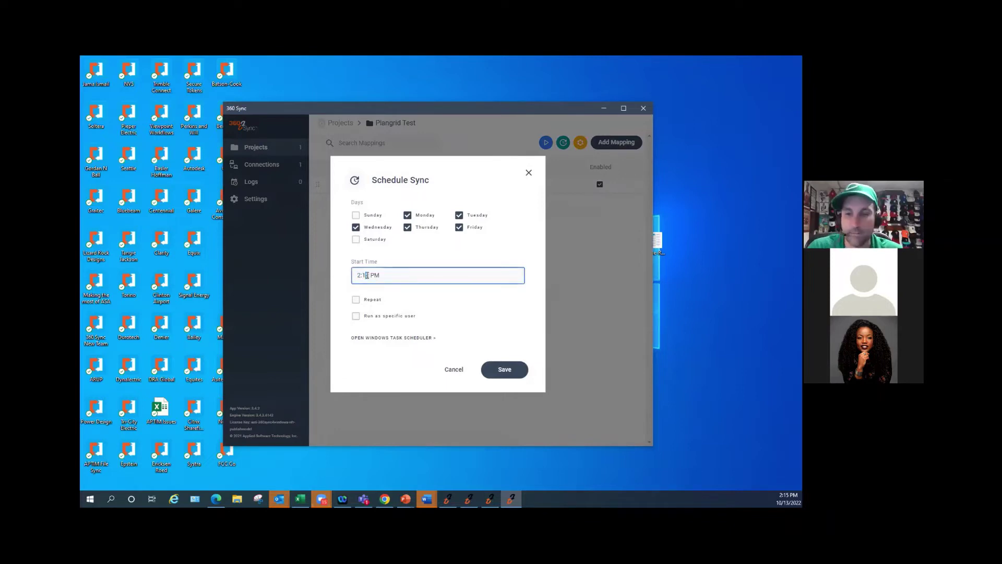
{"action": "key", "text": "BackSpace"}
{"action": "type", "text": "20"}
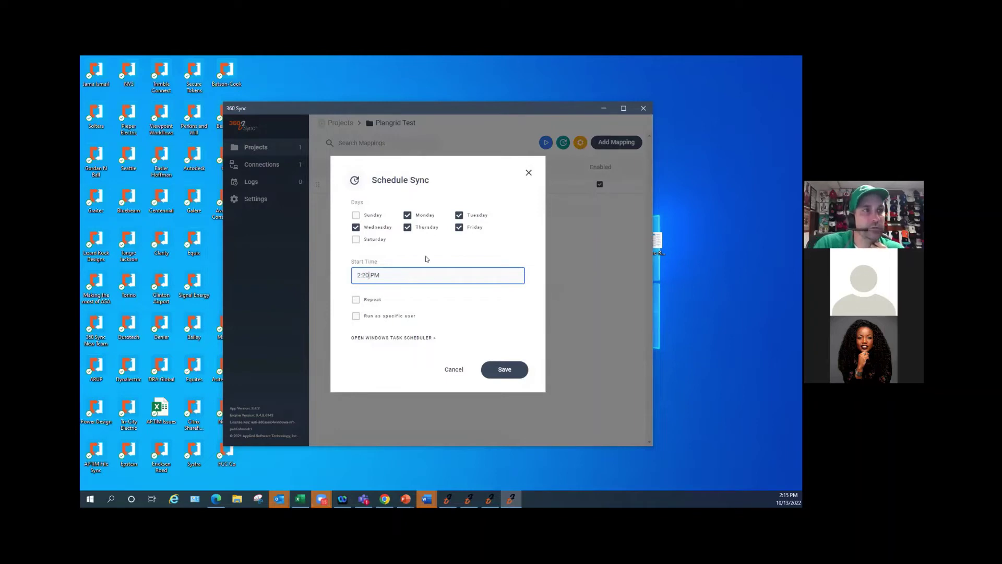
- Leave repeating off and enable running the sync as a specific user
{"action": "left_click", "coordinate": [355, 300]}
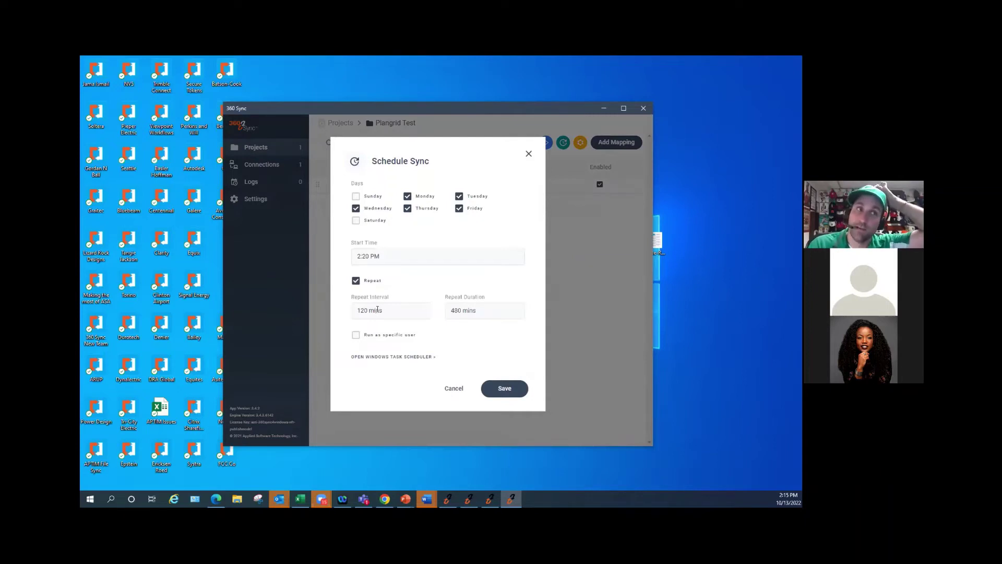
{"action": "left_click_drag", "start_coordinate": [390, 309], "coordinate": [336, 311]}
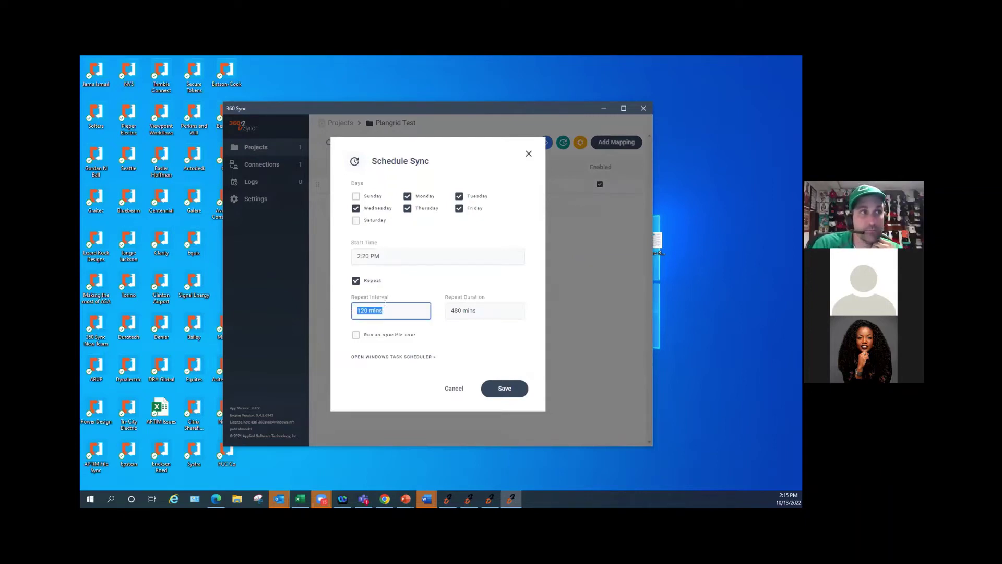
{"action": "left_click", "coordinate": [356, 280]}
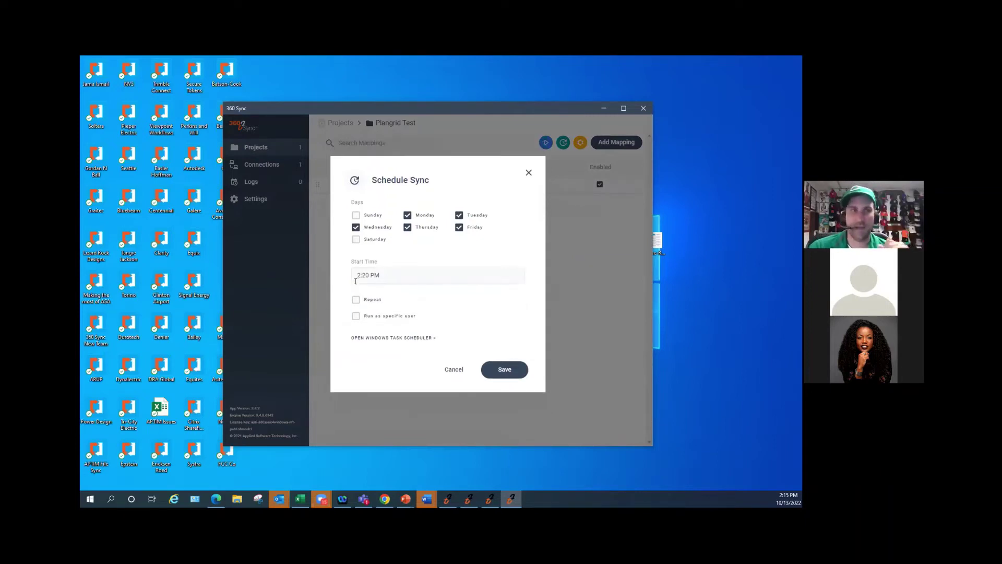
{"action": "left_click", "coordinate": [355, 316]}
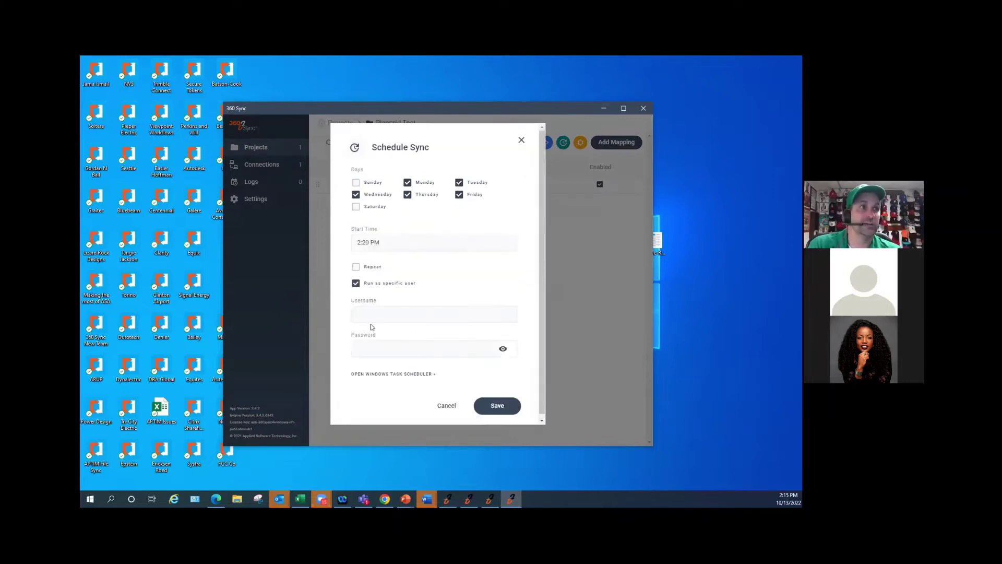
- Enter the user account's username and password as run-as credentials and save the schedule
{"action": "left_click", "coordinate": [374, 314]}
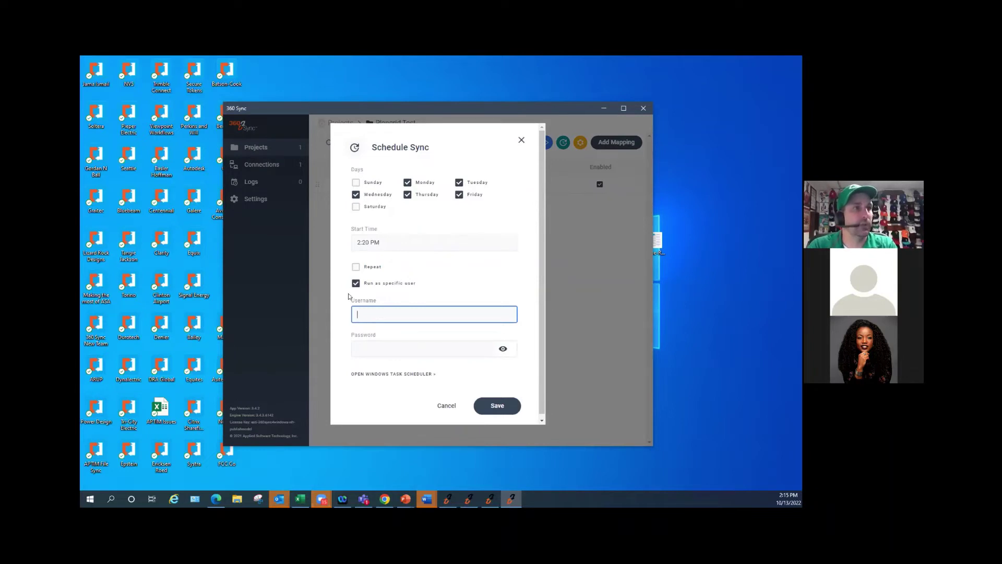
{"action": "key", "text": "ctrl"}
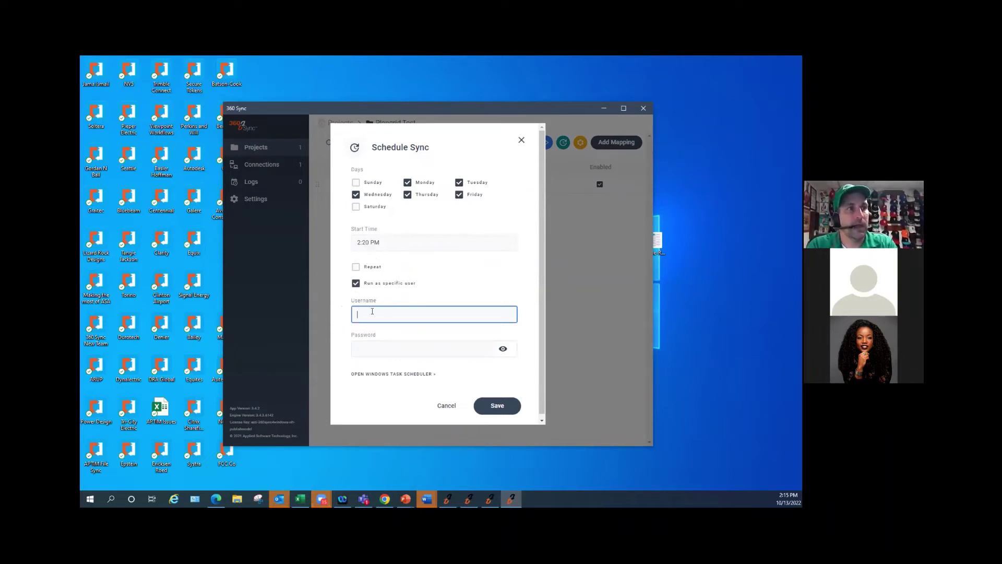
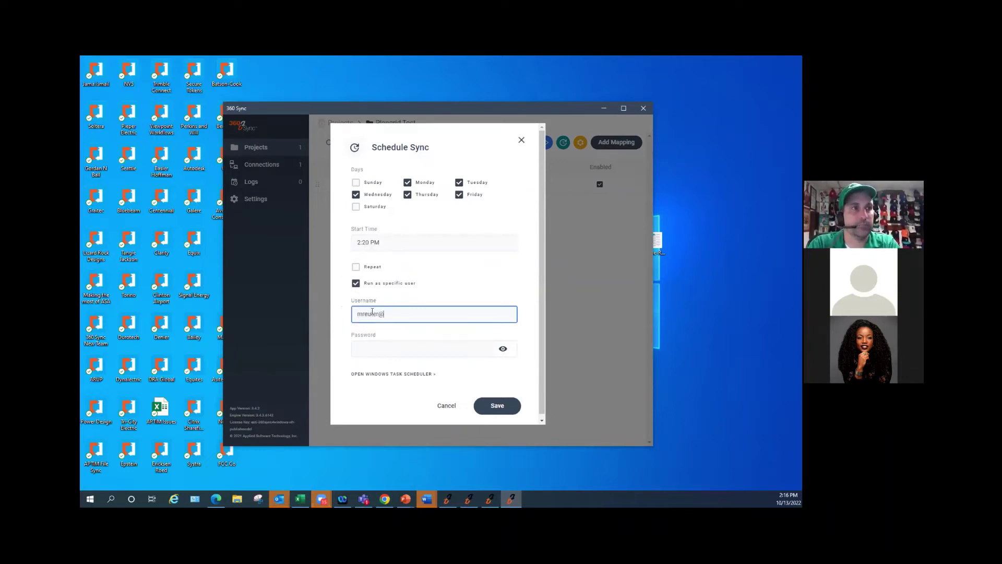
{"action": "key", "text": "Tab"}
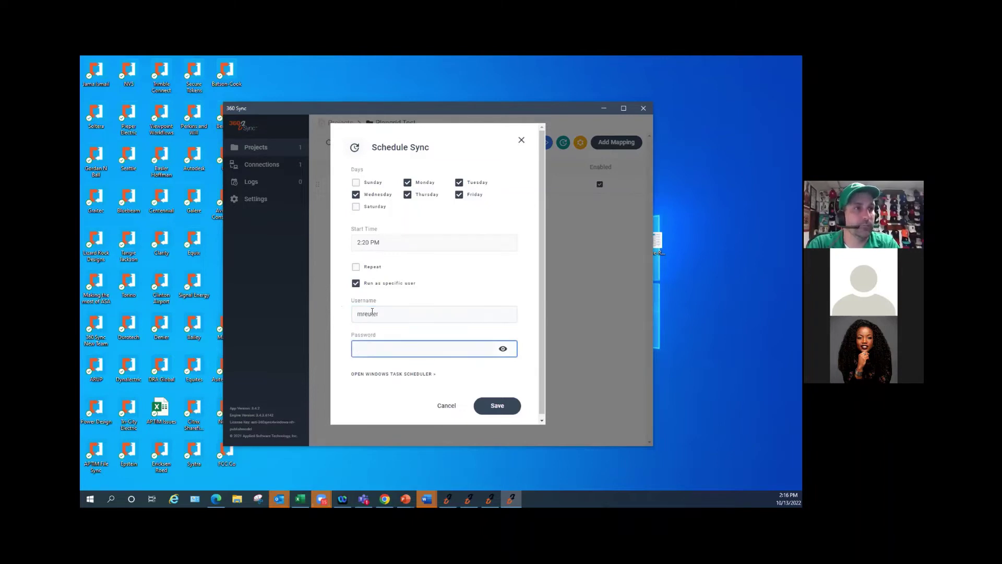
{"action": "double_click", "coordinate": [387, 316]}
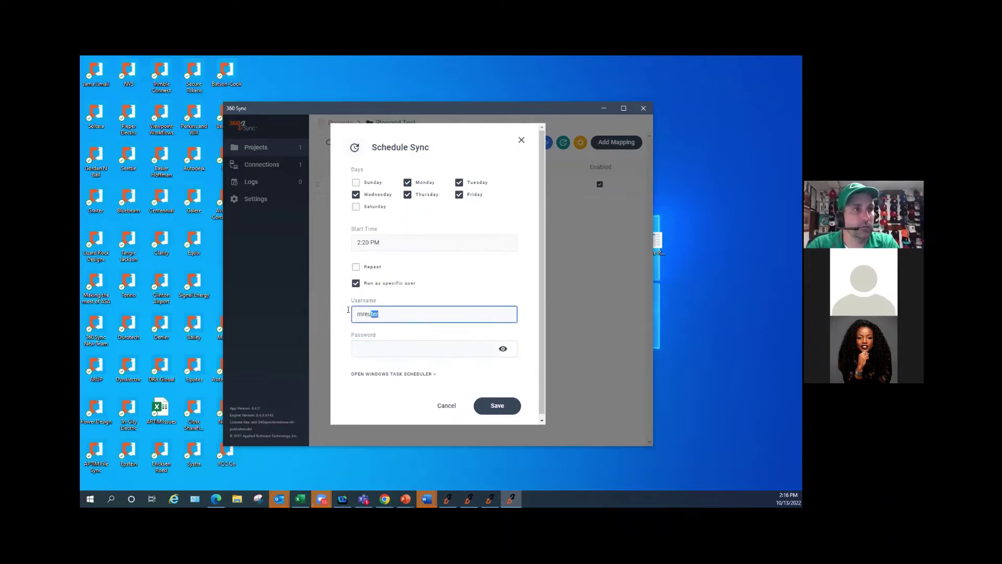
{"action": "left_click", "coordinate": [380, 343]}
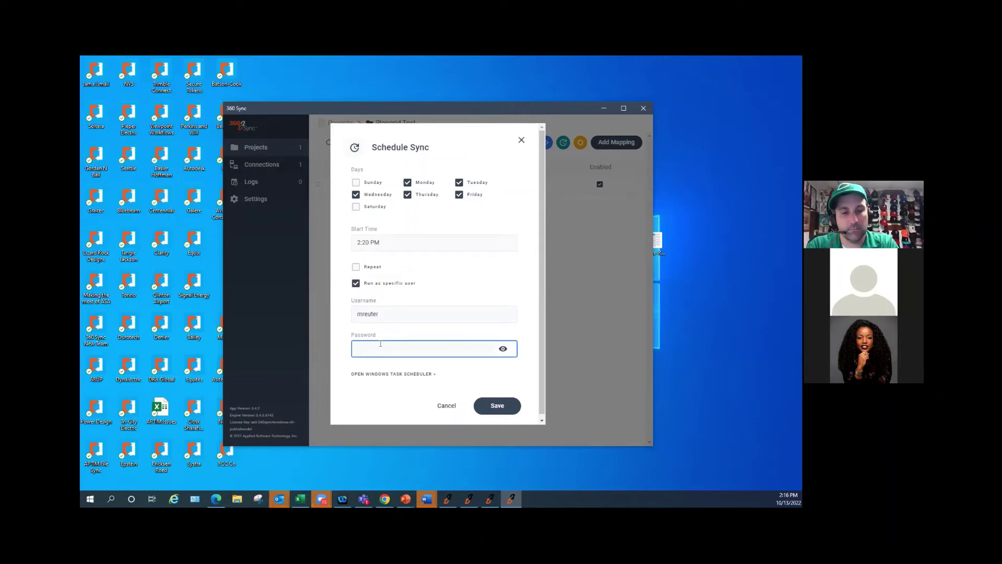
{"action": "type", "text": "•••••"}
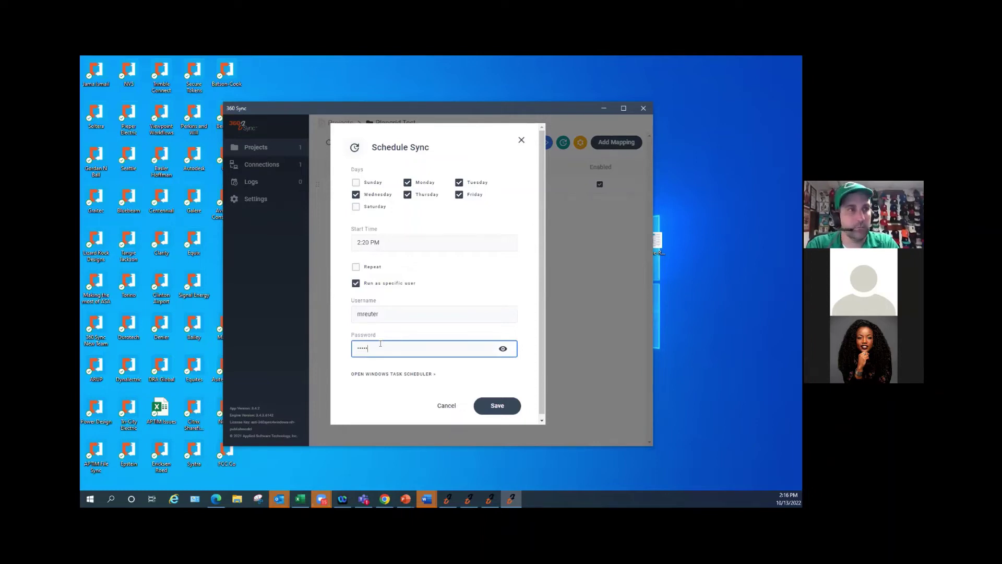
{"action": "type", "text": "•••"}
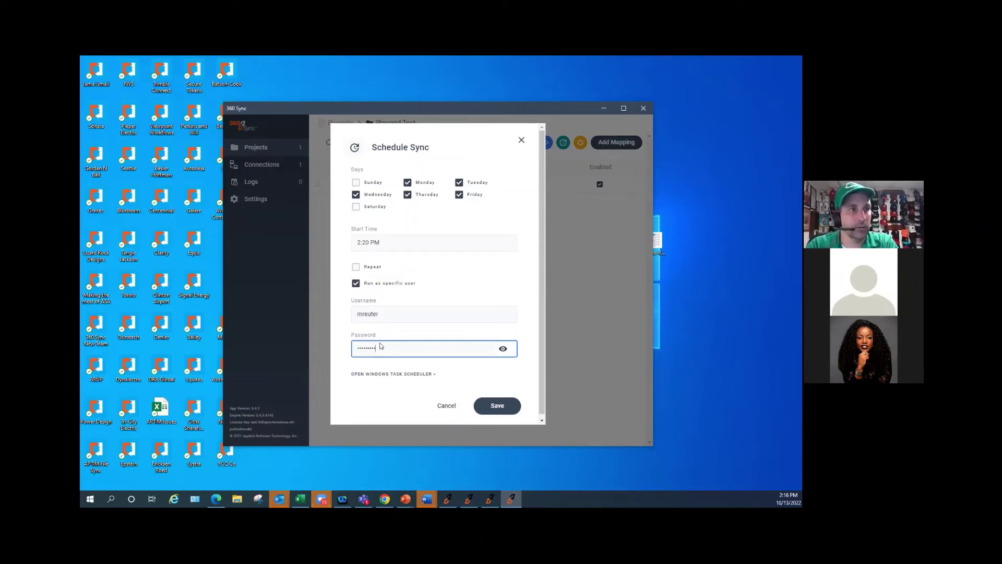
{"action": "left_click_drag", "start_coordinate": [397, 314], "coordinate": [332, 311]}
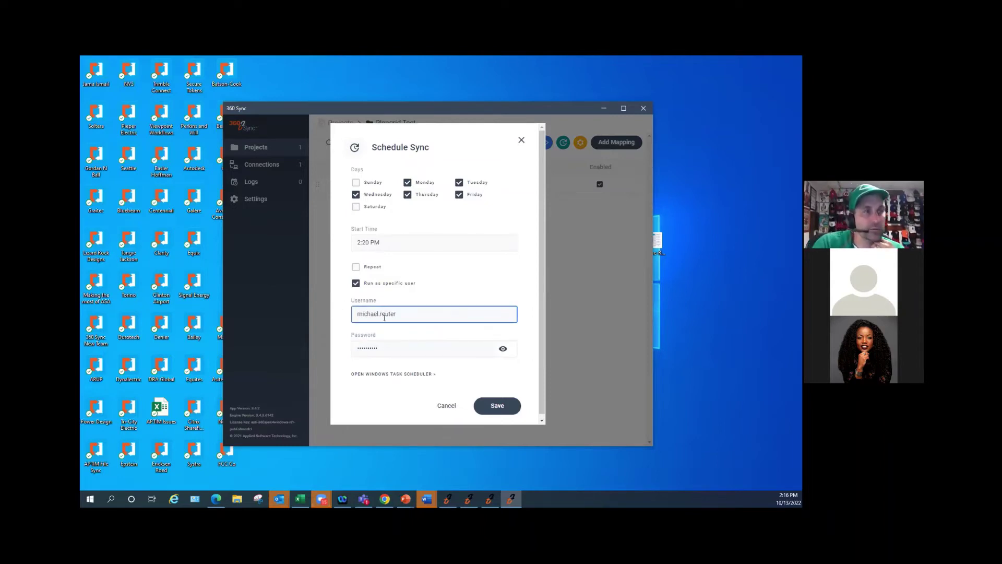
{"action": "left_click", "coordinate": [499, 406]}
{"action": "left_click", "coordinate": [498, 405]}
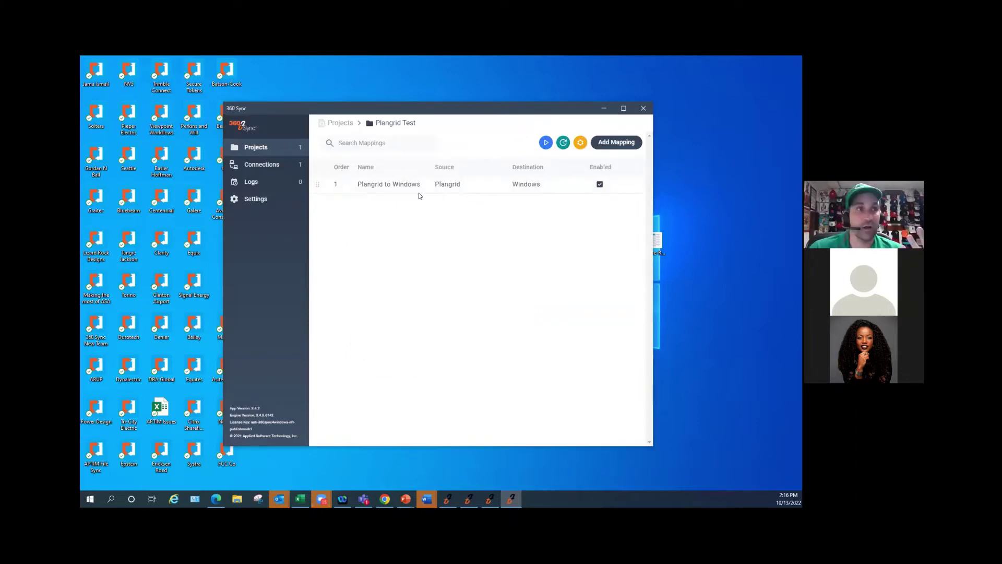
- Review the saved schedule without changes, then minimize the 360 Sync window
{"action": "left_click", "coordinate": [563, 142]}
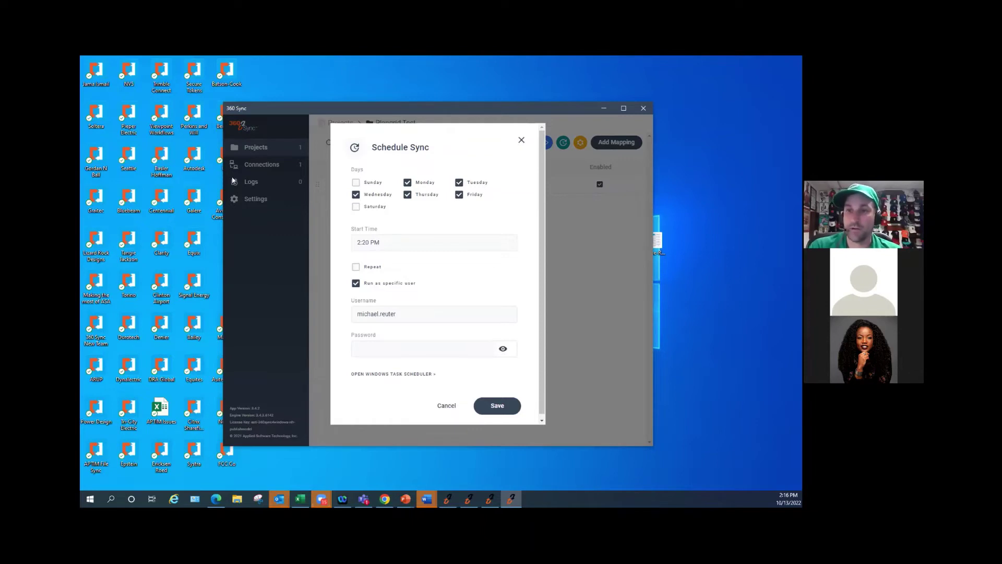
{"action": "left_click", "coordinate": [441, 404]}
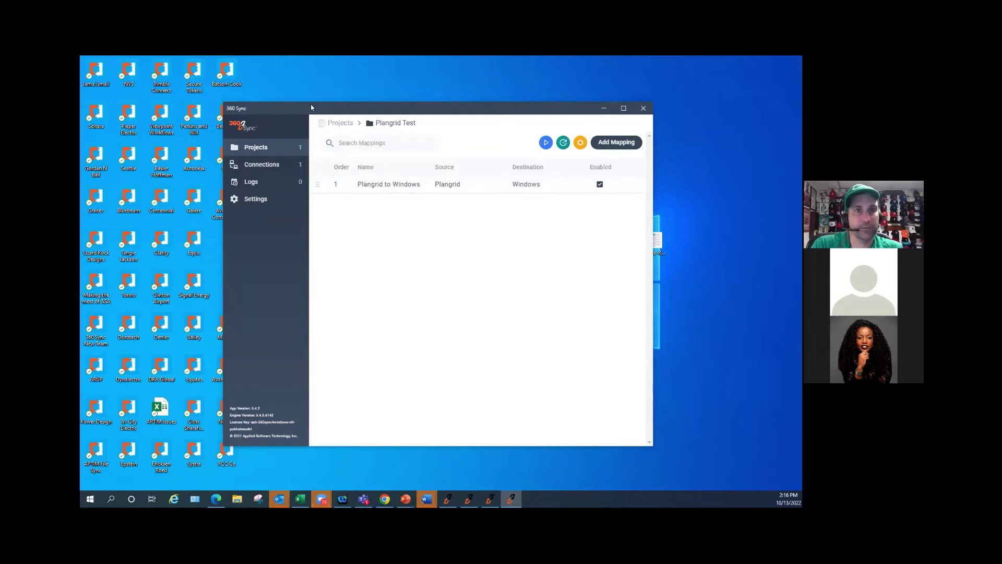
{"action": "left_click", "coordinate": [512, 499]}
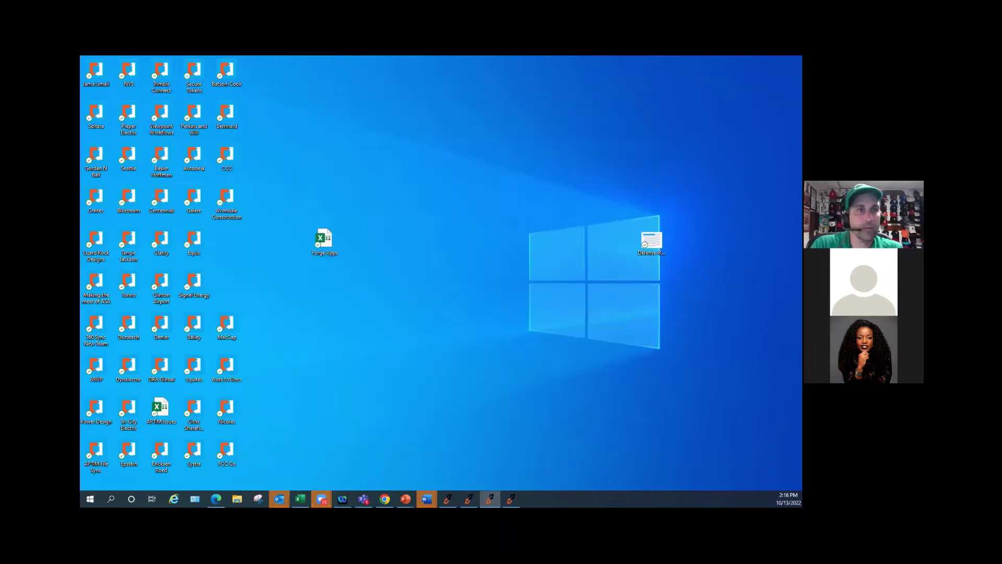
- Bring the three-project 360 Sync window forward and show its Connections page
{"action": "key", "text": "alt+Tab"}
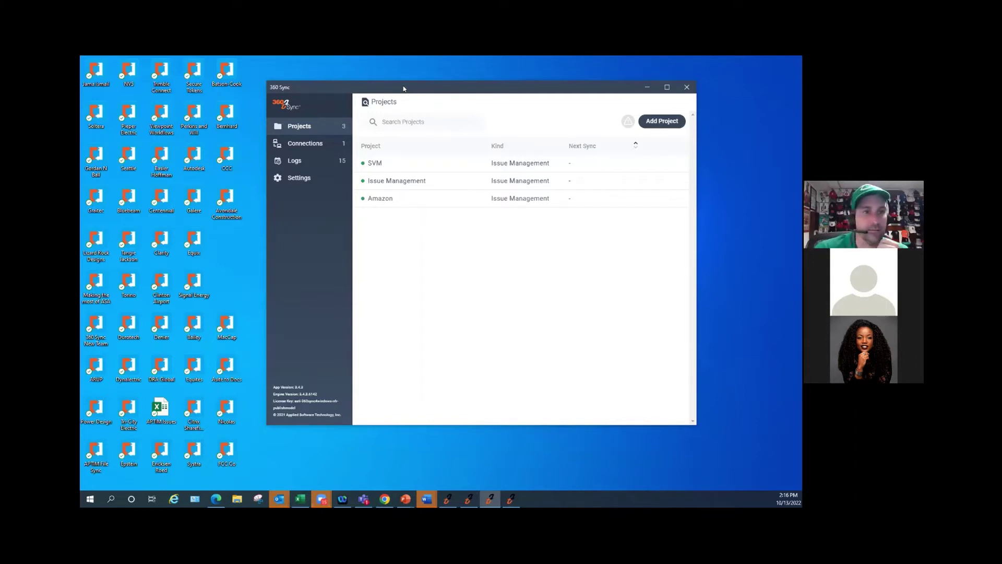
{"action": "key", "text": "alt+Tab"}
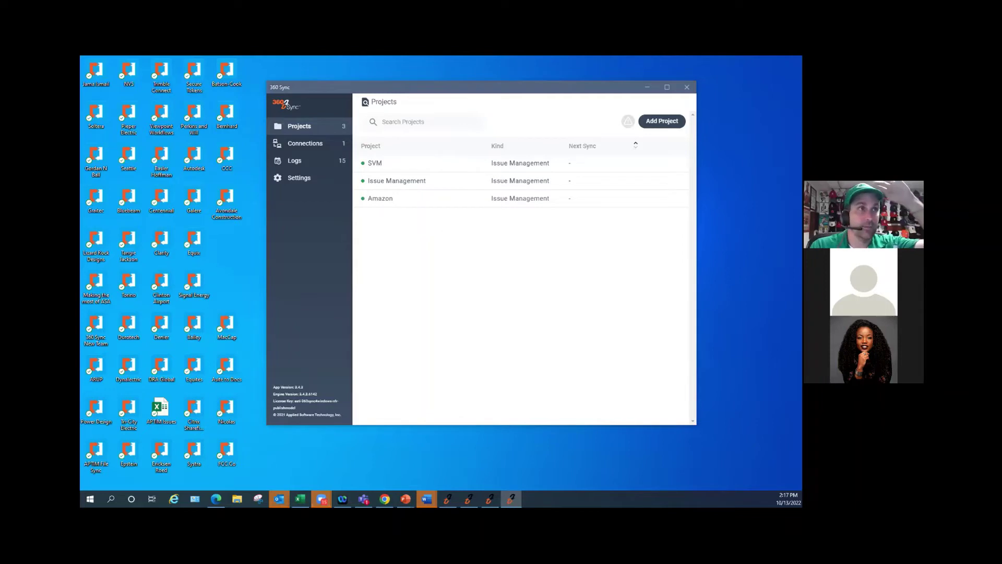
{"action": "left_click", "coordinate": [410, 112]}
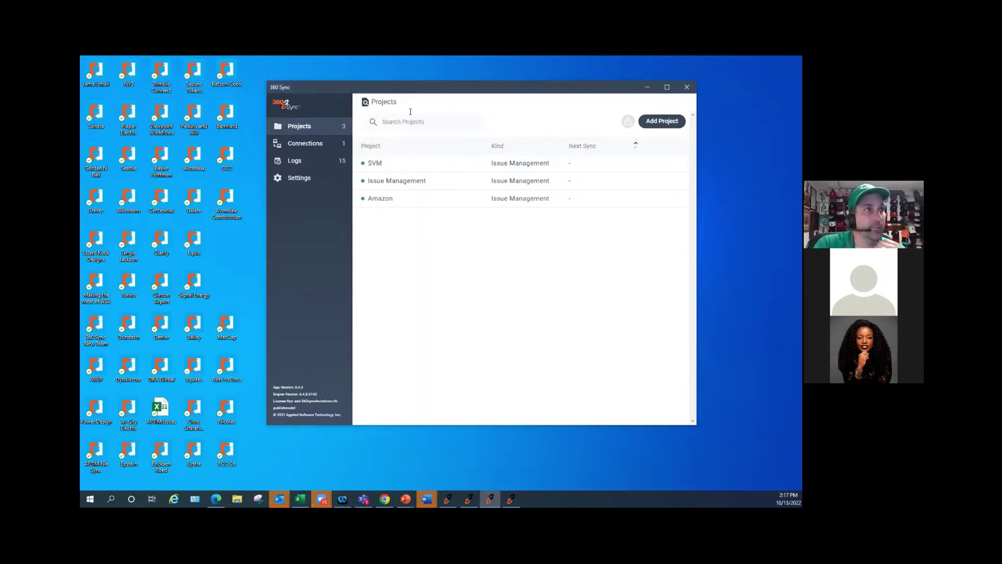
{"action": "left_click", "coordinate": [296, 146]}
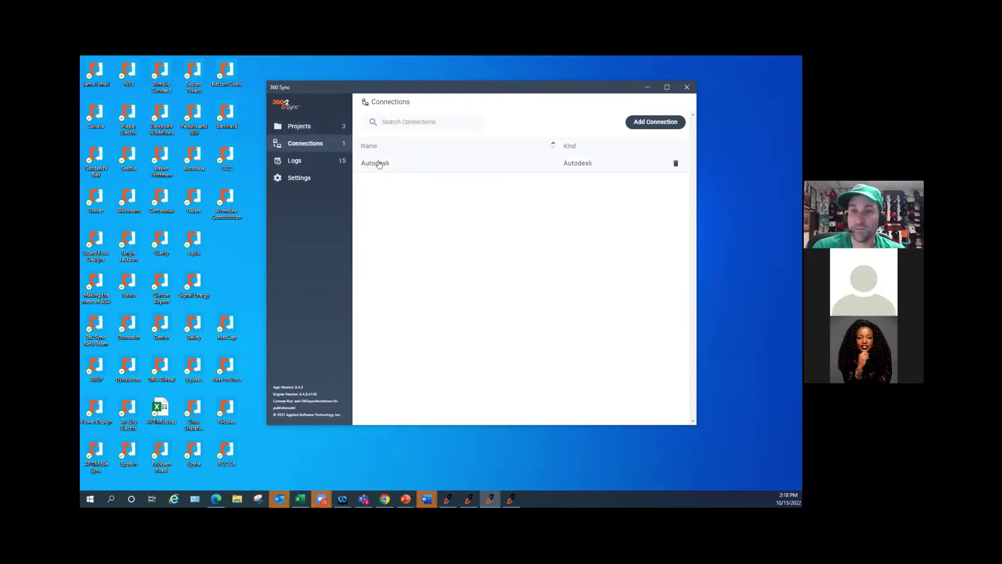
- From the projects list, start a new project named 'Issue Mgmt Excel Demo'
{"action": "left_click", "coordinate": [297, 128]}
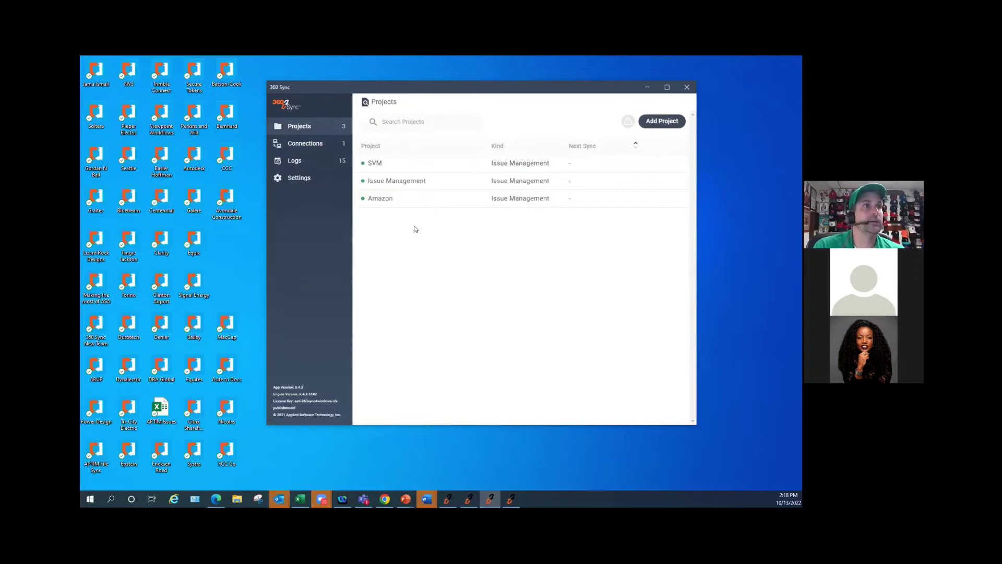
{"action": "left_click", "coordinate": [656, 122]}
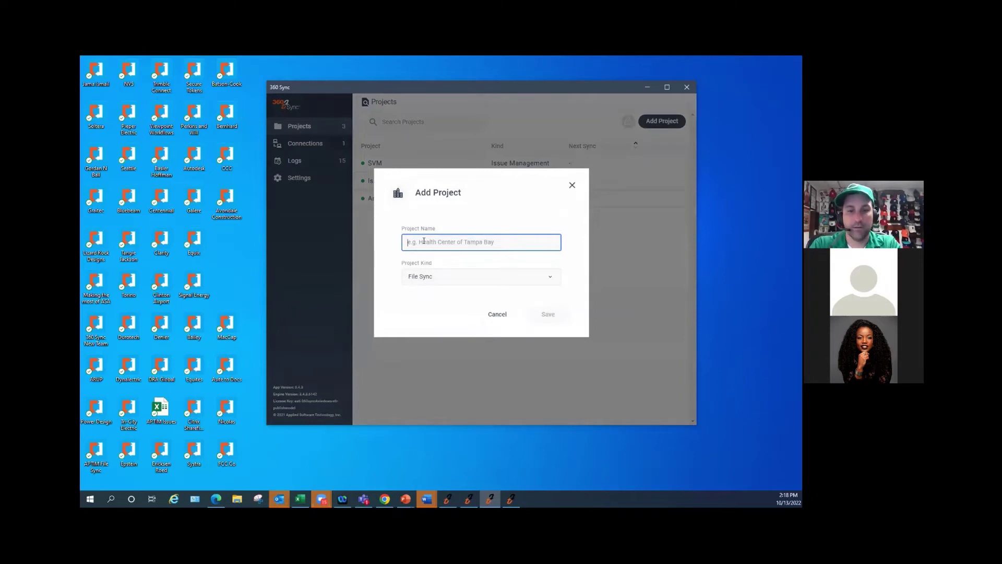
{"action": "type", "text": "Issue Mgmt Ex"}
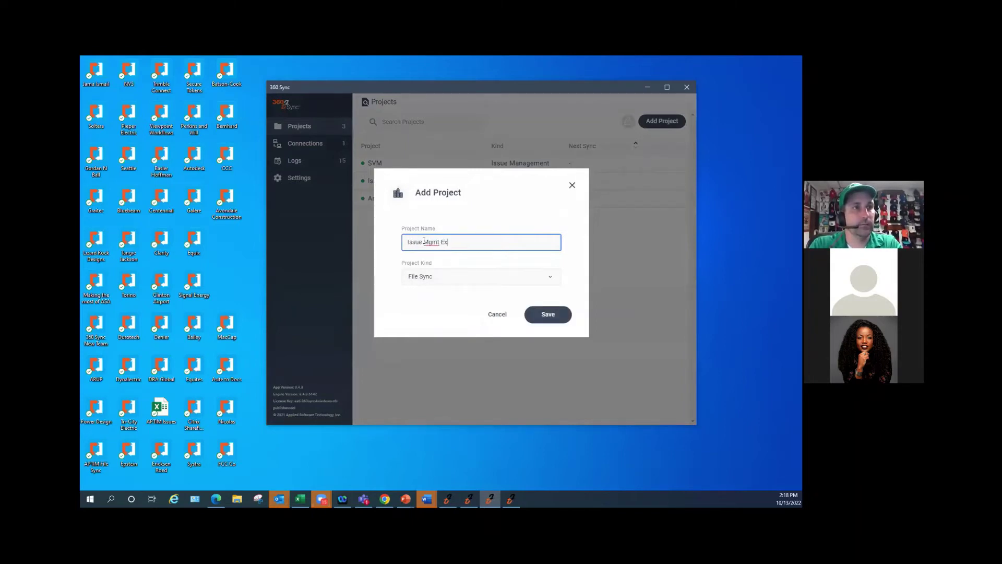
{"action": "type", "text": "emo"}
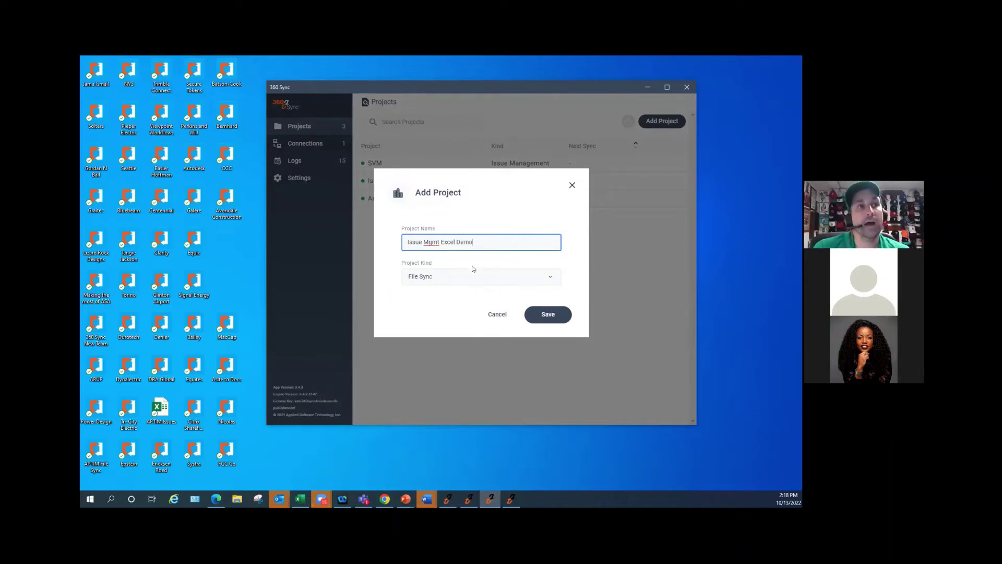
- Set the project kind to Issue Management, save it, and begin a new mapping
{"action": "left_click", "coordinate": [547, 278]}
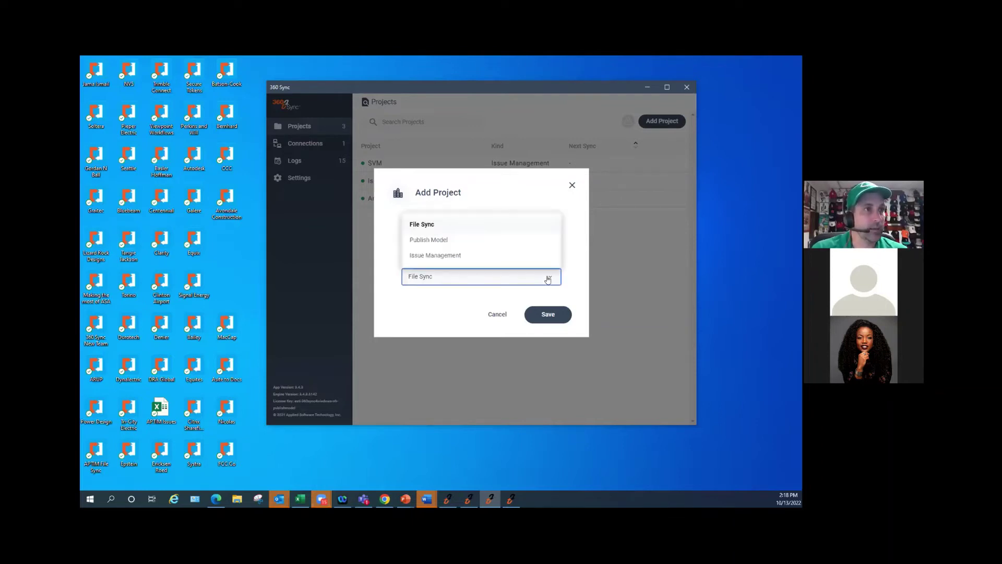
{"action": "left_click", "coordinate": [471, 331]}
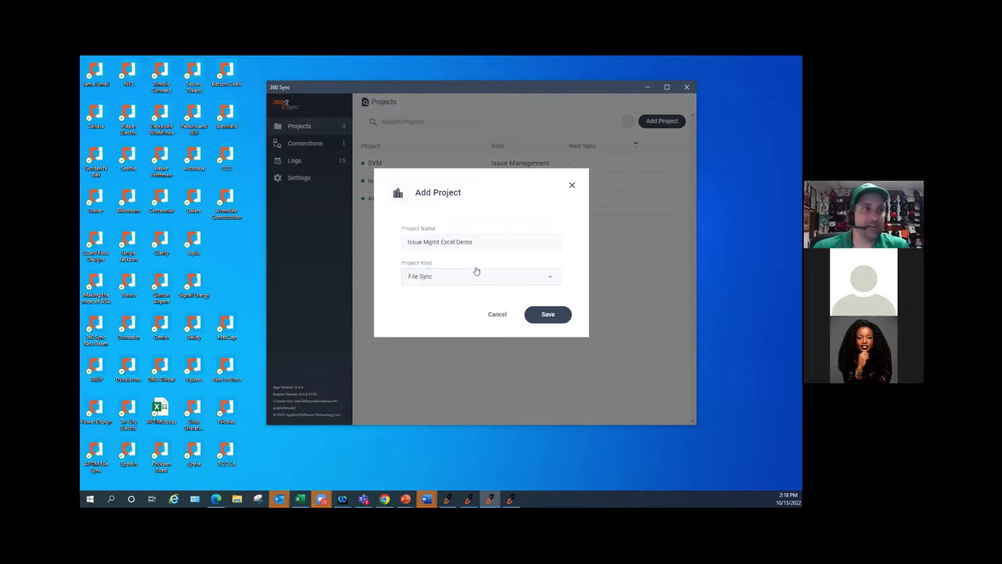
{"action": "left_click", "coordinate": [477, 276]}
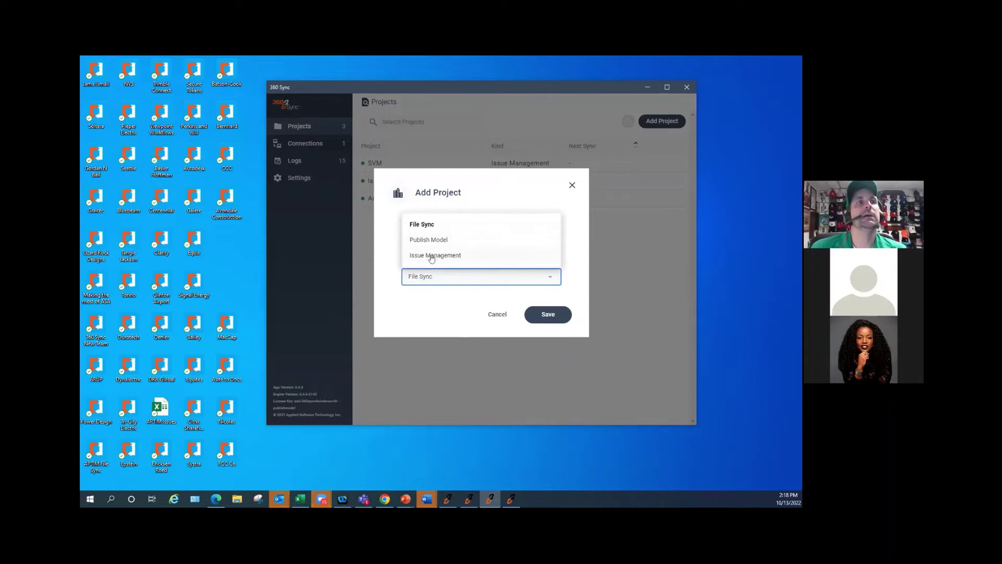
{"action": "left_click", "coordinate": [438, 256]}
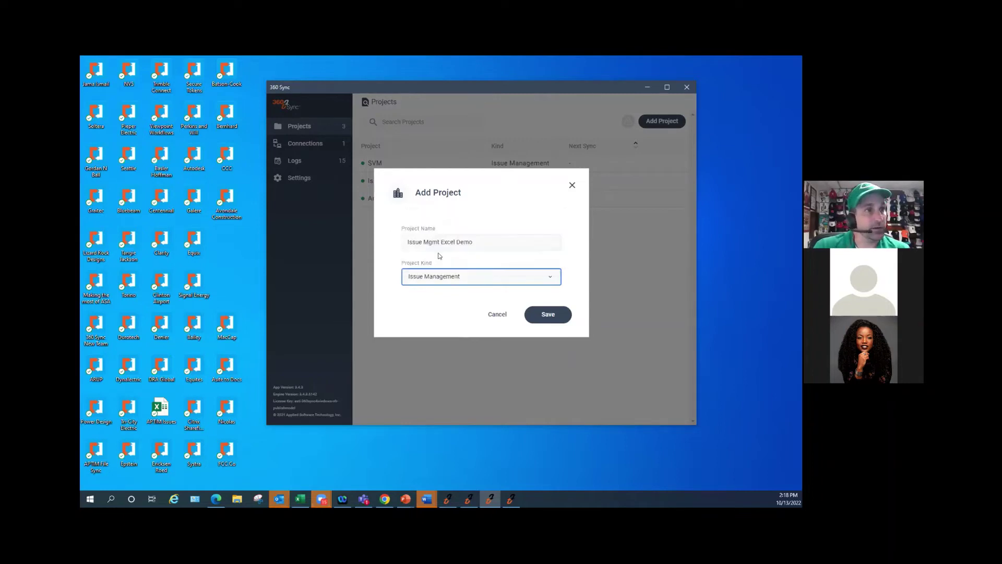
{"action": "left_click", "coordinate": [544, 315]}
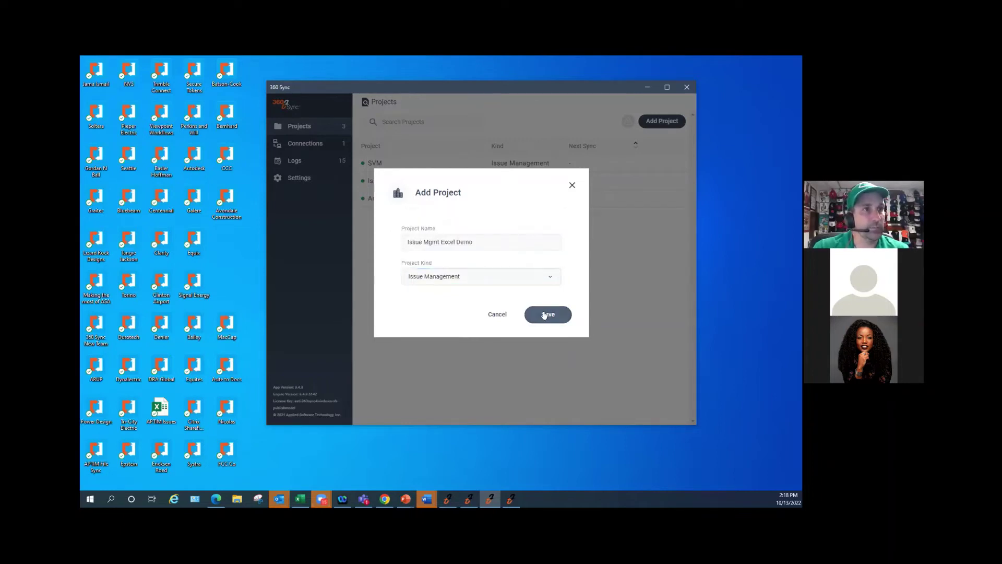
{"action": "left_click", "coordinate": [509, 276]}
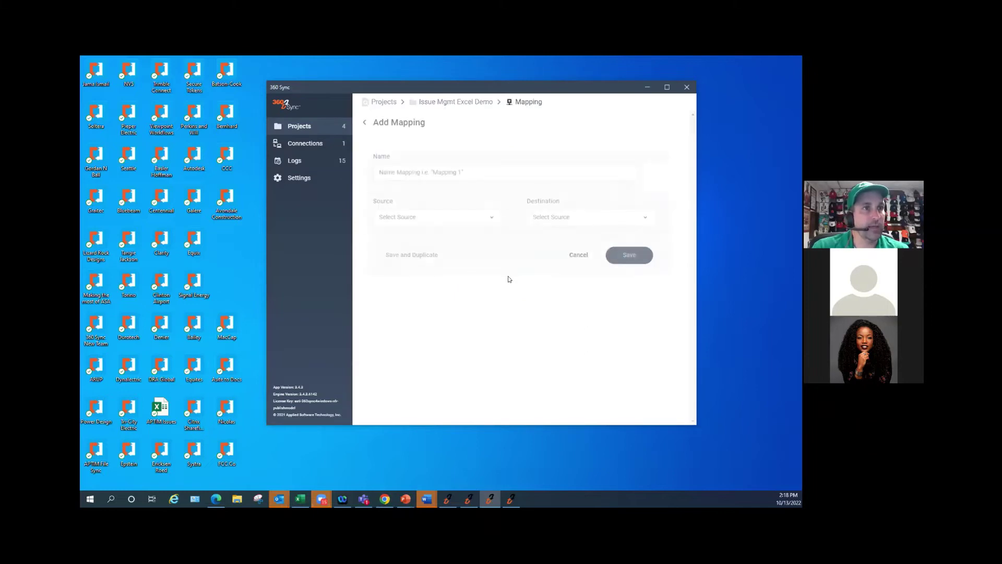
- Name the mapping 'Issues DL' and choose Autodesk - Team/Docs as its source
{"action": "left_click", "coordinate": [448, 173]}
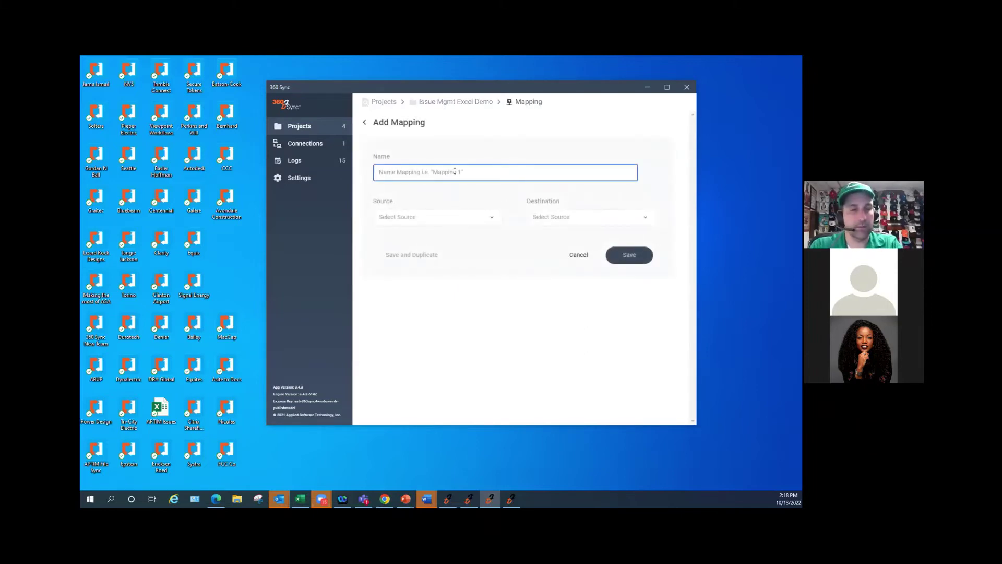
{"action": "type", "text": "Issues DL"}
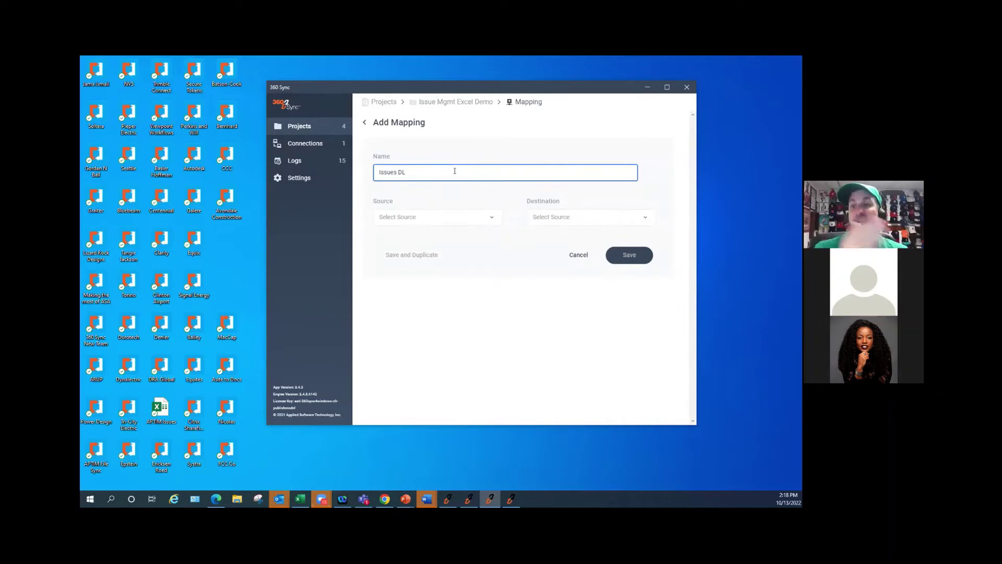
{"action": "left_click", "coordinate": [486, 218]}
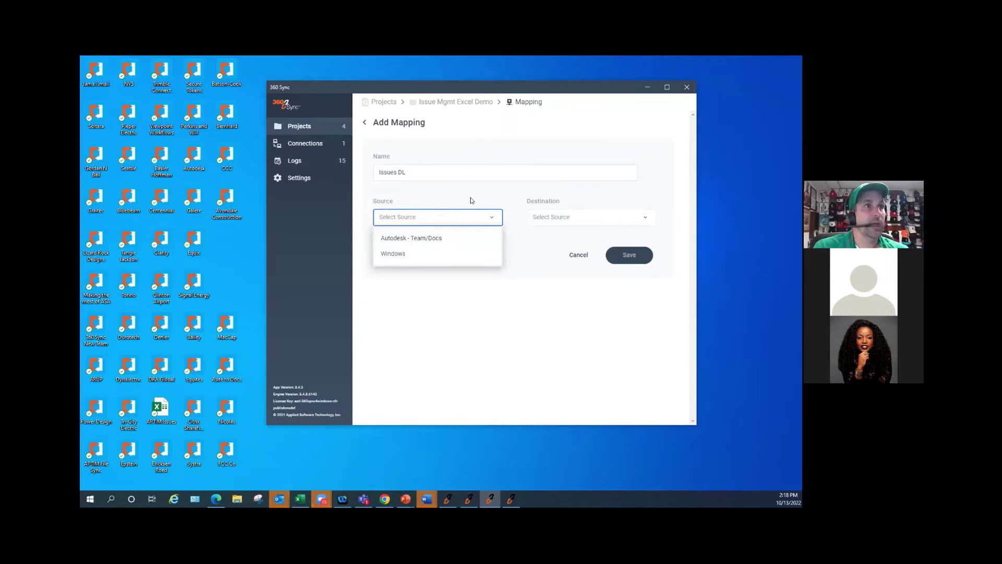
{"action": "left_click", "coordinate": [471, 212]}
{"action": "left_click", "coordinate": [447, 225]}
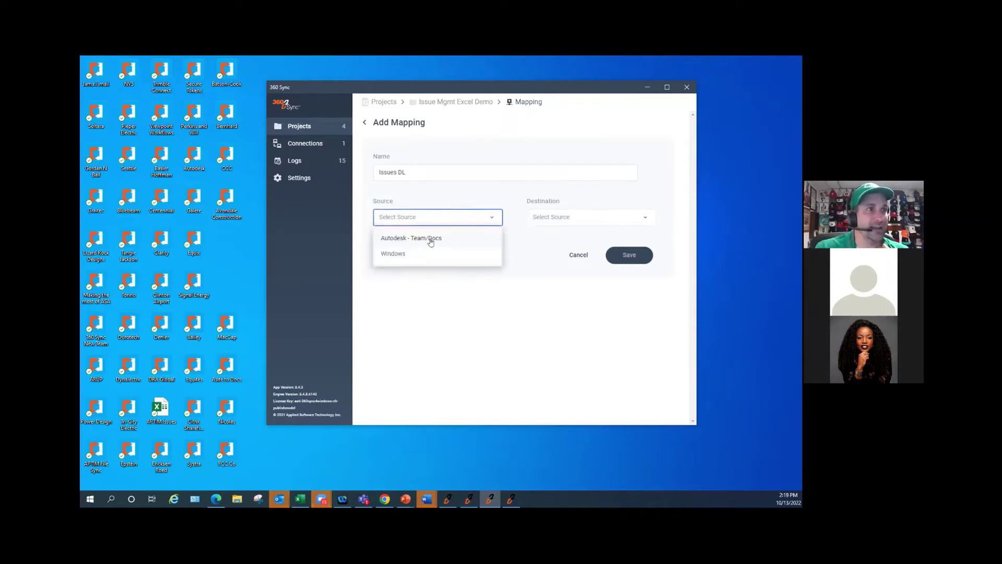
{"action": "left_click", "coordinate": [396, 239]}
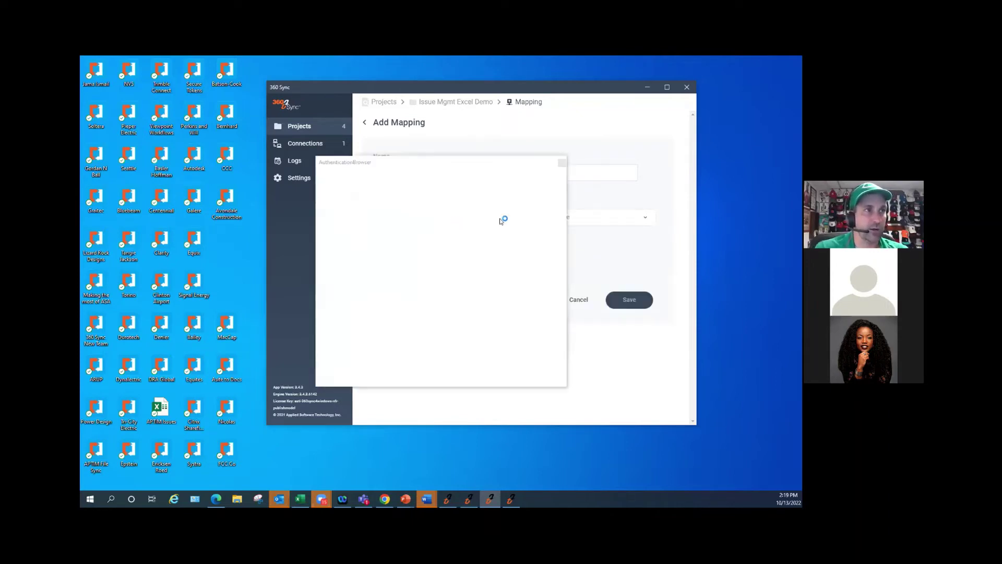
- Dismiss the script errors, sign in with the Autodesk e-mail and password, and allow access
{"action": "left_click", "coordinate": [432, 327]}
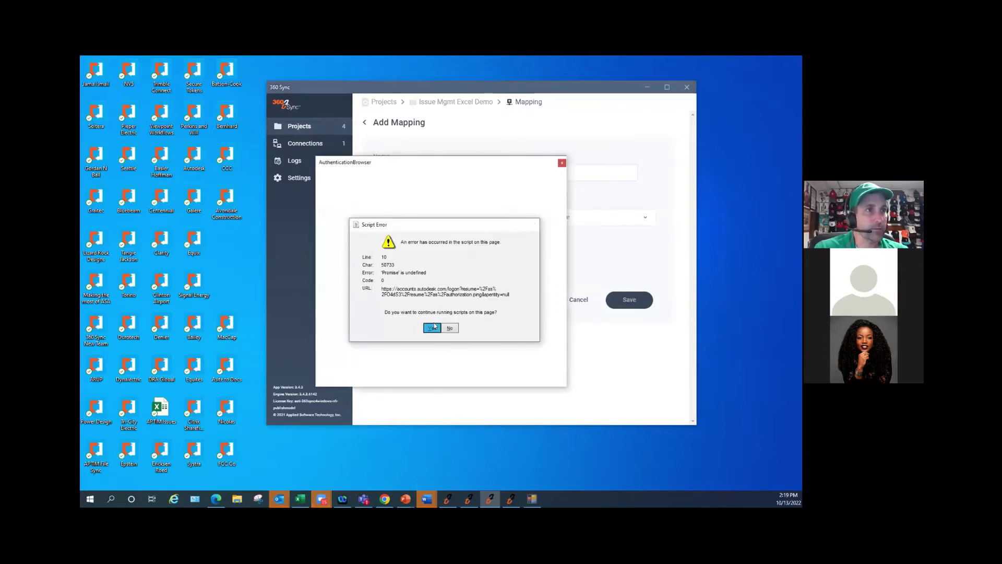
{"action": "left_click", "coordinate": [431, 327]}
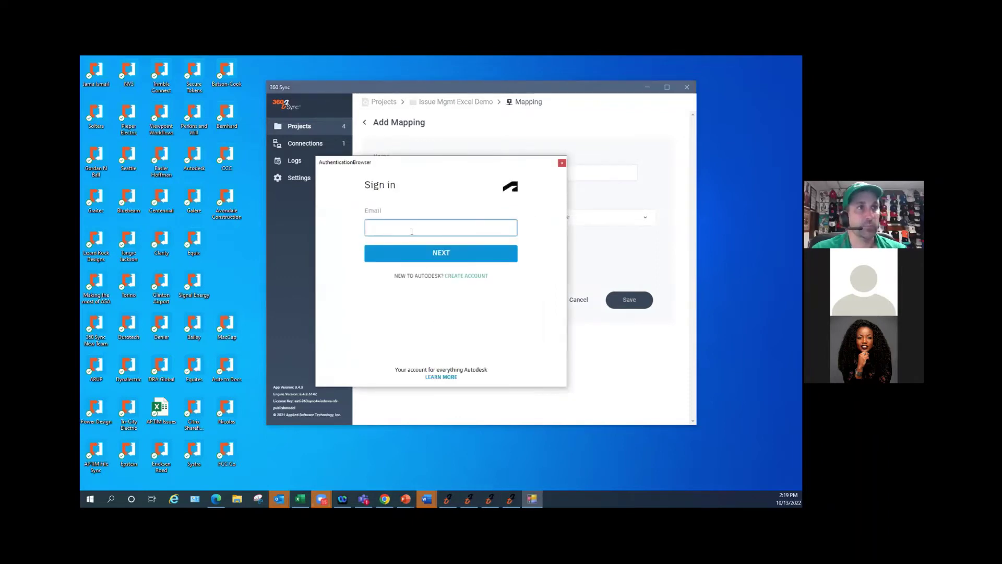
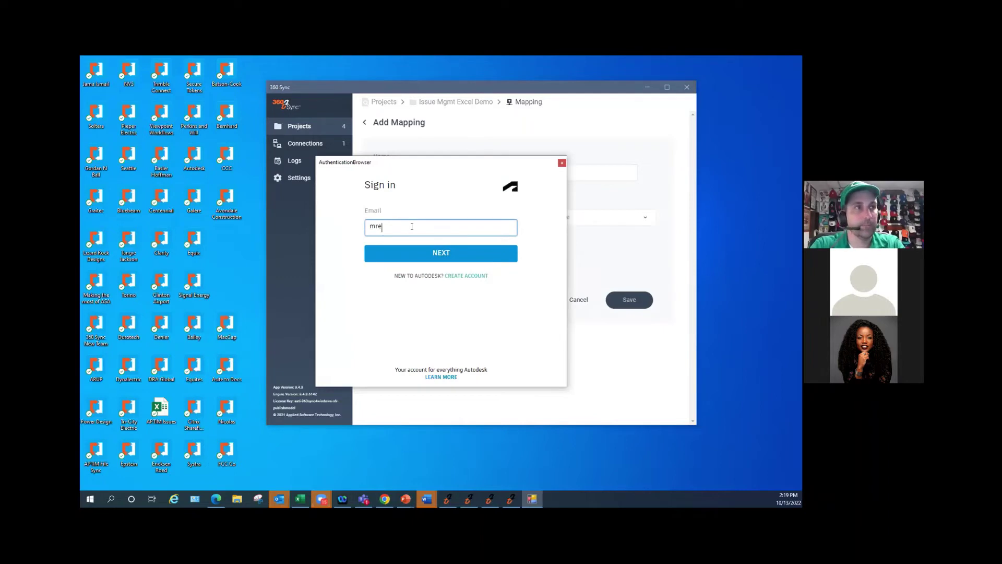
{"action": "key", "text": "Return"}
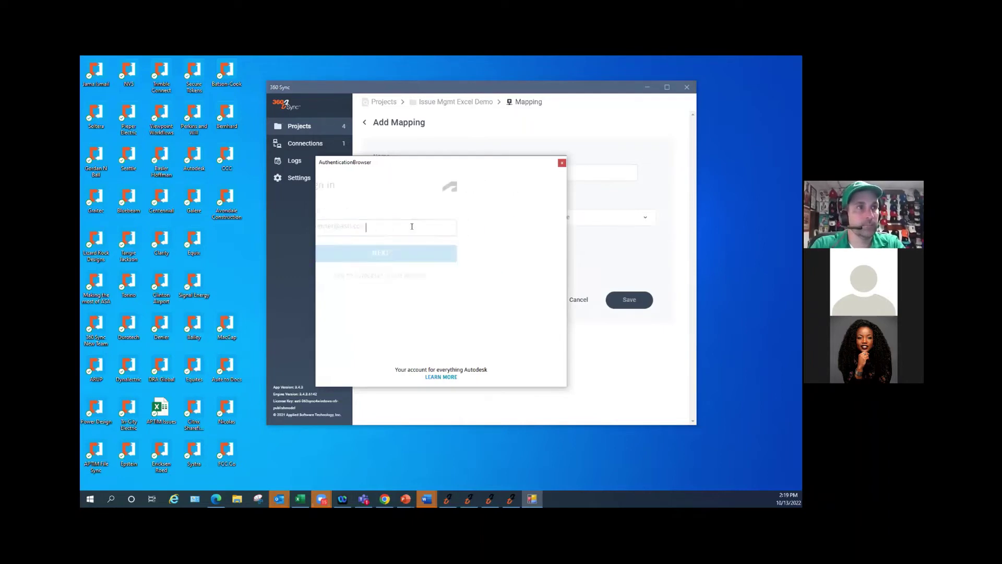
{"action": "type", "text": "•••••••••"}
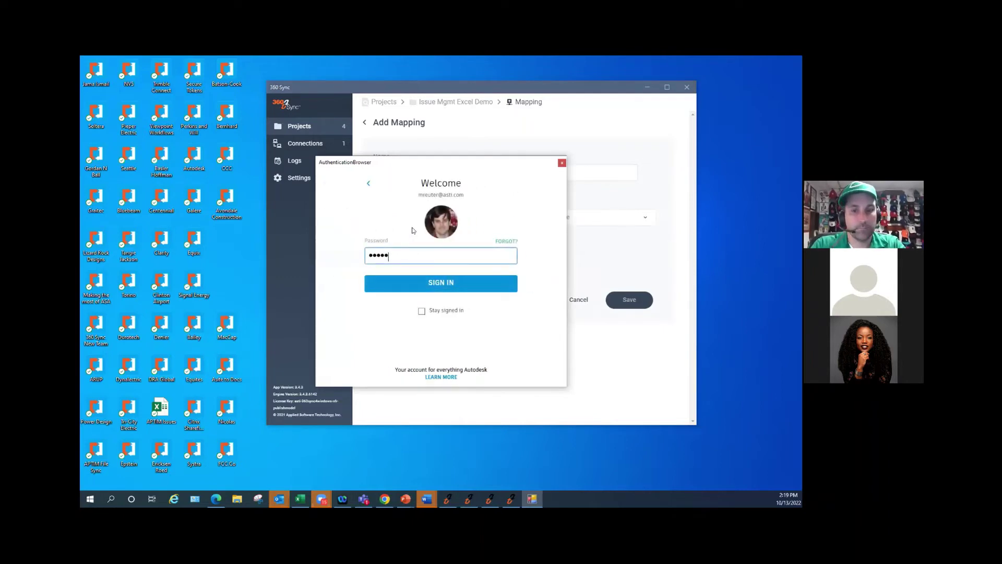
{"action": "key", "text": "Return"}
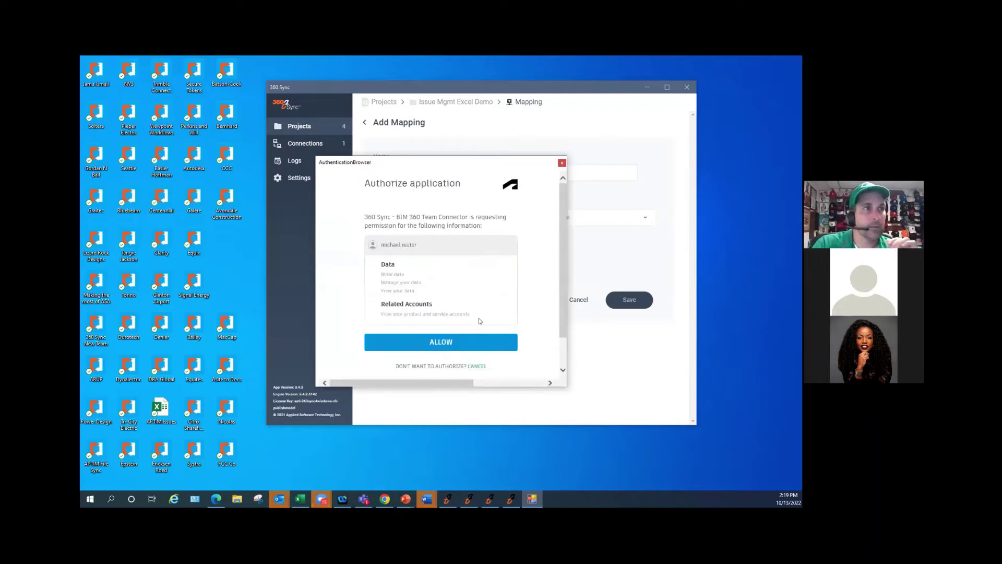
{"action": "left_click", "coordinate": [453, 340]}
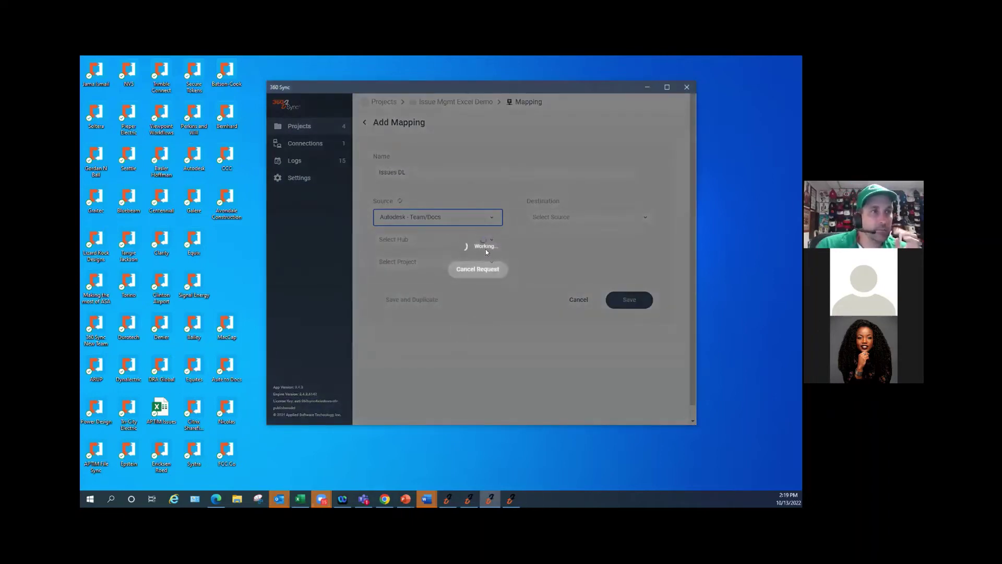
- Set the mapping source hub to (Docs) ASTI - CTG and project to 2021 MEP Force
{"action": "left_click", "coordinate": [439, 244]}
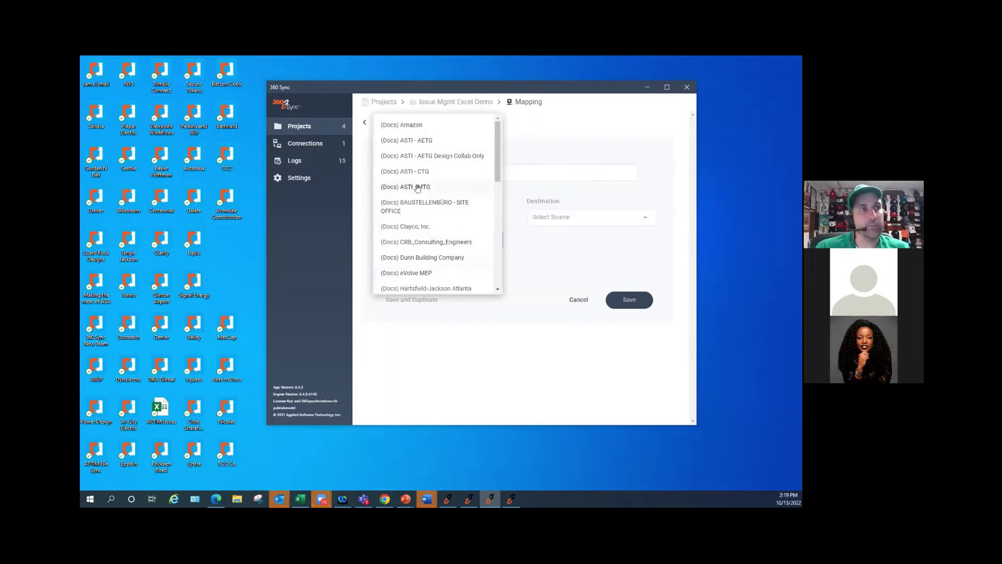
{"action": "scroll", "coordinate": [415, 193], "scroll_direction": "down", "scroll_amount": 10}
{"action": "scroll", "coordinate": [412, 197], "scroll_direction": "up", "scroll_amount": 10}
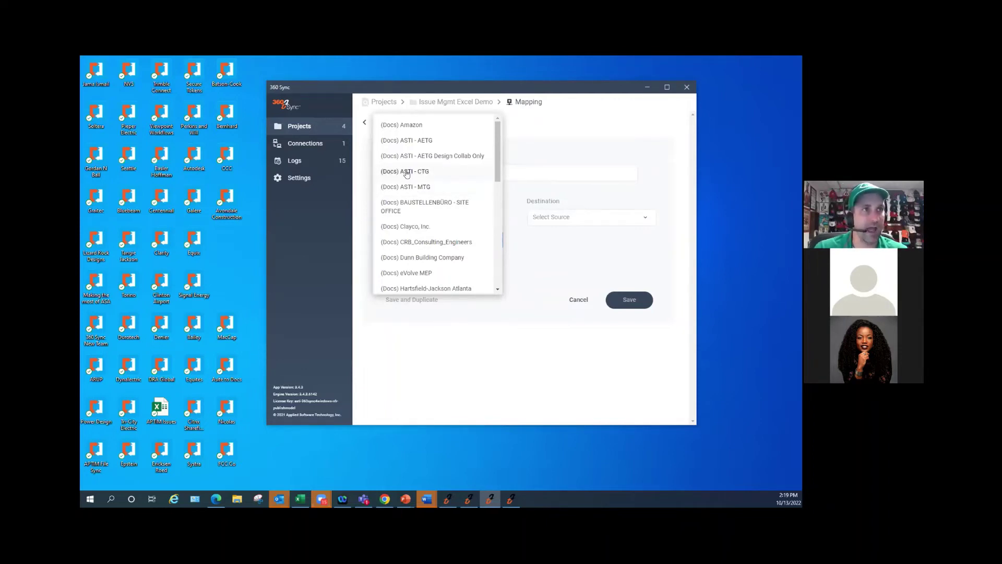
{"action": "left_click", "coordinate": [406, 173]}
{"action": "left_click", "coordinate": [442, 269]}
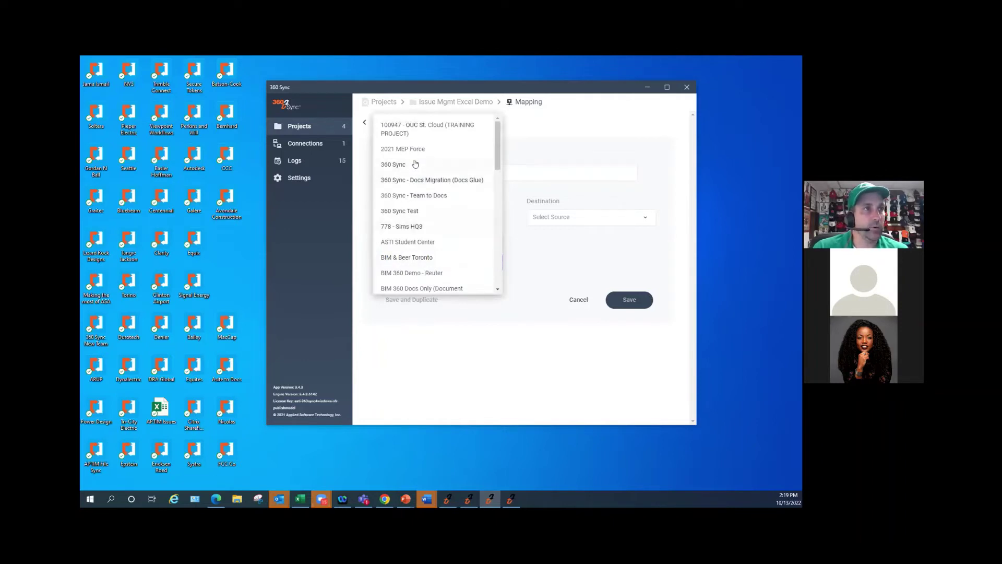
{"action": "left_click", "coordinate": [404, 149]}
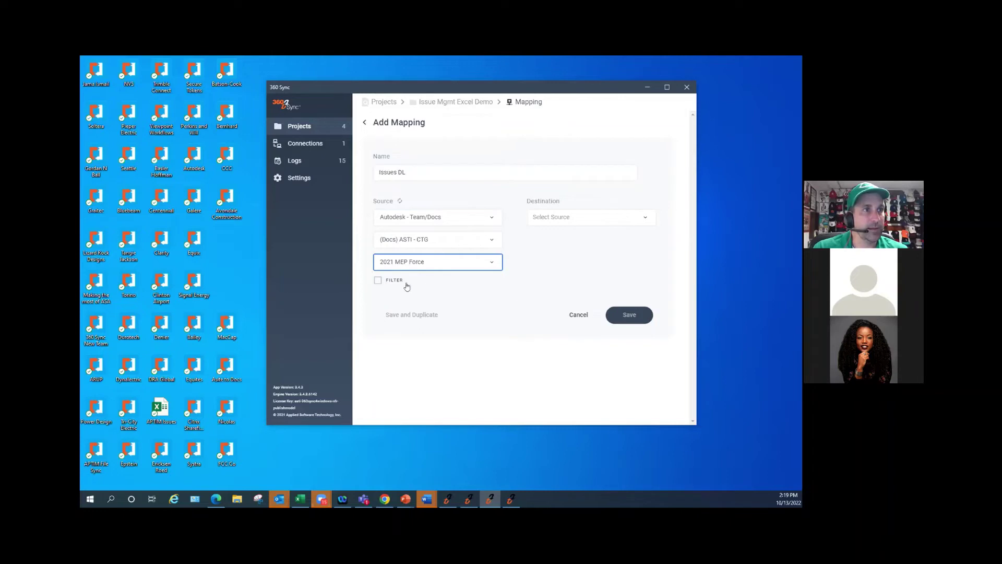
- Set a Windows destination saving 'Webinar Issues' on the Desktop, and enable filtering
{"action": "left_click", "coordinate": [560, 219]}
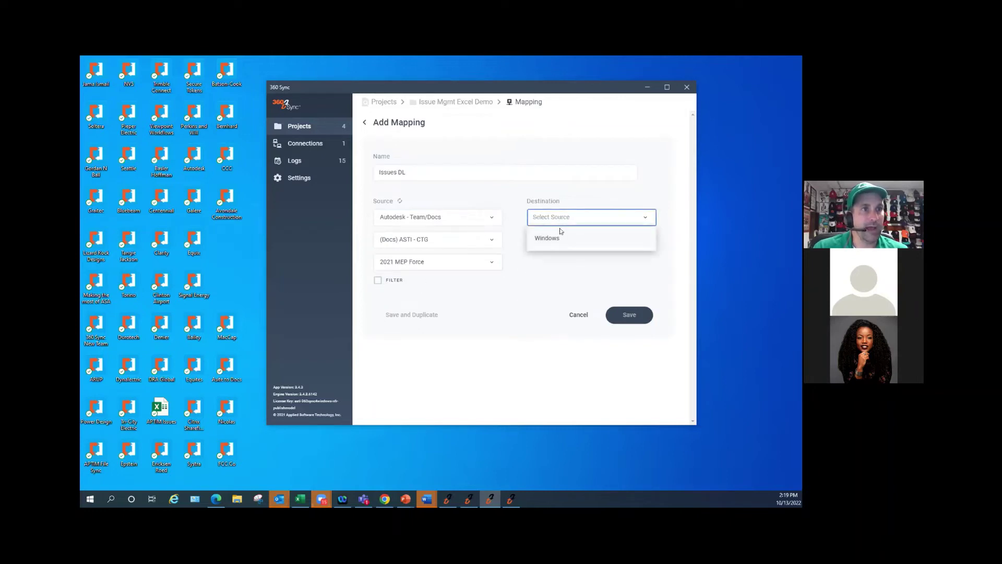
{"action": "left_click", "coordinate": [551, 240]}
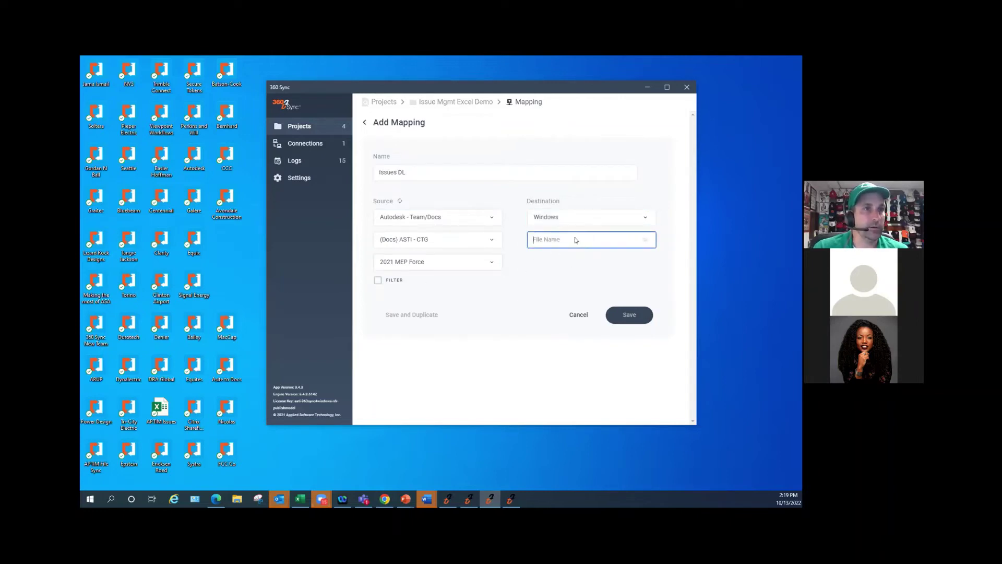
{"action": "left_click", "coordinate": [574, 237]}
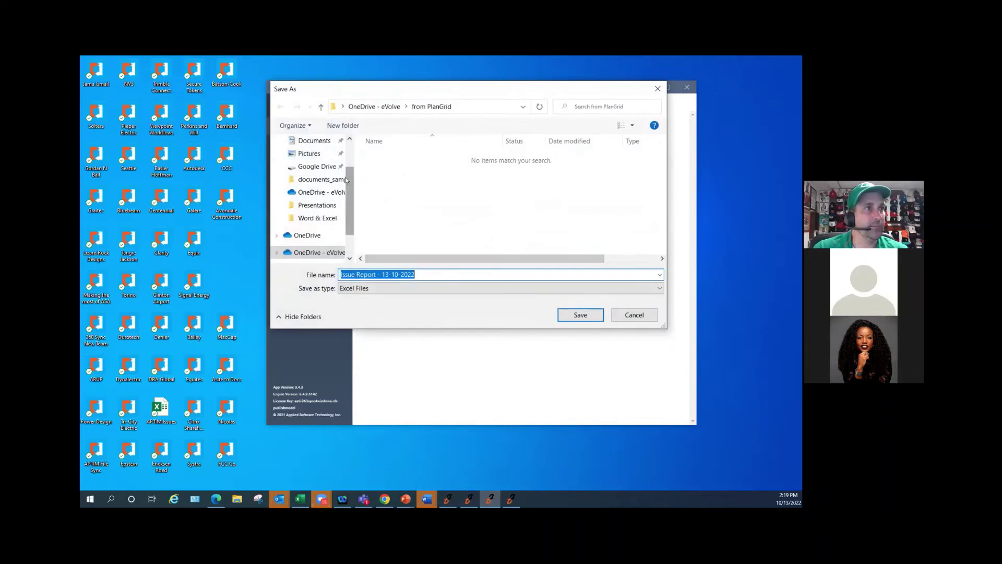
{"action": "scroll", "coordinate": [339, 158], "scroll_direction": "up", "scroll_amount": 3}
{"action": "left_click", "coordinate": [309, 163]}
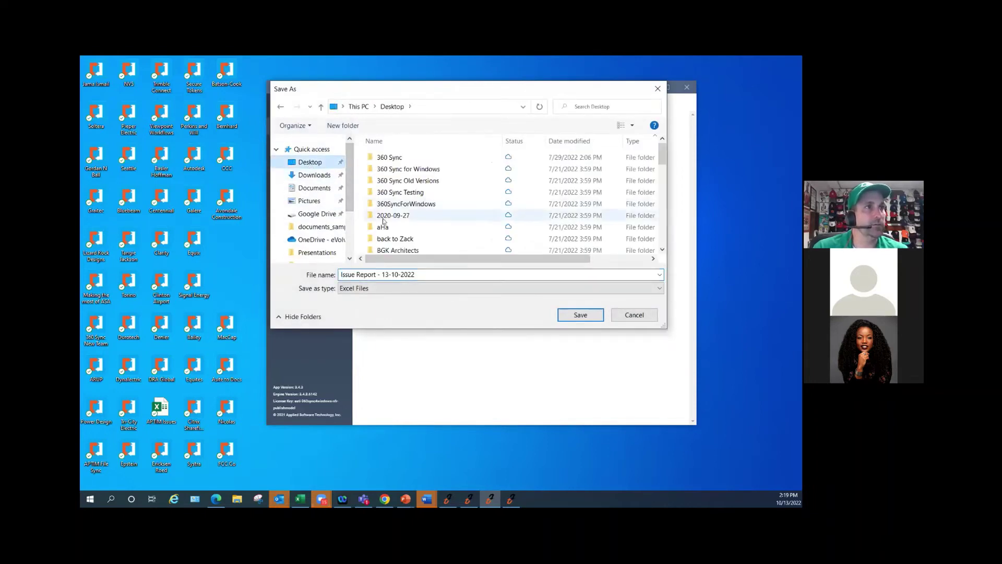
{"action": "left_click_drag", "start_coordinate": [341, 275], "coordinate": [309, 273]}
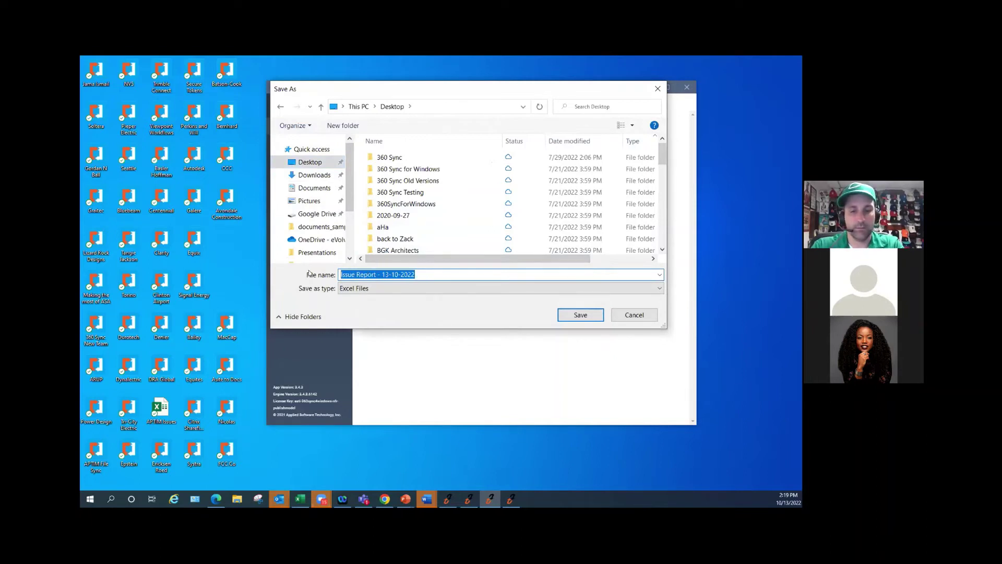
{"action": "type", "text": "We"}
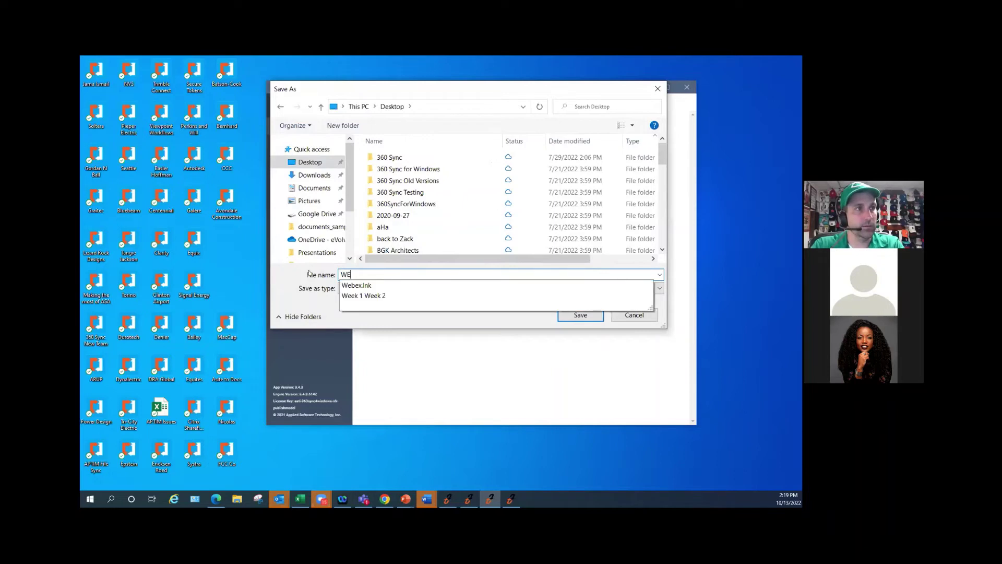
{"action": "type", "text": "binar Issues"}
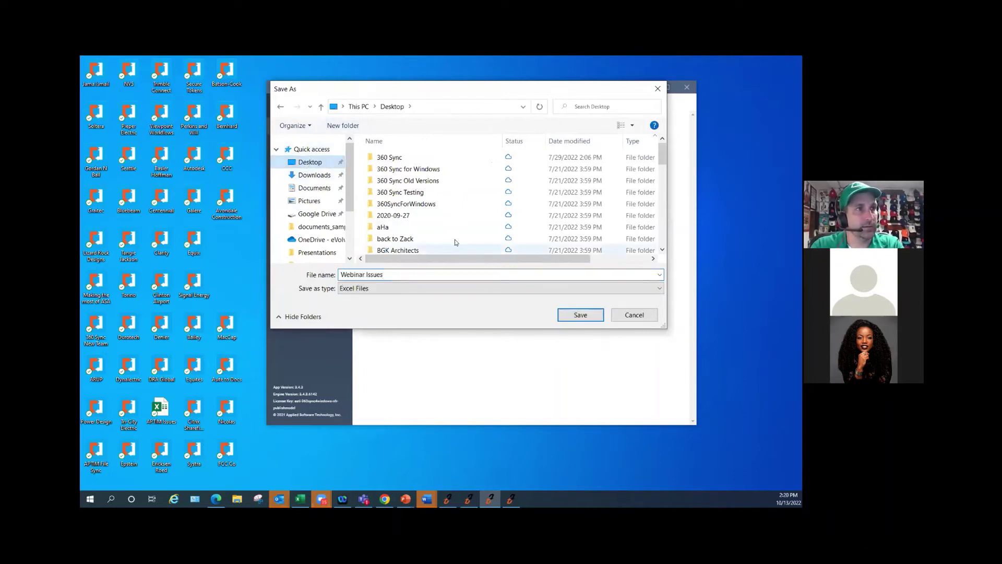
{"action": "left_click", "coordinate": [578, 313]}
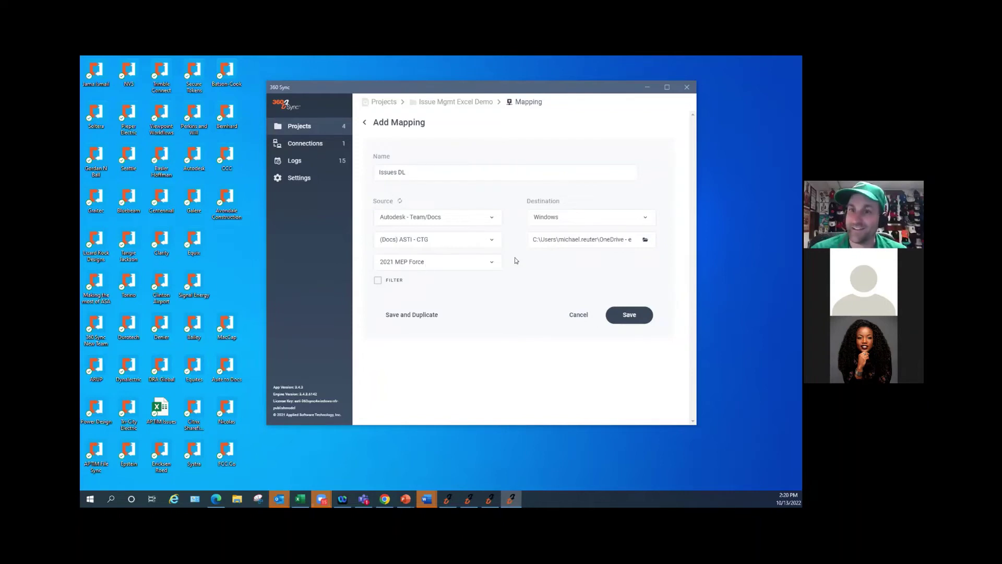
{"action": "left_click", "coordinate": [378, 282]}
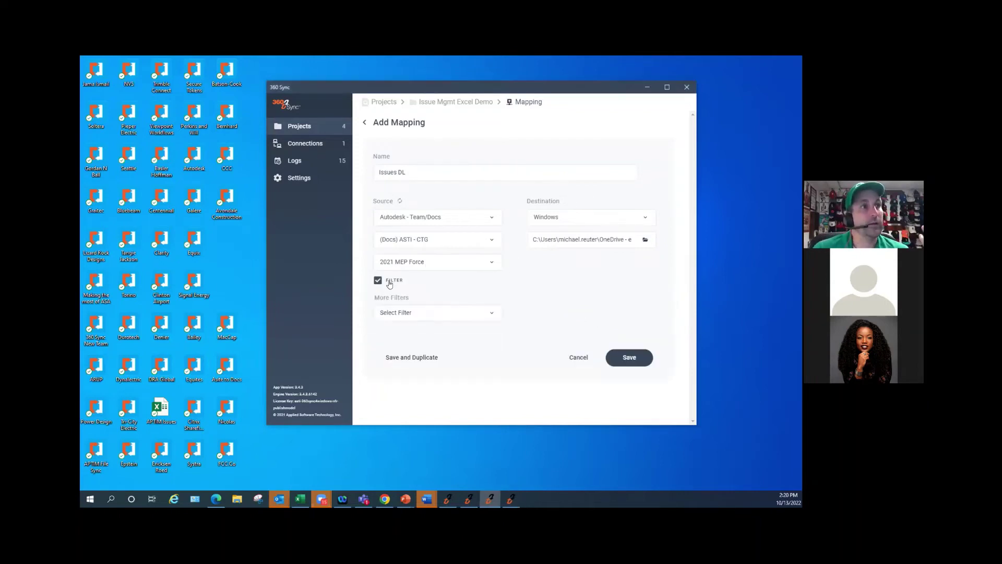
- Add a Status filter for In Review, Pending and Open, plus an Assigned To filter
{"action": "left_click", "coordinate": [490, 313]}
{"action": "left_click", "coordinate": [393, 181]}
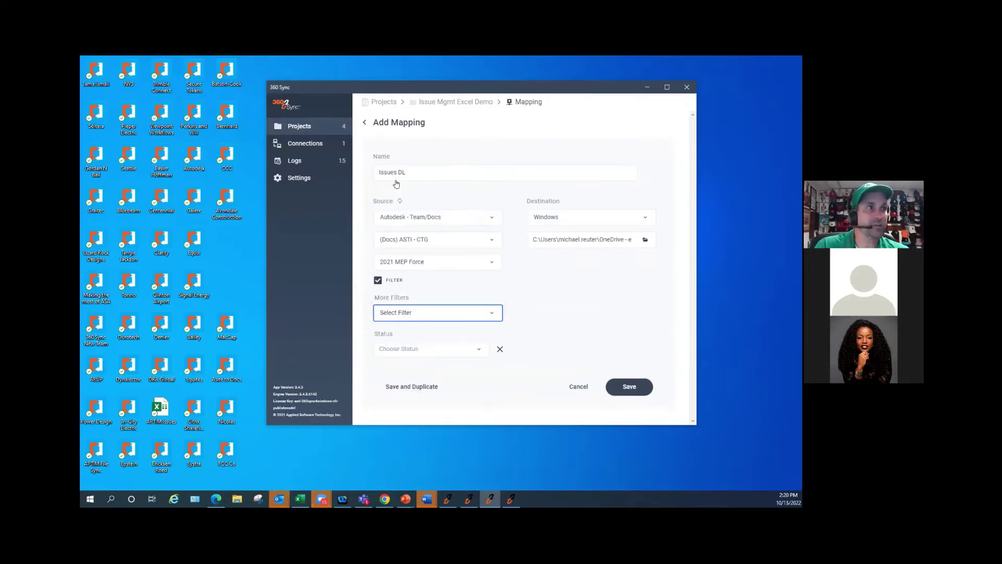
{"action": "left_click", "coordinate": [458, 350]}
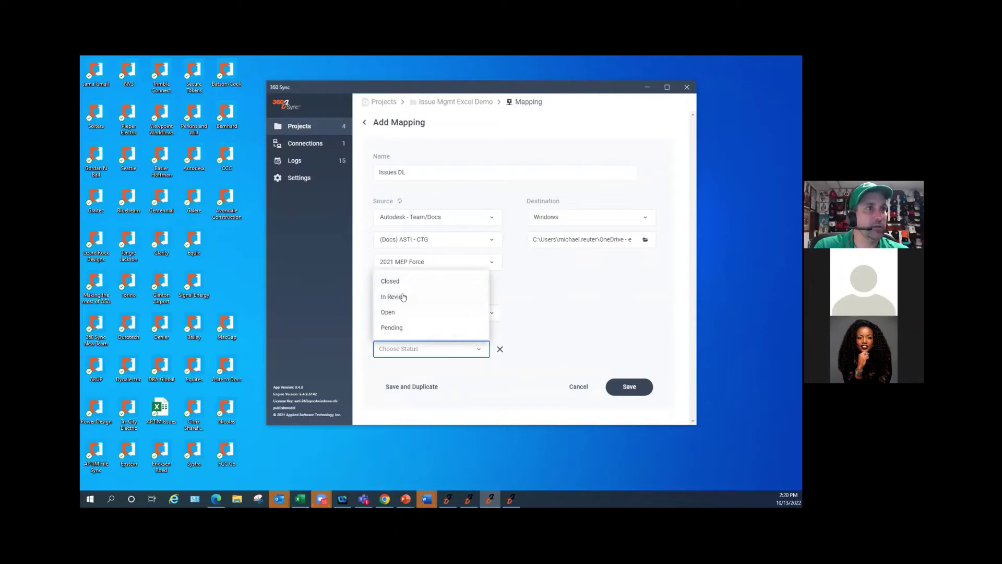
{"action": "left_click", "coordinate": [404, 296]}
{"action": "left_click", "coordinate": [438, 350]}
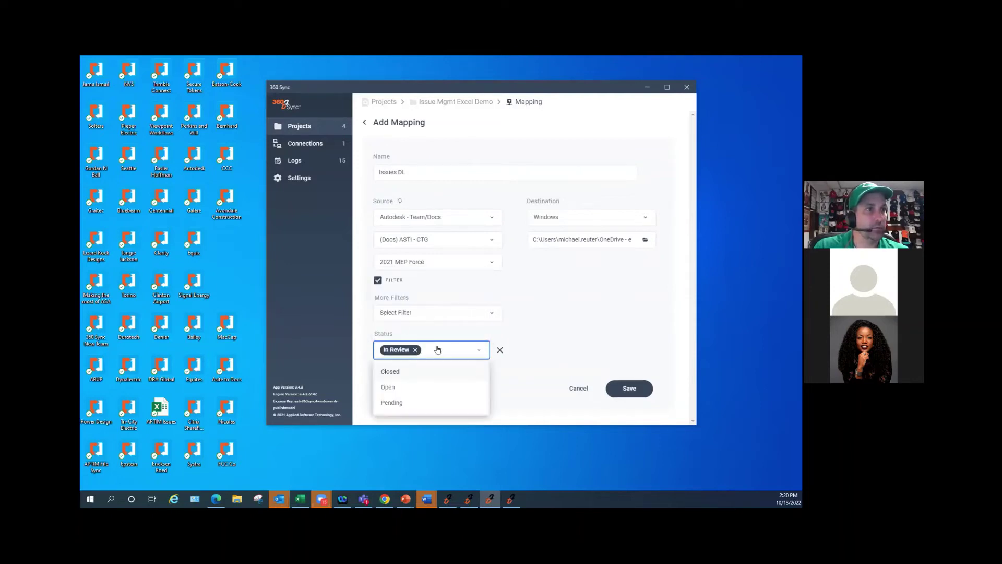
{"action": "left_click", "coordinate": [395, 400]}
{"action": "left_click", "coordinate": [465, 357]}
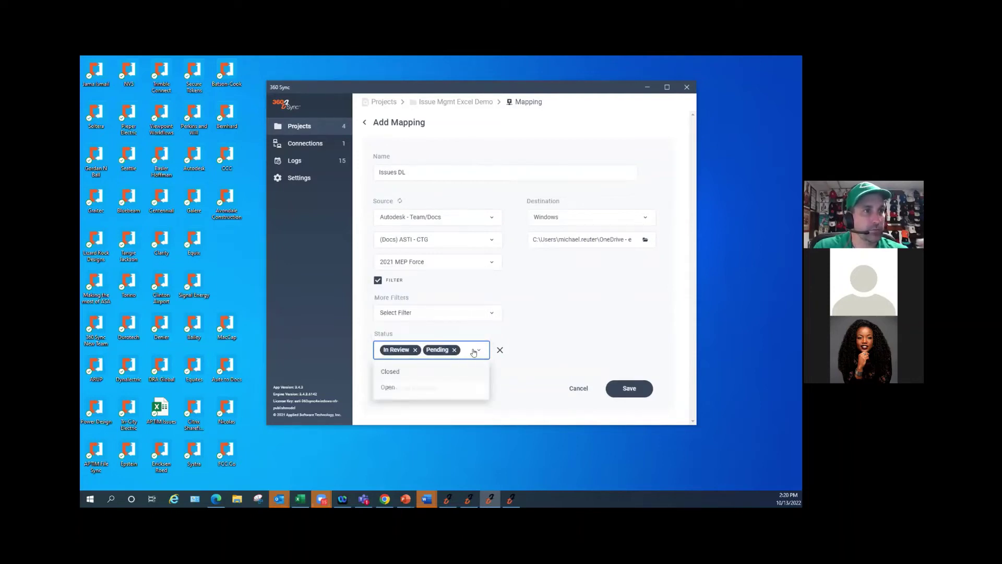
{"action": "left_click", "coordinate": [395, 386]}
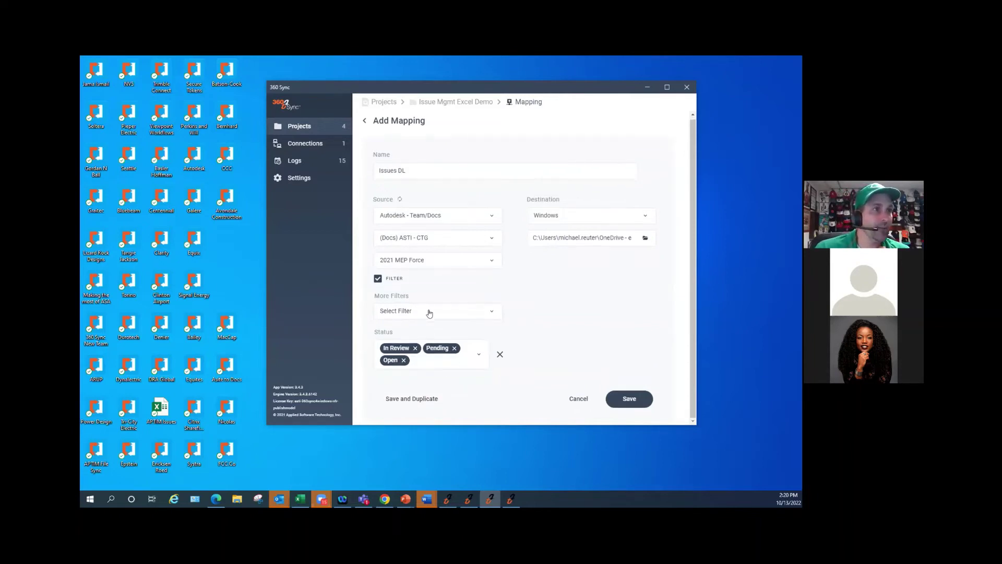
{"action": "left_click", "coordinate": [453, 313]}
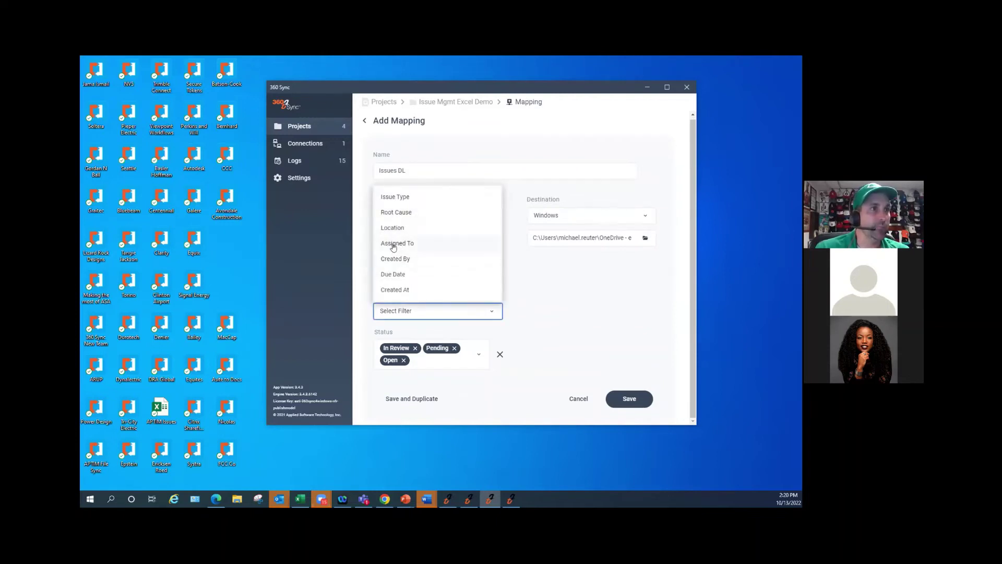
{"action": "left_click", "coordinate": [396, 243]}
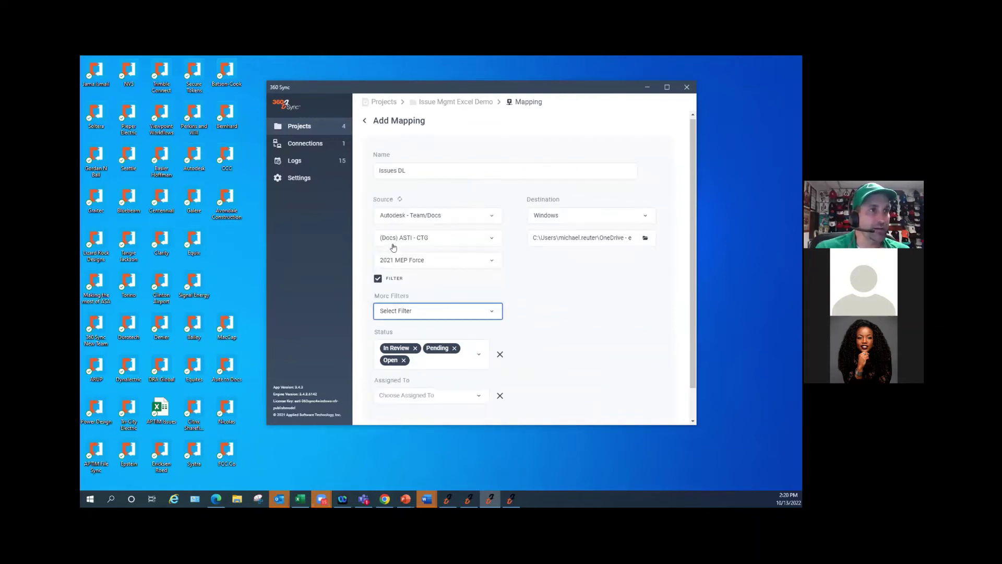
- Add two user accounts to the Assigned To filter after browsing the available roles
{"action": "left_click", "coordinate": [449, 395]}
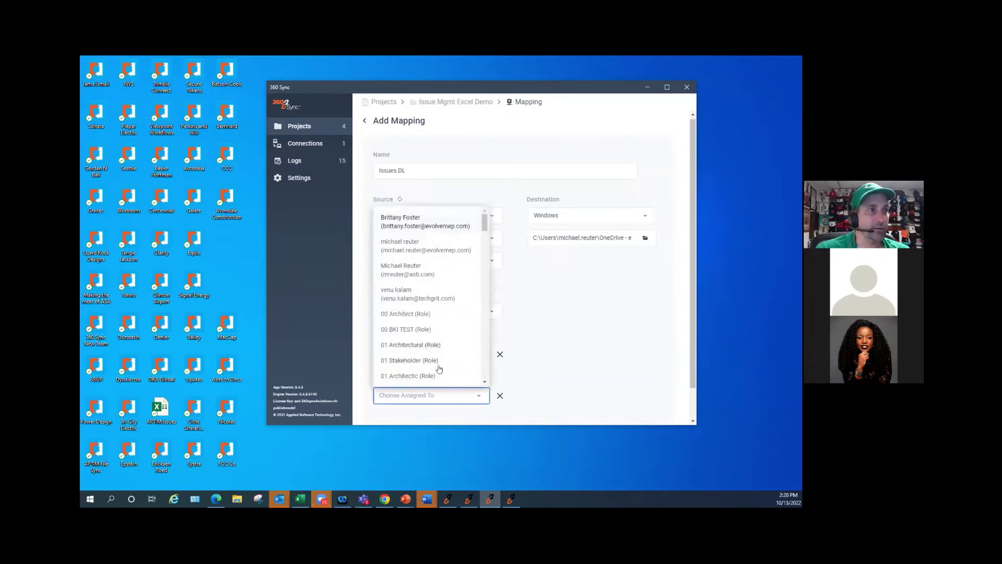
{"action": "left_click", "coordinate": [406, 245]}
{"action": "left_click", "coordinate": [475, 395]}
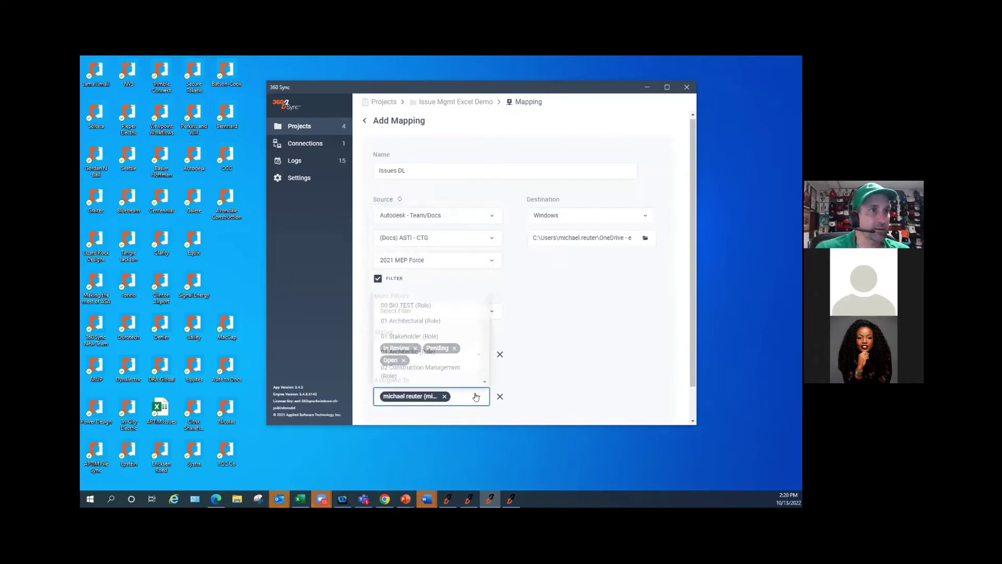
{"action": "left_click", "coordinate": [421, 256]}
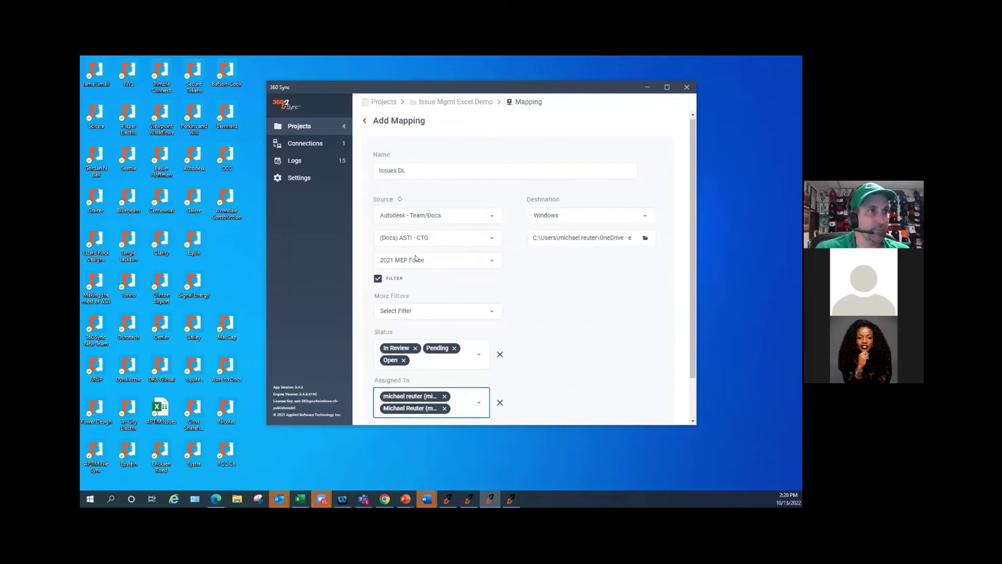
{"action": "left_click", "coordinate": [478, 406]}
{"action": "scroll", "coordinate": [425, 272], "scroll_direction": "down", "scroll_amount": 6}
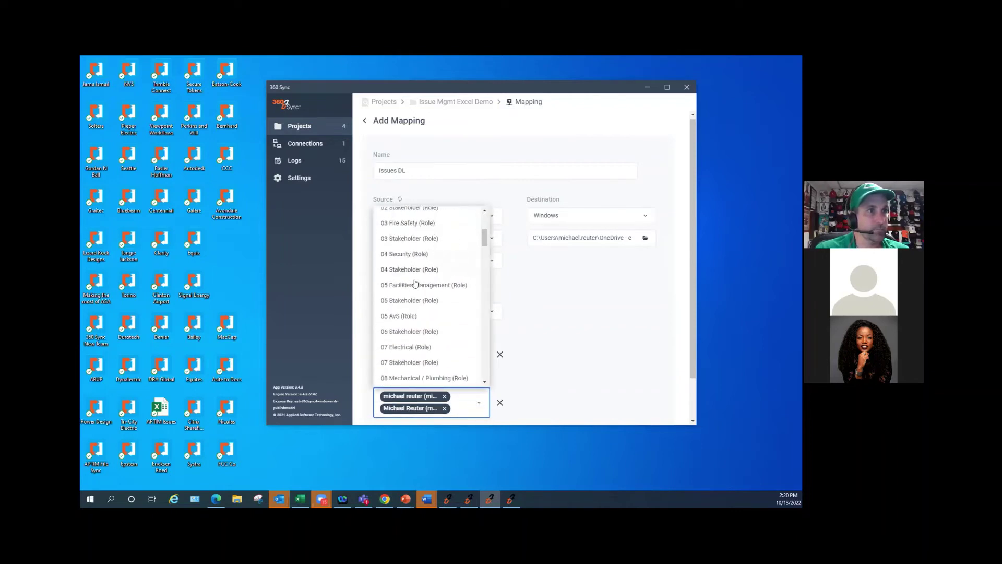
{"action": "scroll", "coordinate": [415, 285], "scroll_direction": "down", "scroll_amount": 8}
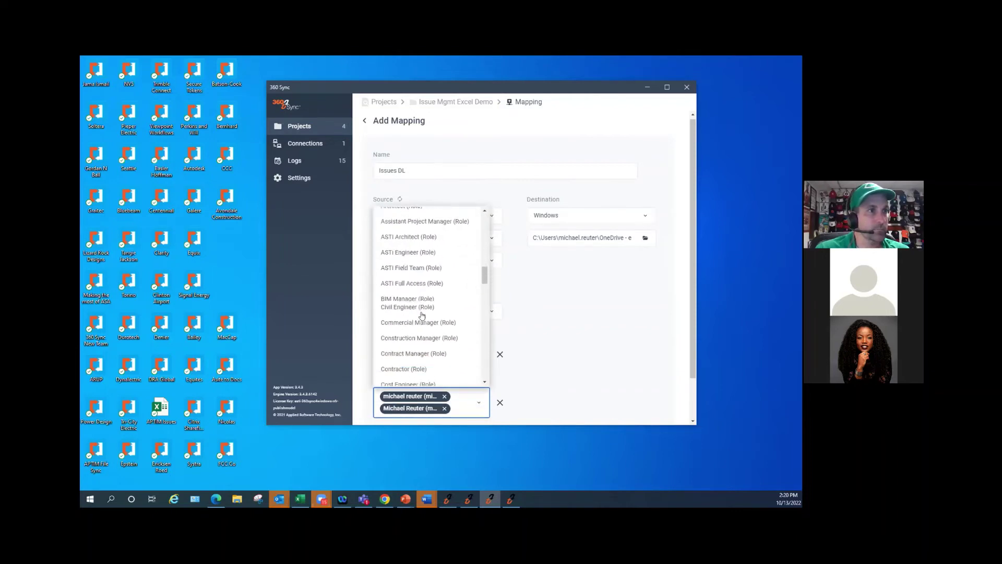
{"action": "scroll", "coordinate": [420, 313], "scroll_direction": "down", "scroll_amount": 8}
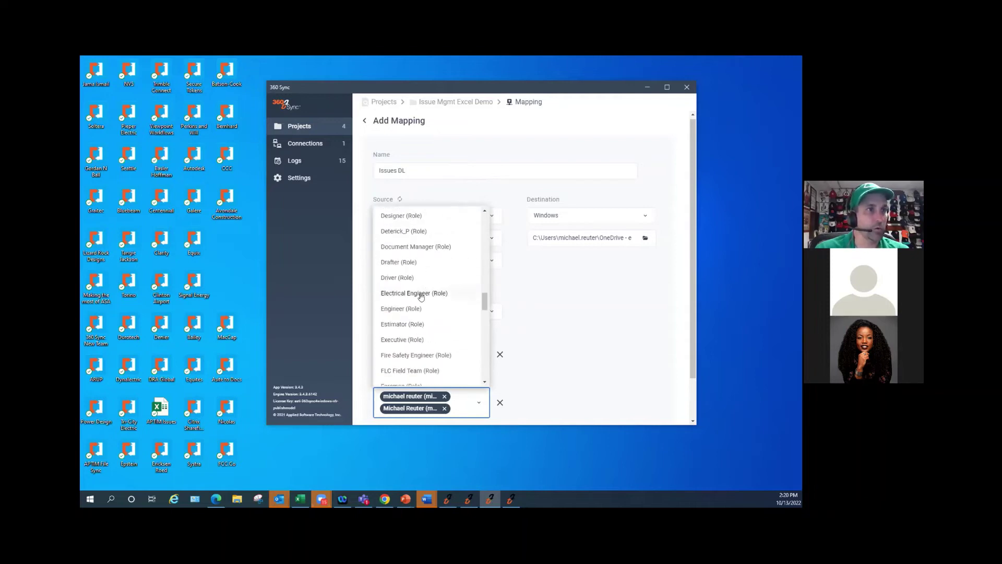
{"action": "scroll", "coordinate": [420, 308], "scroll_direction": "down", "scroll_amount": 10}
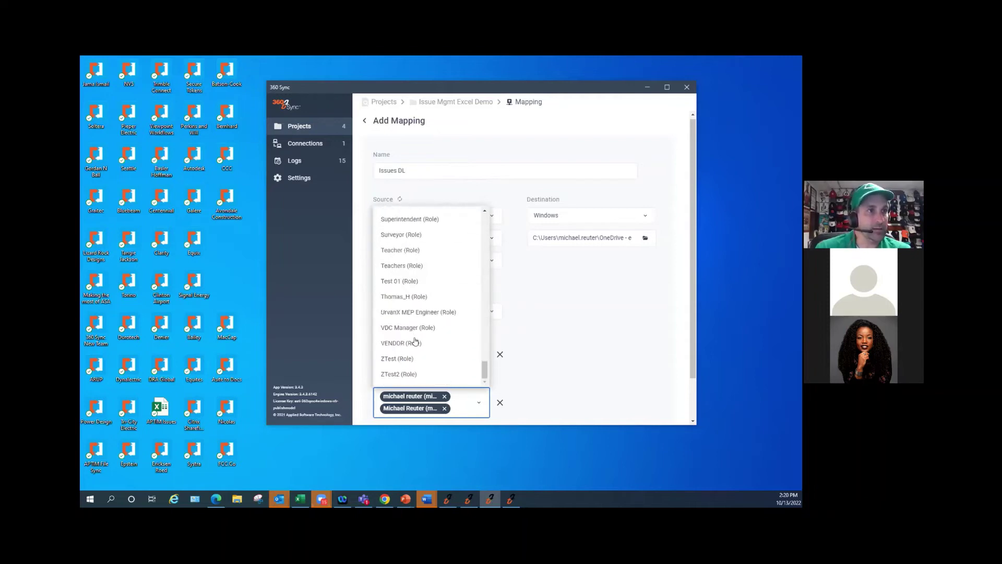
{"action": "scroll", "coordinate": [415, 343], "scroll_direction": "up", "scroll_amount": 20}
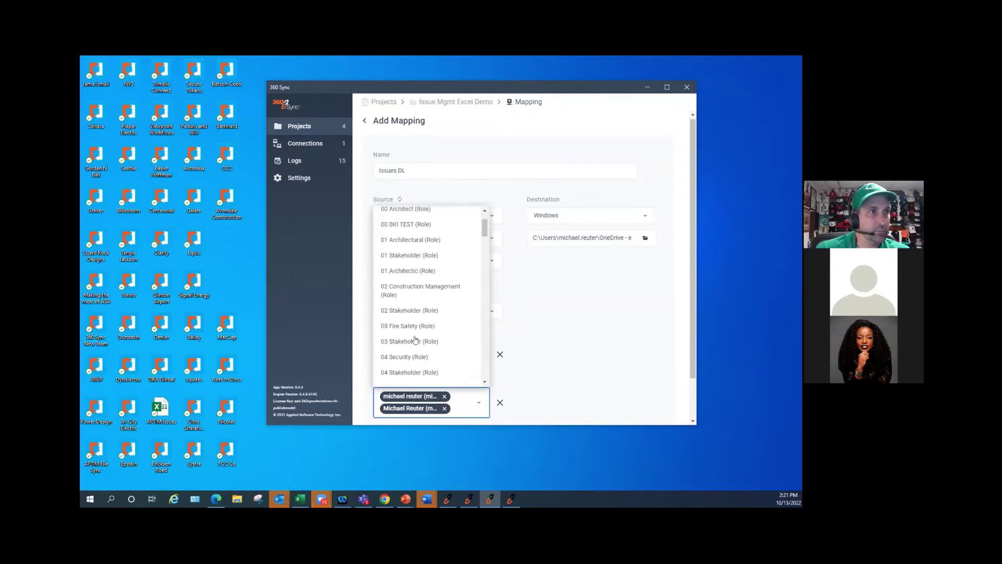
{"action": "left_click", "coordinate": [557, 323]}
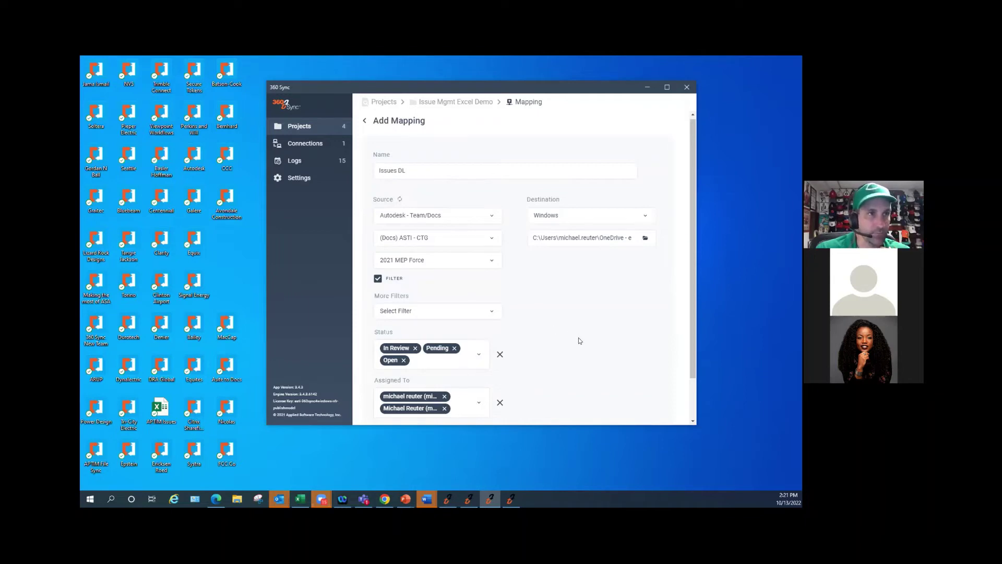
{"action": "scroll", "coordinate": [558, 329], "scroll_direction": "down", "scroll_amount": 2}
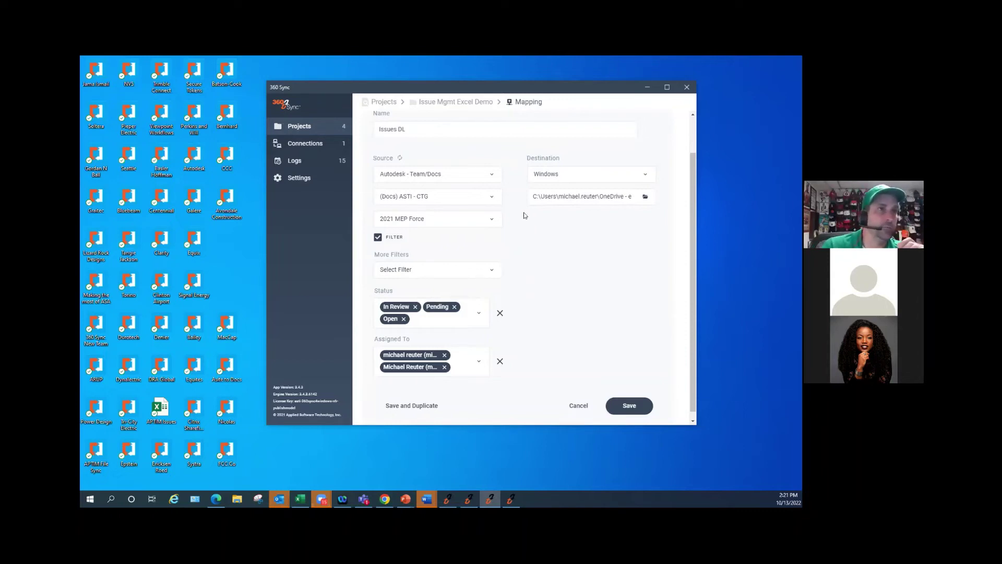
- Save the Issues DL mapping and run its sync
{"action": "left_click", "coordinate": [629, 406]}
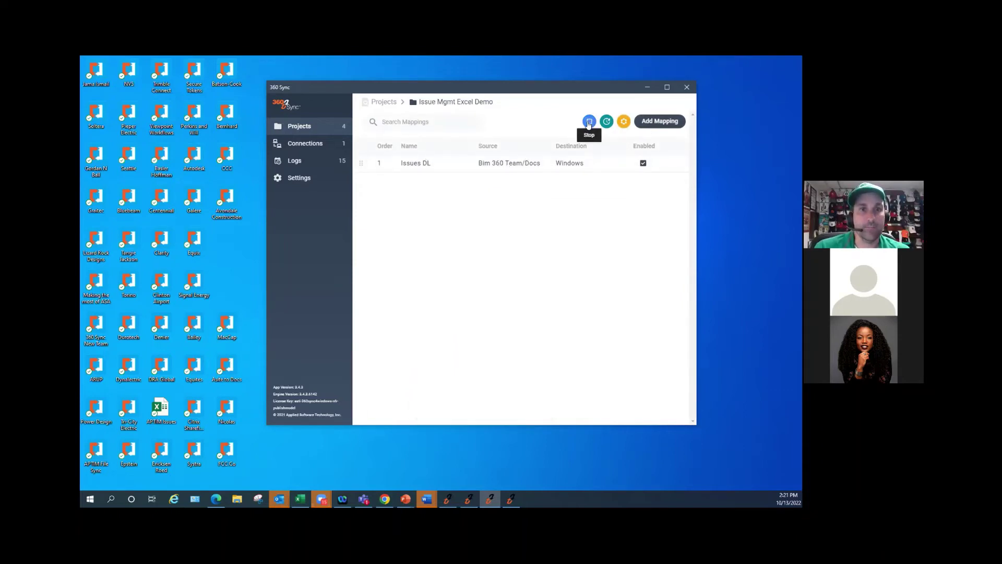
{"action": "left_click", "coordinate": [589, 122]}
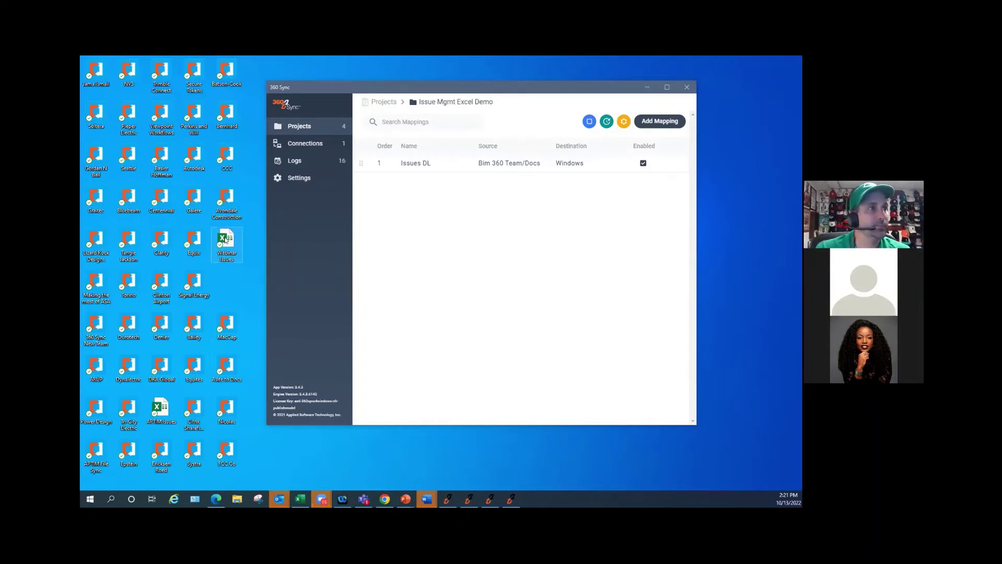
- Open the Webinar Issues workbook, look over dropDownsSource, then display the Issues sheet
{"action": "double_click", "coordinate": [227, 241]}
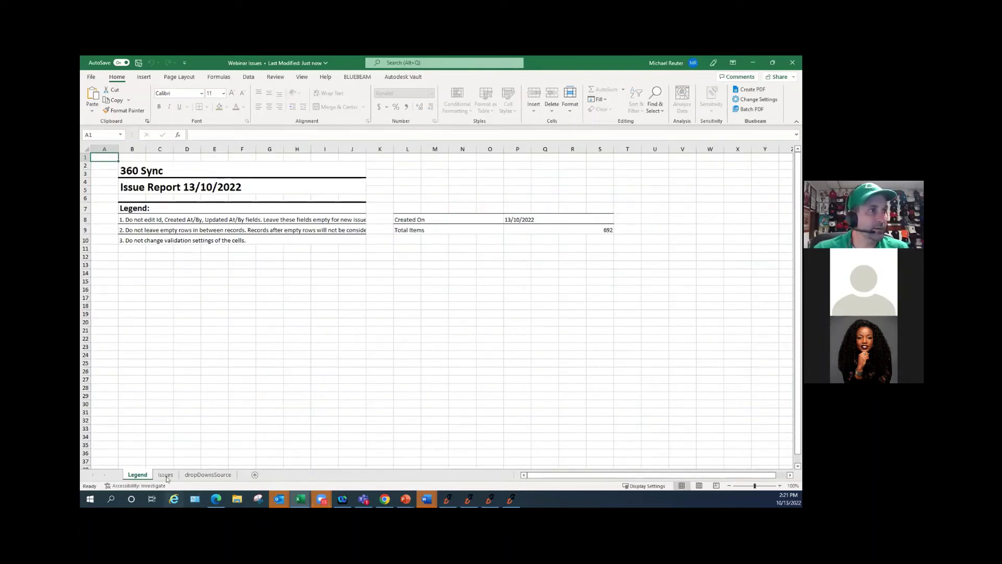
{"action": "left_click", "coordinate": [186, 475]}
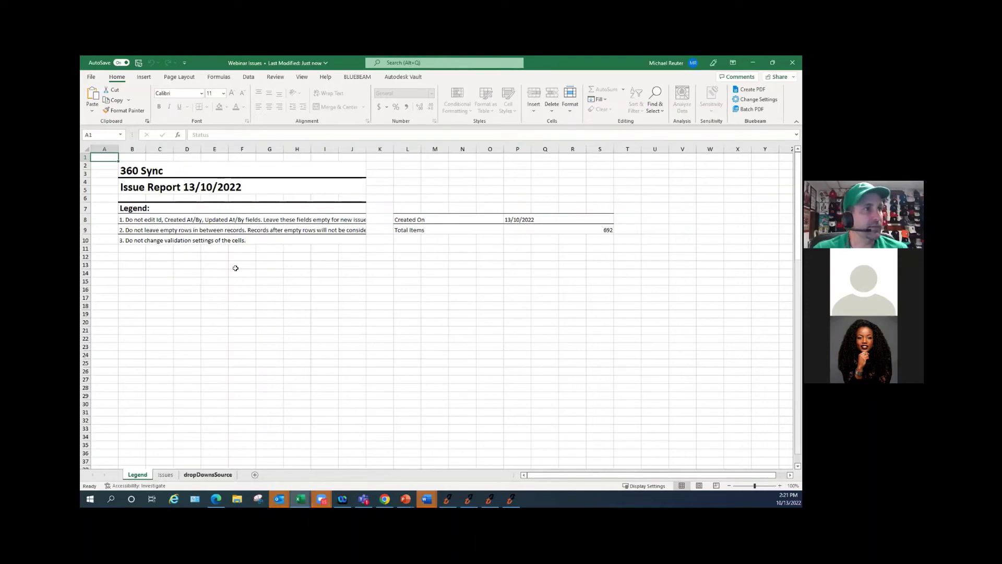
{"action": "scroll", "coordinate": [277, 294], "scroll_direction": "down", "scroll_amount": 2}
{"action": "scroll", "coordinate": [276, 294], "scroll_direction": "up", "scroll_amount": 3}
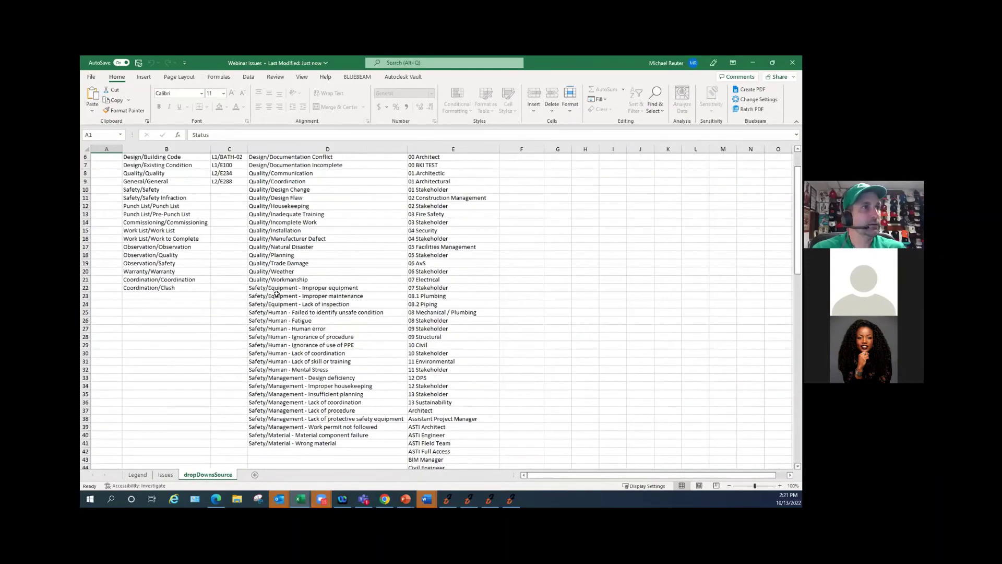
{"action": "scroll", "coordinate": [270, 412], "scroll_direction": "down", "scroll_amount": 1}
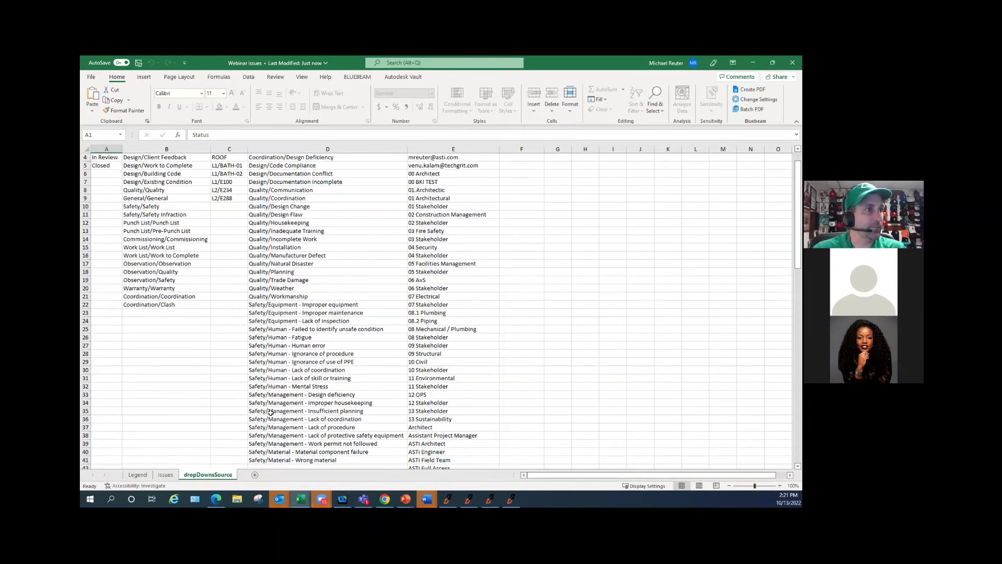
{"action": "left_click", "coordinate": [166, 475]}
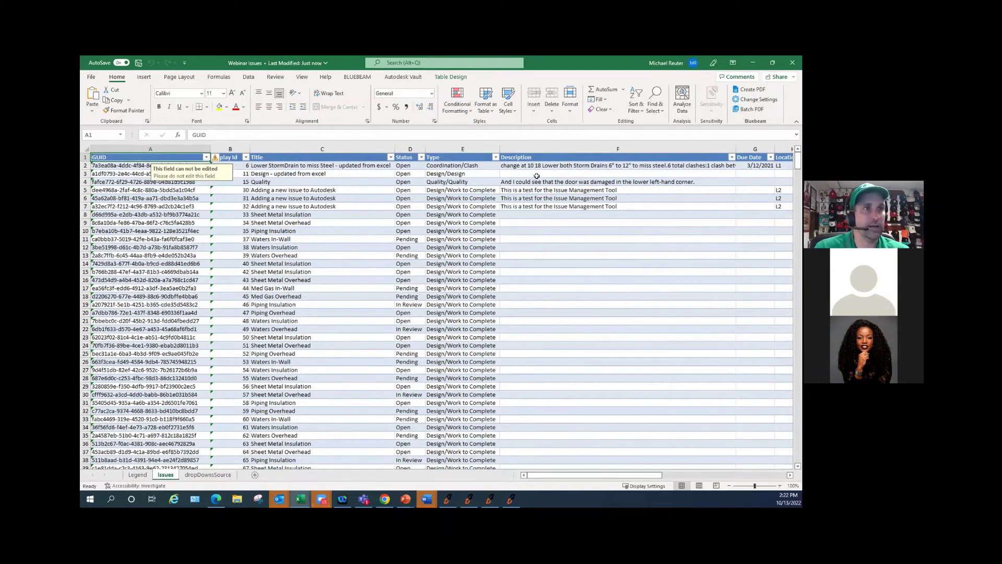
{"action": "scroll", "coordinate": [402, 267], "scroll_direction": "down", "scroll_amount": 5}
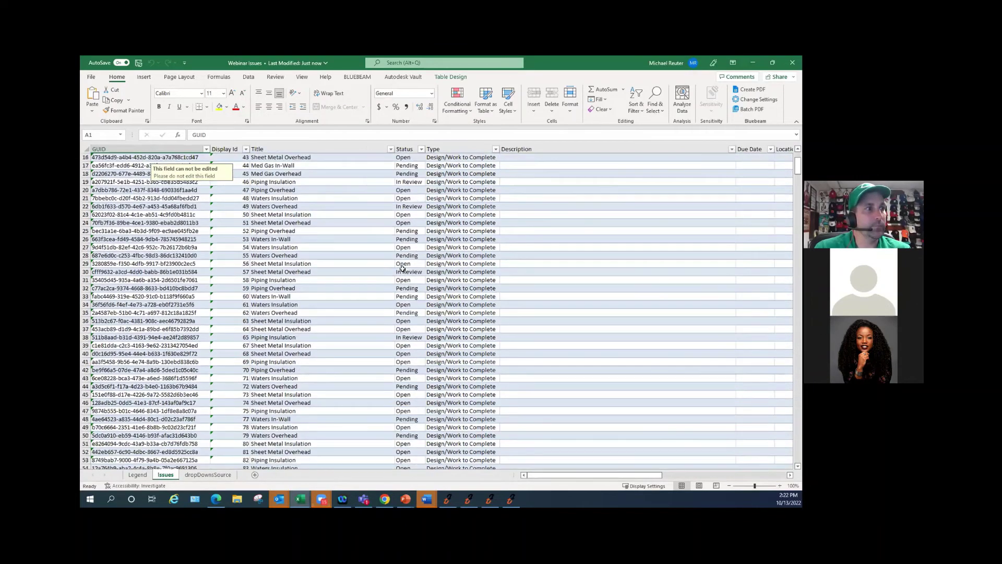
{"action": "scroll", "coordinate": [403, 268], "scroll_direction": "down", "scroll_amount": 20}
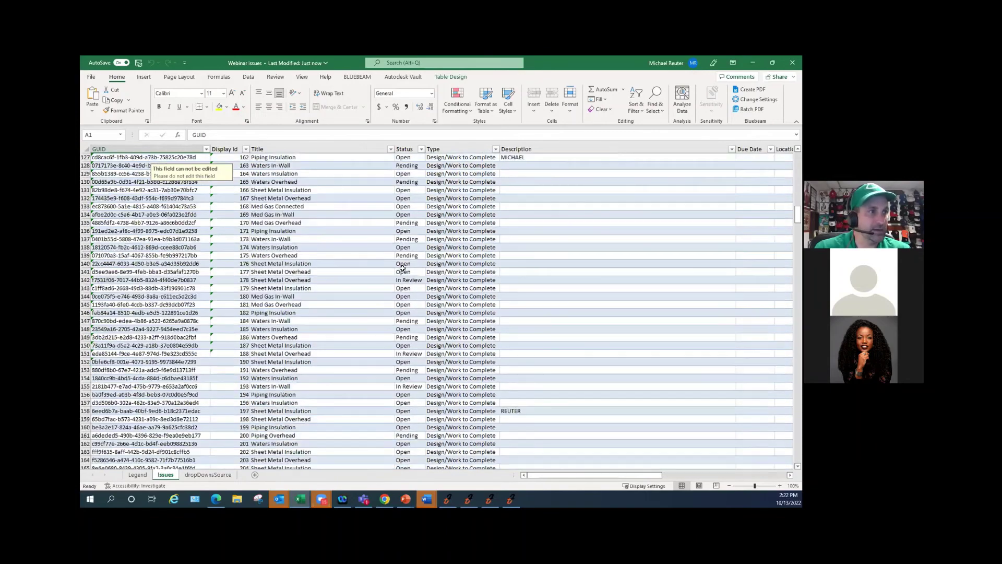
{"action": "scroll", "coordinate": [402, 268], "scroll_direction": "down", "scroll_amount": 20}
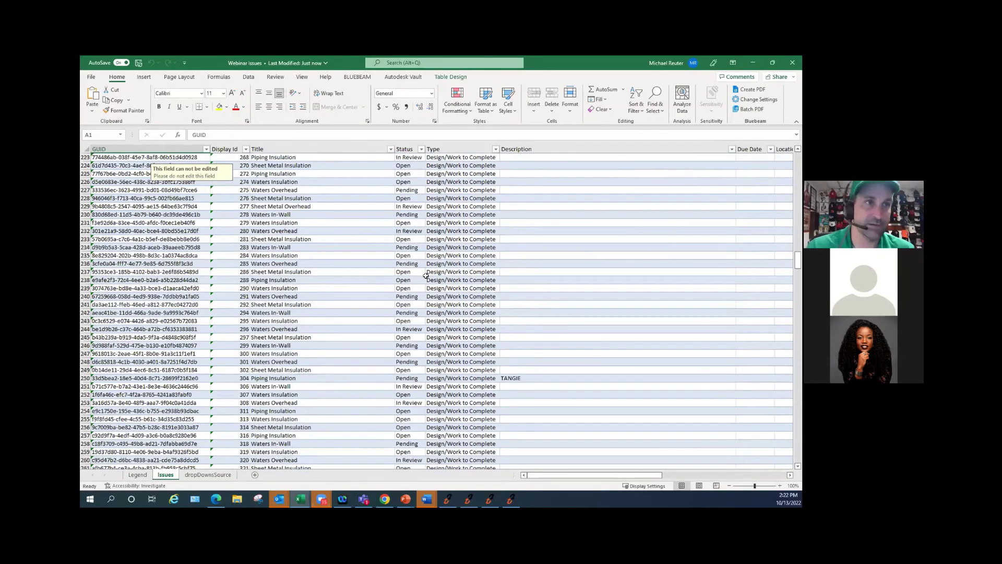
{"action": "scroll", "coordinate": [426, 275], "scroll_direction": "down", "scroll_amount": 14}
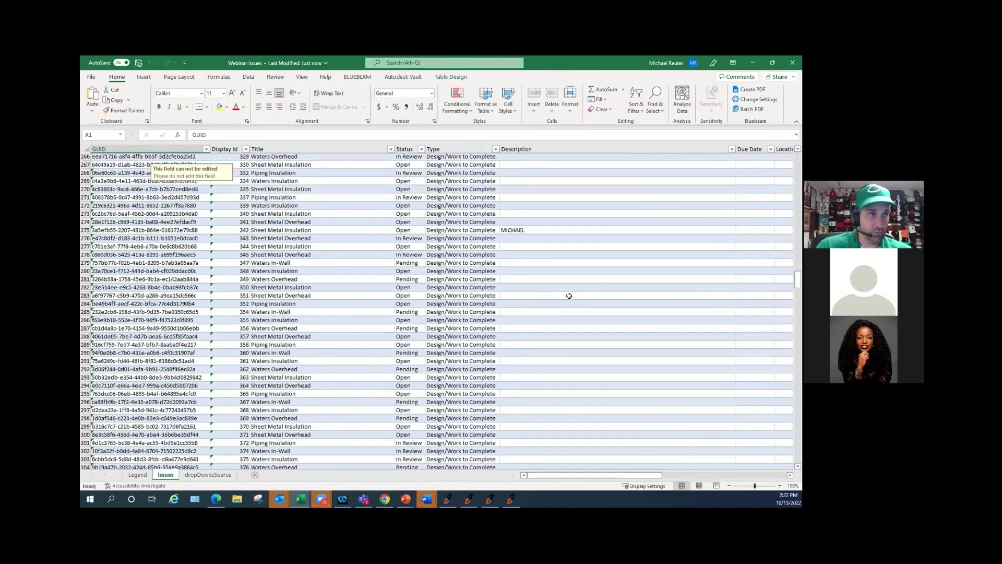
{"action": "scroll", "coordinate": [569, 295], "scroll_direction": "up", "scroll_amount": 20}
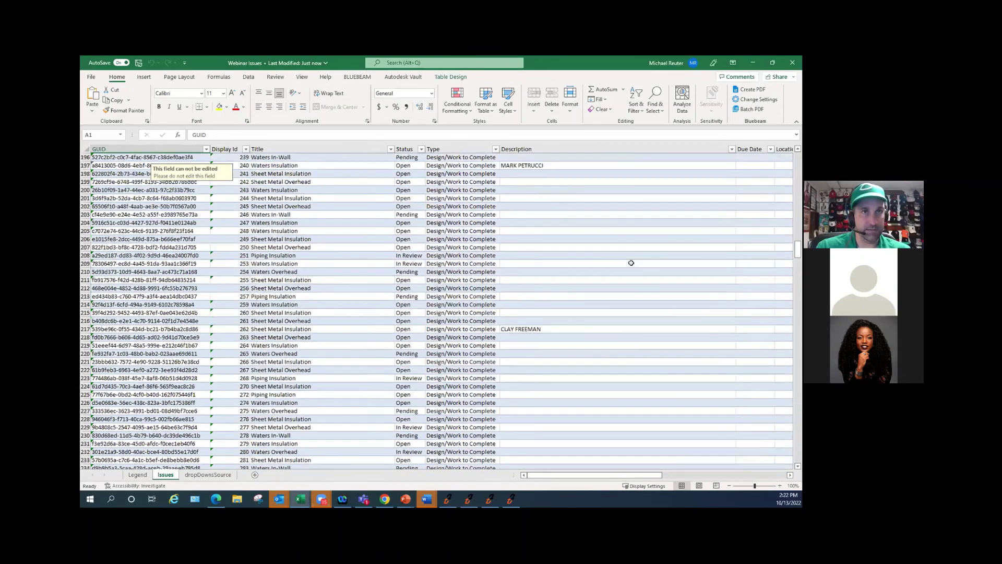
{"action": "scroll", "coordinate": [631, 263], "scroll_direction": "up", "scroll_amount": 20}
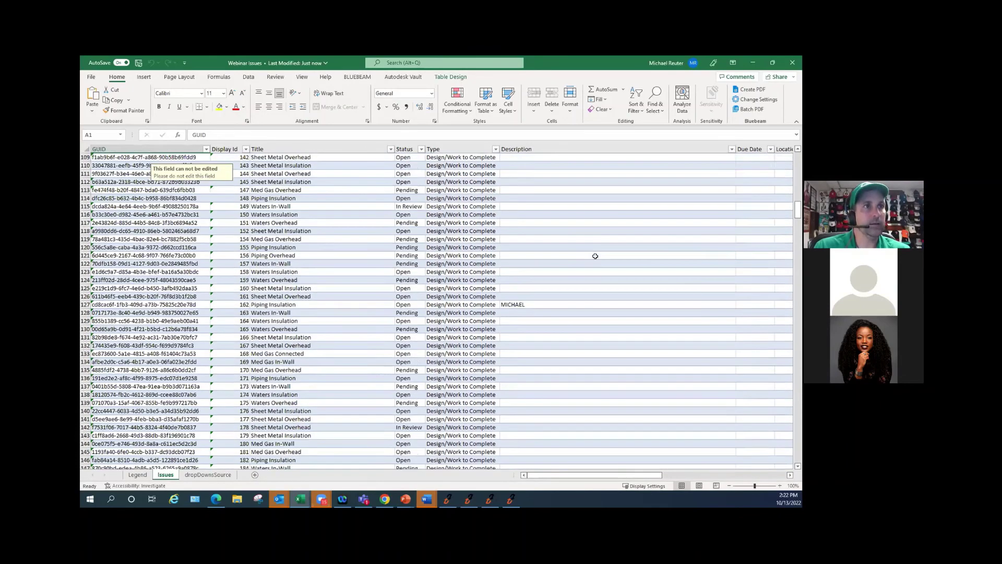
{"action": "scroll", "coordinate": [595, 256], "scroll_direction": "up", "scroll_amount": 12}
- Discard a test entry, then type a person's first name in capitals into Description cell F90
{"action": "left_click", "coordinate": [518, 319]}
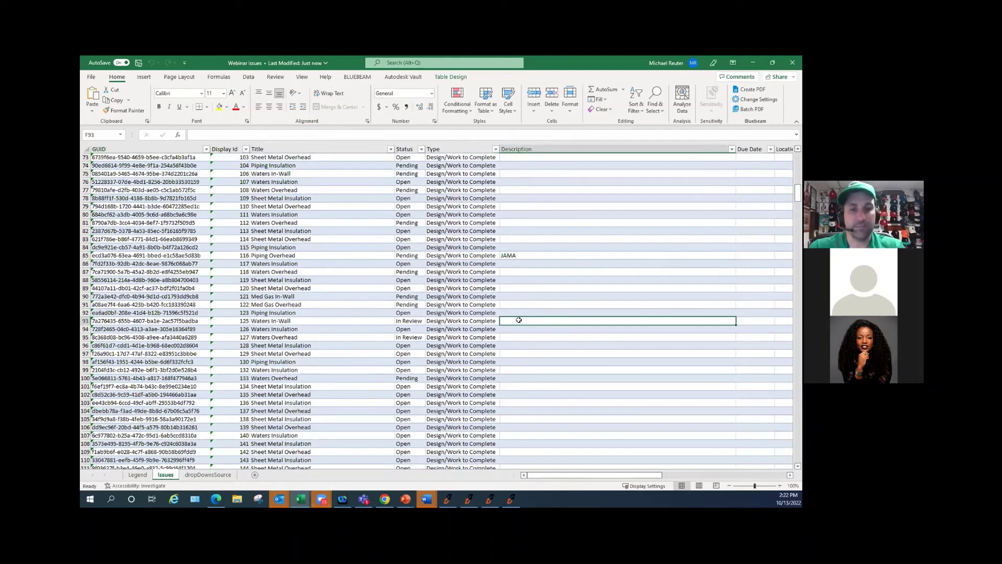
{"action": "type", "text": "Testing"}
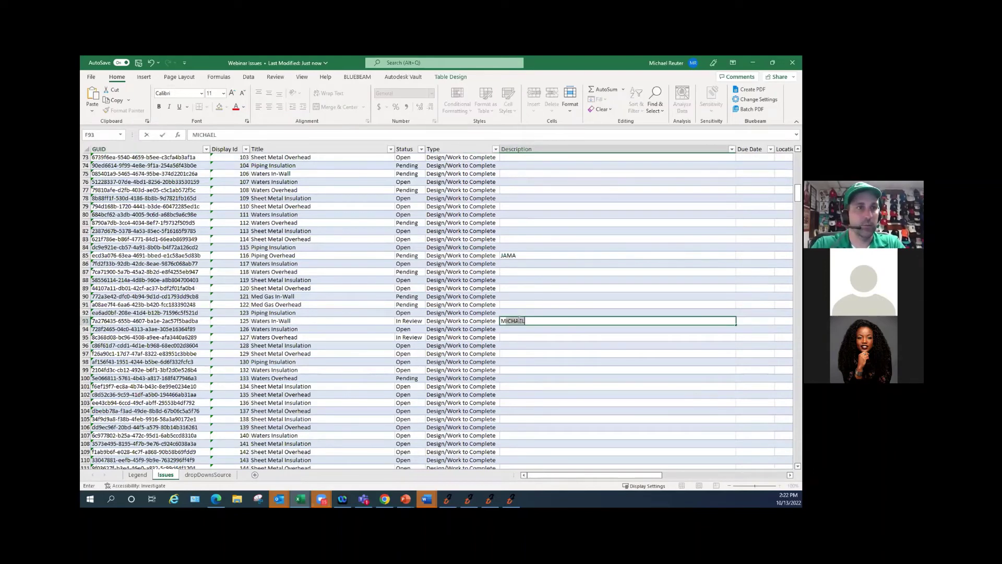
{"action": "key", "text": "BackSpace"}
{"action": "key", "text": "BackSpace"}
{"action": "key", "text": "BackSpace"}
{"action": "key", "text": "BackSpace"}
{"action": "key", "text": "BackSpace"}
{"action": "key", "text": "BackSpace"}
{"action": "key", "text": "BackSpace"}
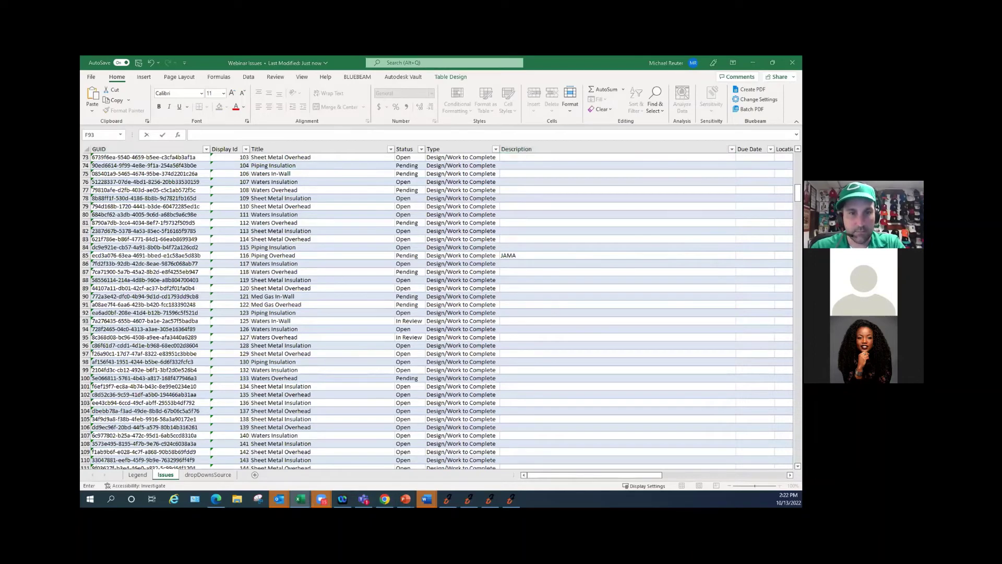
{"action": "left_click", "coordinate": [509, 295]}
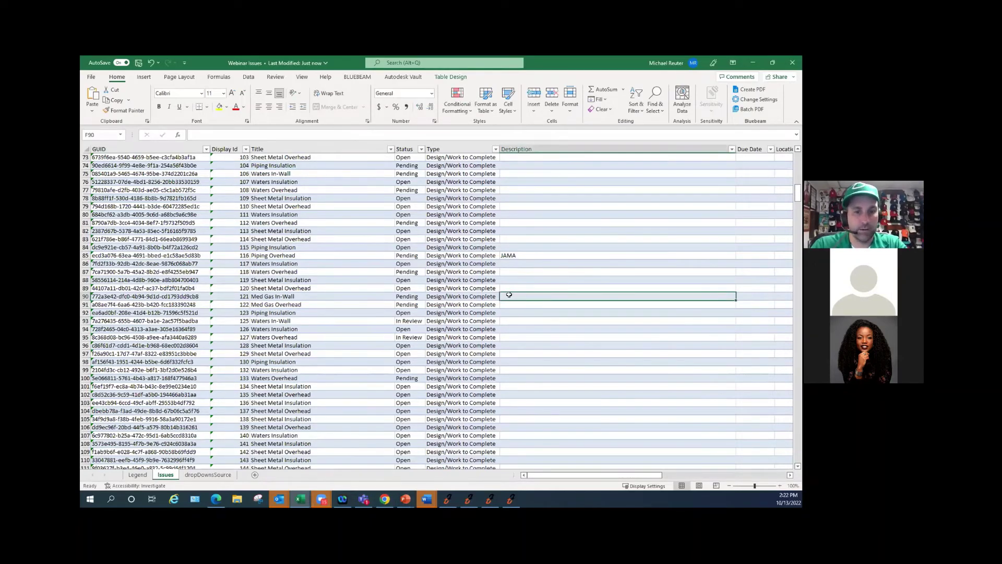
{"action": "type", "text": "Br"}
{"action": "key", "text": "BackSpace"}
{"action": "type", "text": "R"}
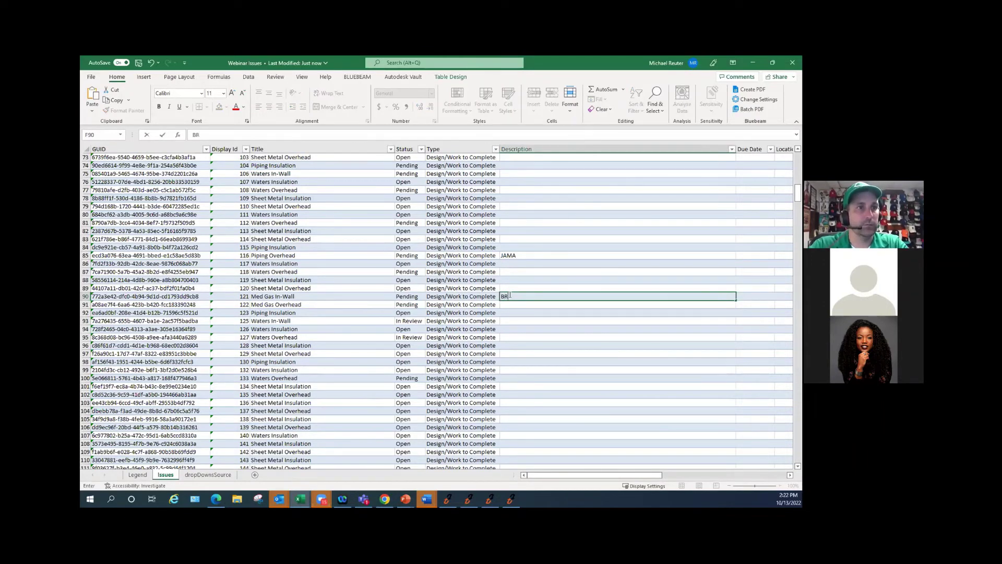
{"action": "type", "text": "IAN"}
{"action": "key", "text": "Return"}
- Type people's first names into Description cells F94, F98, F102 and F106
{"action": "key", "text": "Down"}
{"action": "key", "text": "Down"}
{"action": "key", "text": "Down"}
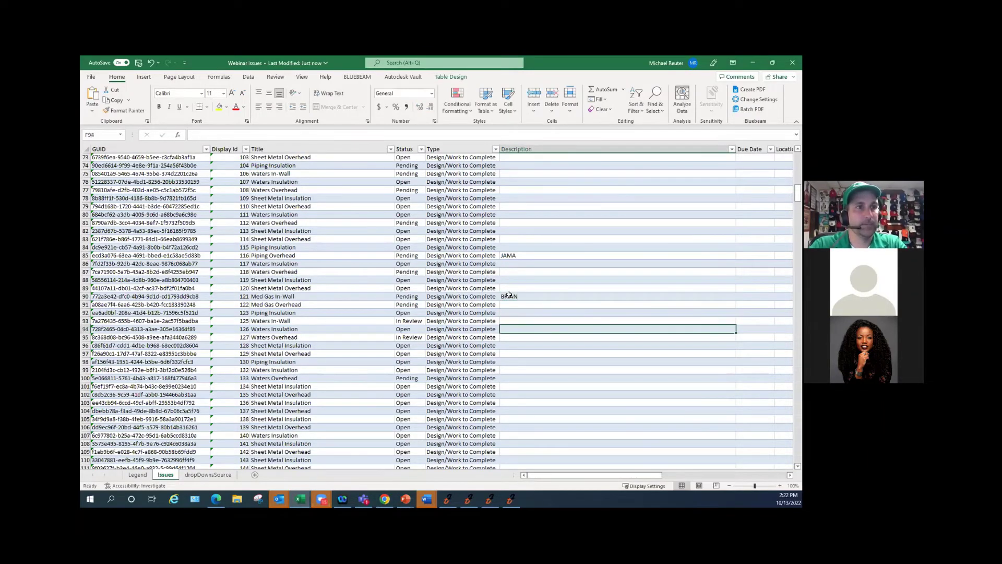
{"action": "type", "text": "RAQU"}
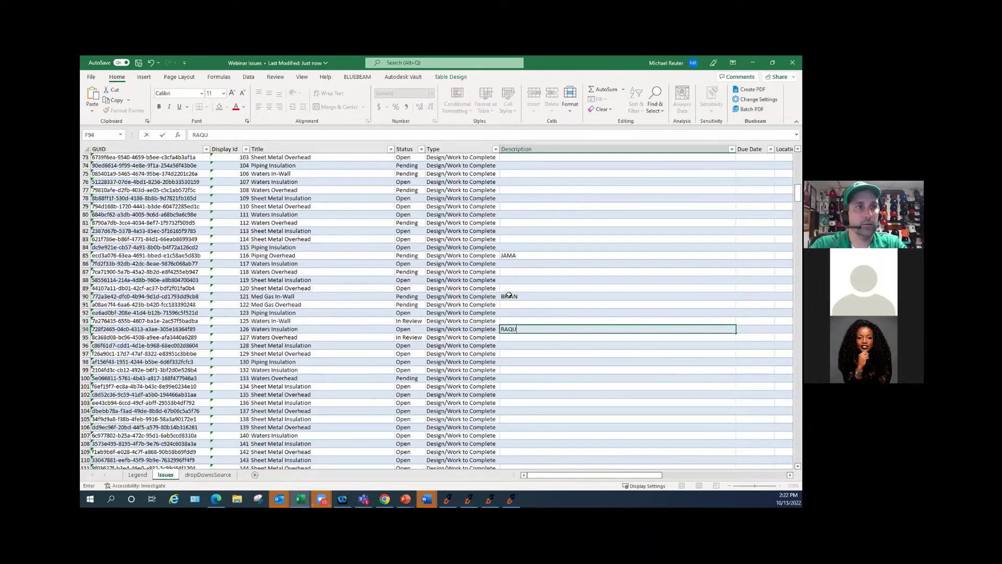
{"action": "type", "text": "EL"}
{"action": "key", "text": "Return"}
{"action": "key", "text": "Down"}
{"action": "key", "text": "Down"}
{"action": "key", "text": "Down"}
{"action": "type", "text": "MAR"}
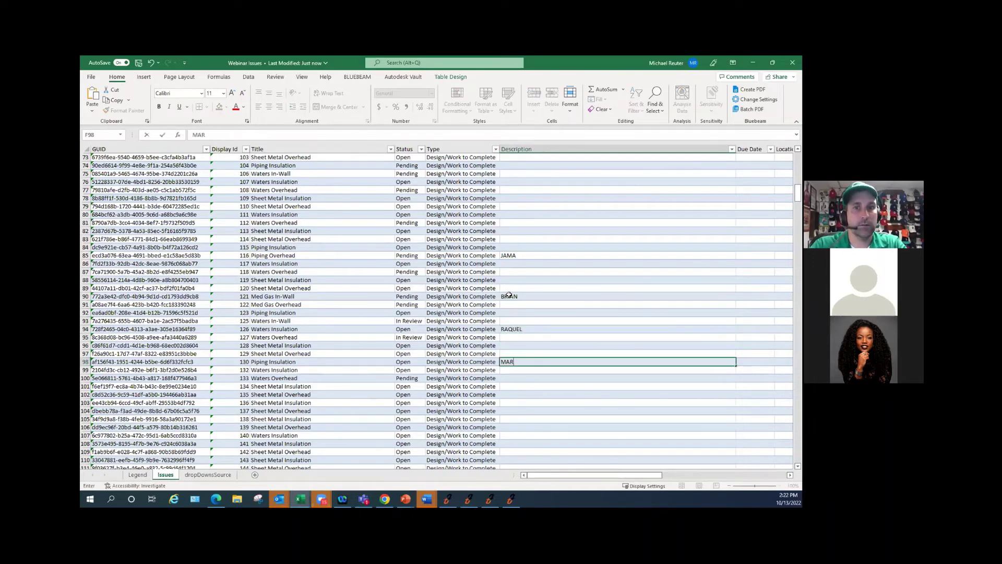
{"action": "type", "text": "INA"}
{"action": "key", "text": "Return"}
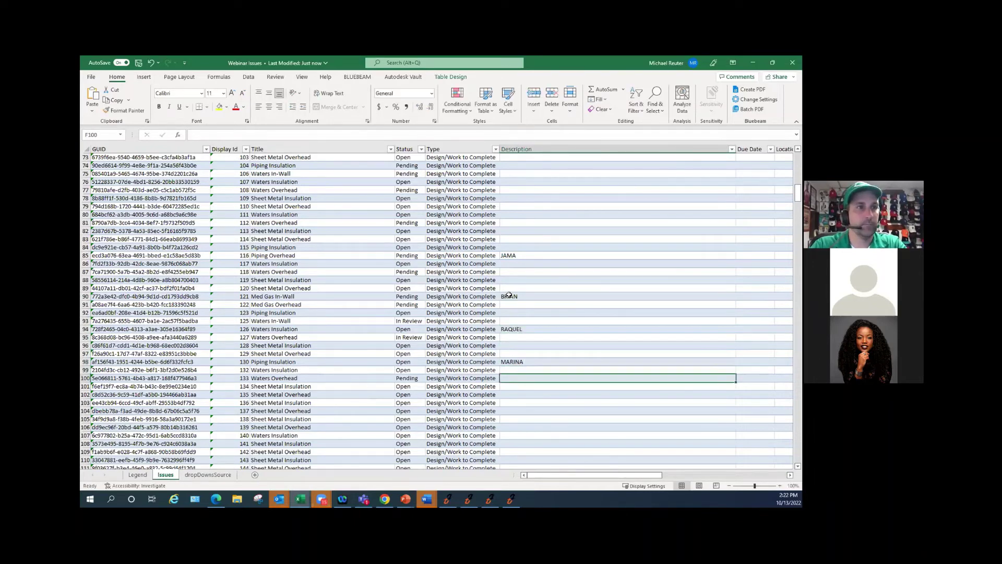
{"action": "key", "text": "Down"}
{"action": "key", "text": "Down"}
{"action": "key", "text": "Down"}
{"action": "type", "text": "TANGIE"}
{"action": "key", "text": "Return"}
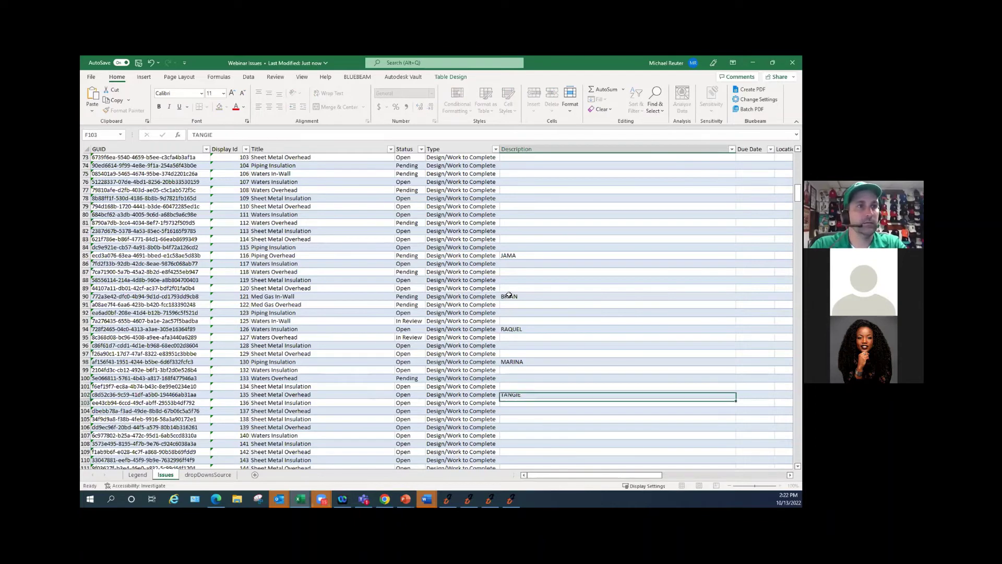
{"action": "key", "text": "Down"}
{"action": "key", "text": "Down"}
{"action": "key", "text": "Down"}
{"action": "type", "text": "ME"}
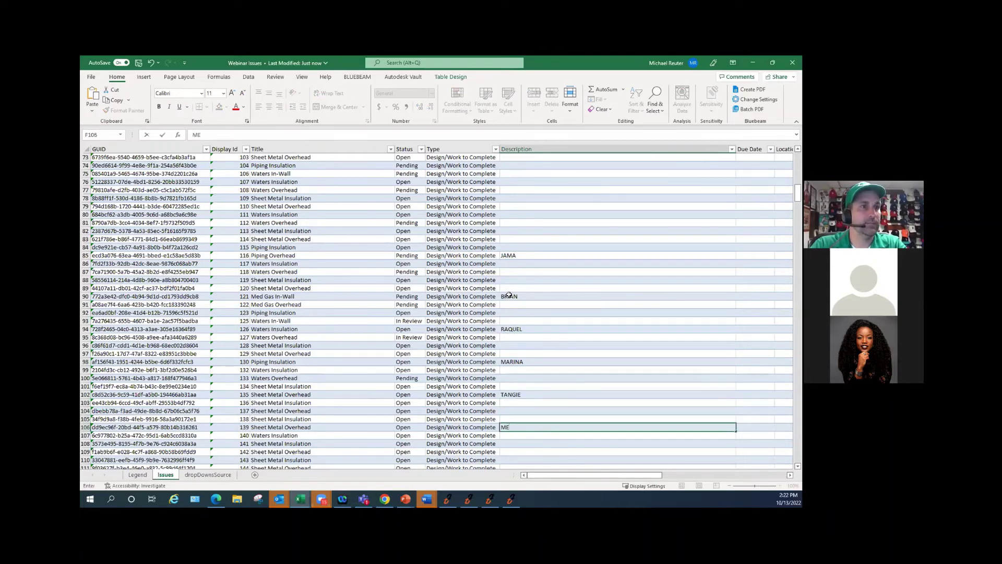
{"action": "type", "text": "ICHAEL"}
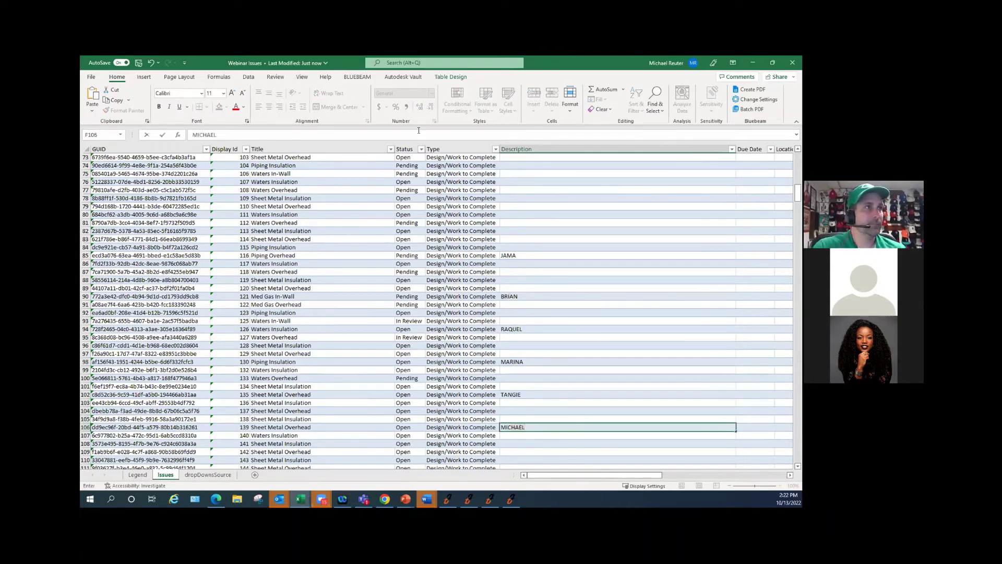
{"action": "left_click", "coordinate": [138, 63]}
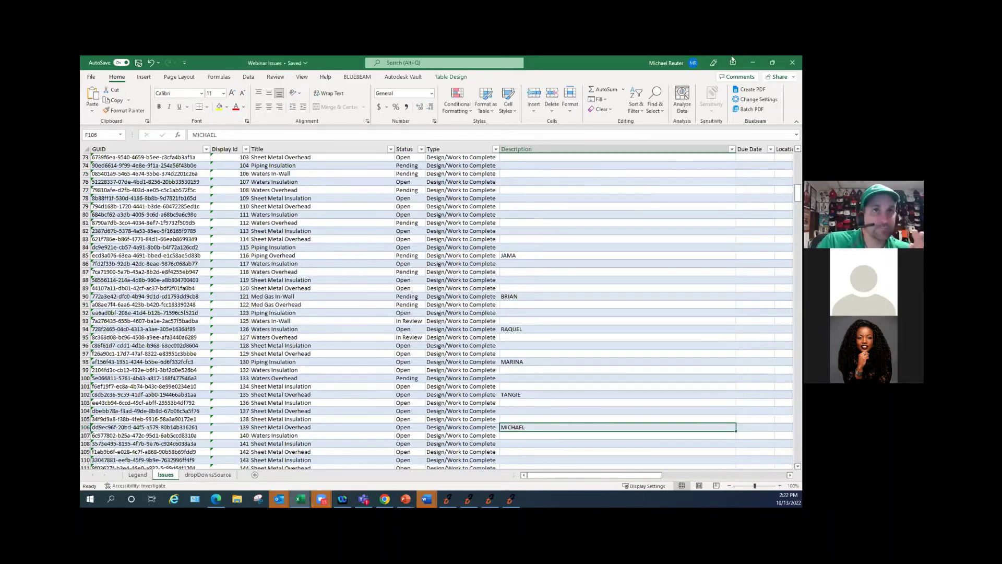
- Minimize the Webinar Issues and Defense-PIRATES workbooks to reveal the Issue Mgmt Excel Demo project
{"action": "left_click", "coordinate": [753, 61]}
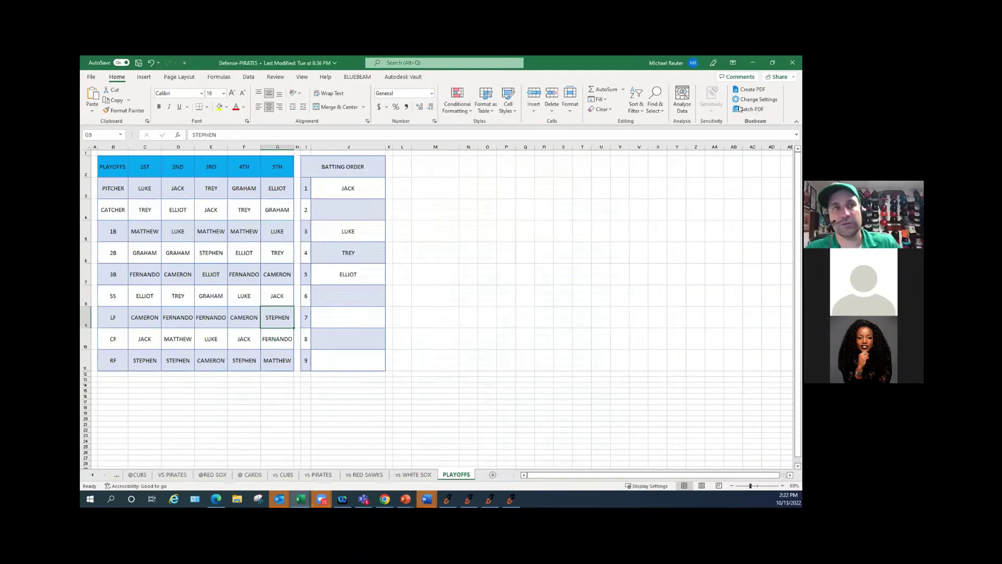
{"action": "left_click", "coordinate": [753, 62]}
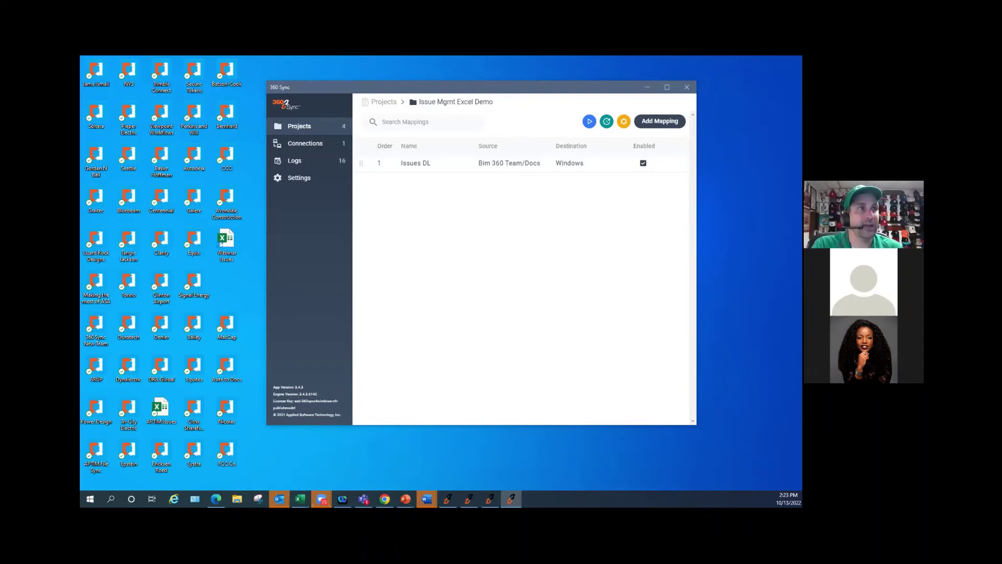
- In the other 360 Sync window, open the Plangrid Test project's sync log
{"action": "key", "text": "alt+Tab"}
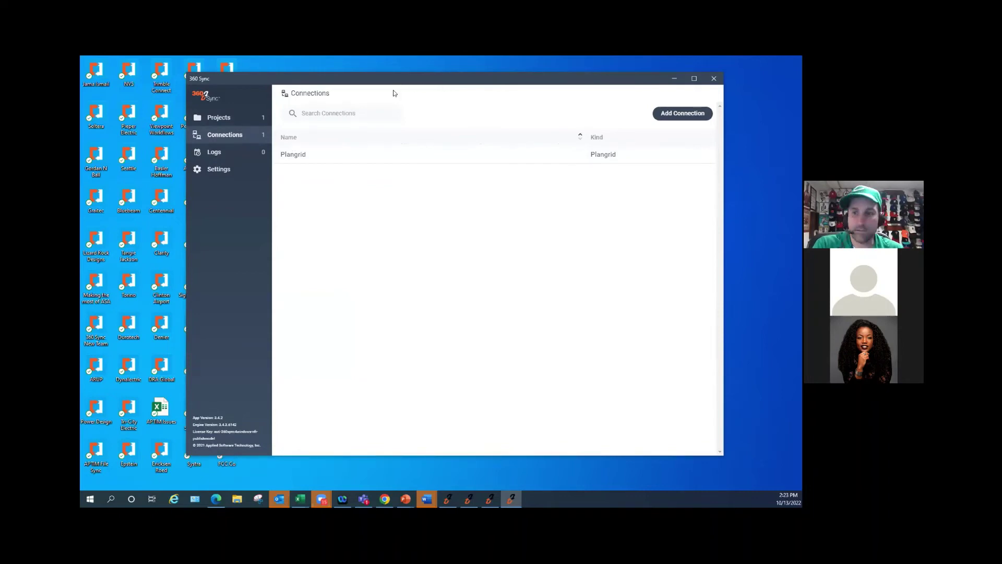
{"action": "left_click", "coordinate": [224, 132]}
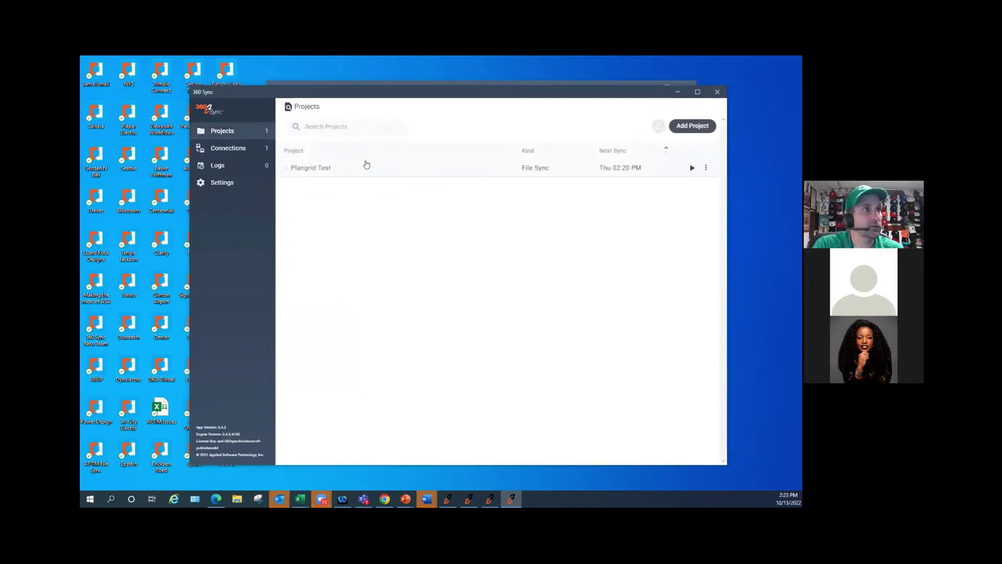
{"action": "left_click", "coordinate": [363, 170]}
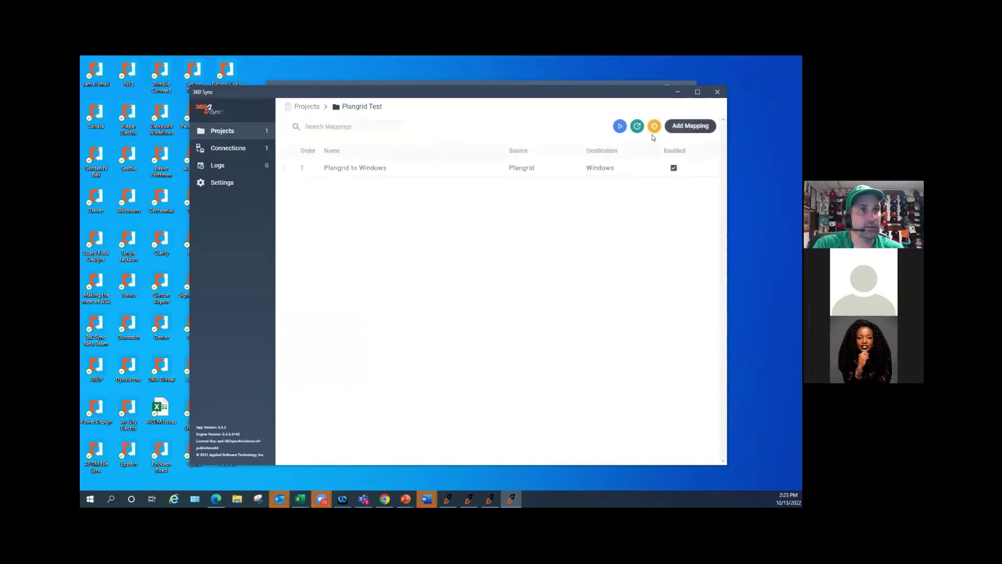
{"action": "left_click", "coordinate": [219, 168]}
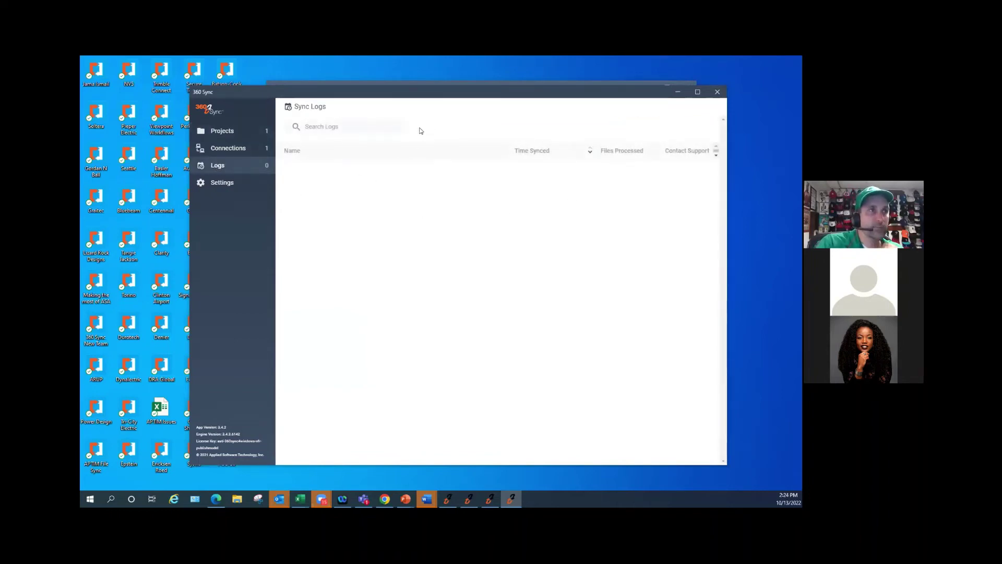
{"action": "left_click_drag", "start_coordinate": [407, 94], "coordinate": [387, 86]}
- Review the log file, then expand Plangrid to Windows > Approved Submittals to see PDFs marked Success
{"action": "left_click", "coordinate": [299, 163]}
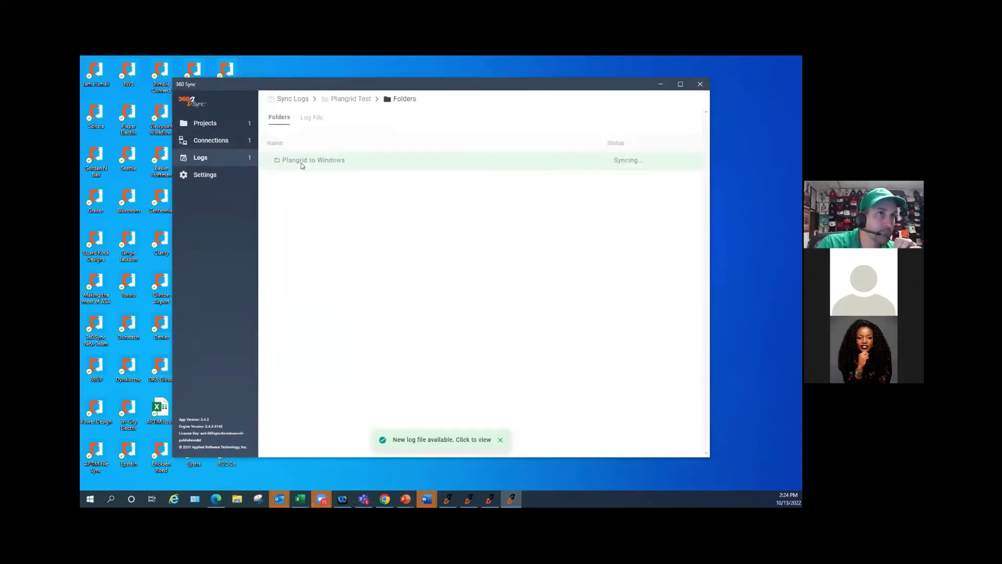
{"action": "left_click", "coordinate": [310, 116]}
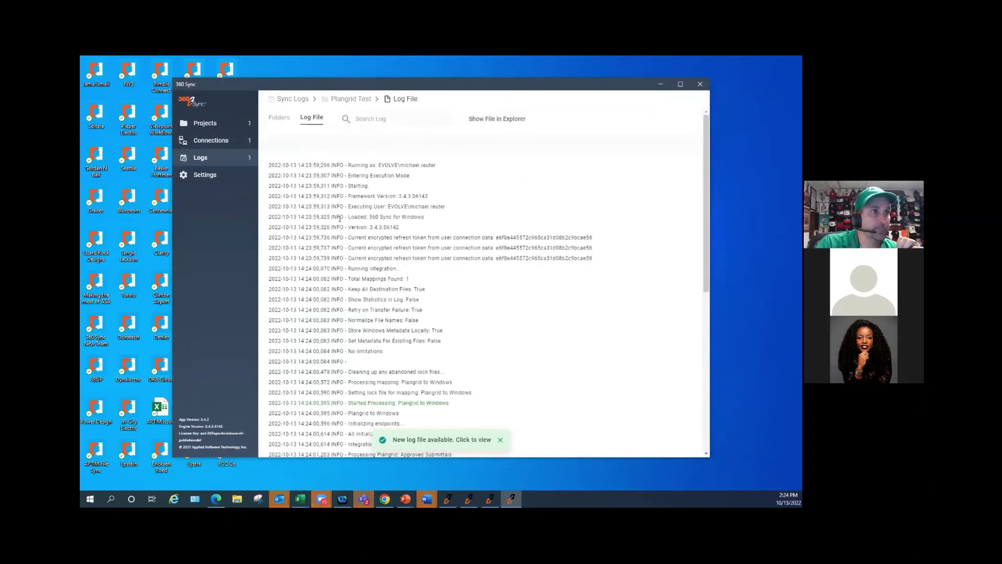
{"action": "scroll", "coordinate": [341, 220], "scroll_direction": "up", "scroll_amount": 10}
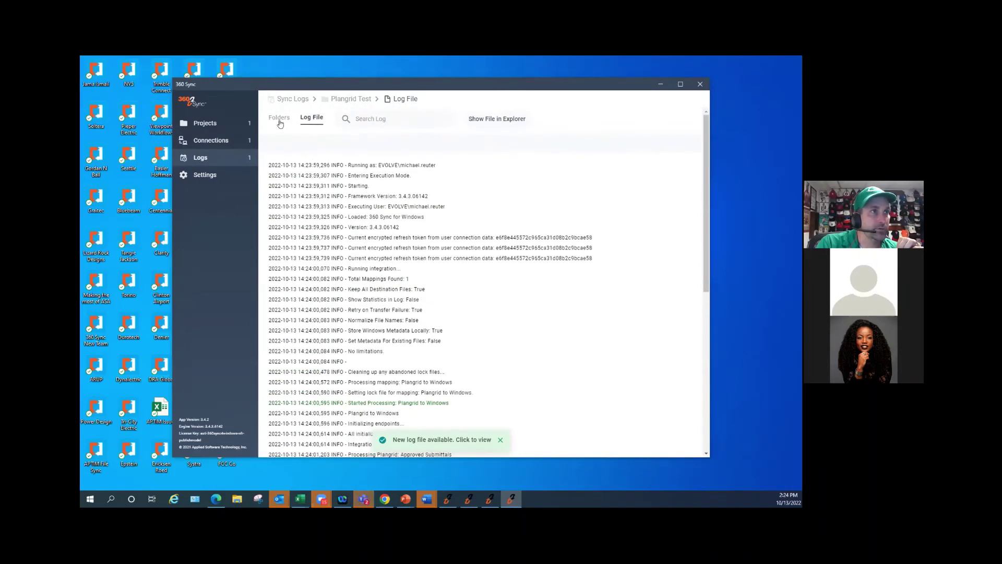
{"action": "left_click", "coordinate": [280, 117]}
{"action": "left_click", "coordinate": [268, 159]}
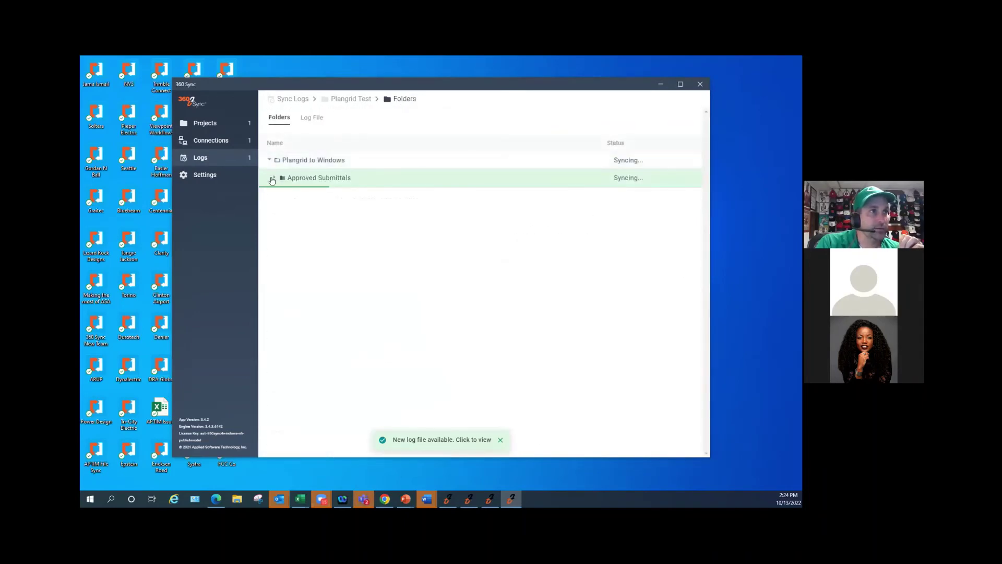
{"action": "left_click", "coordinate": [275, 177]}
{"action": "scroll", "coordinate": [332, 254], "scroll_direction": "down", "scroll_amount": 2}
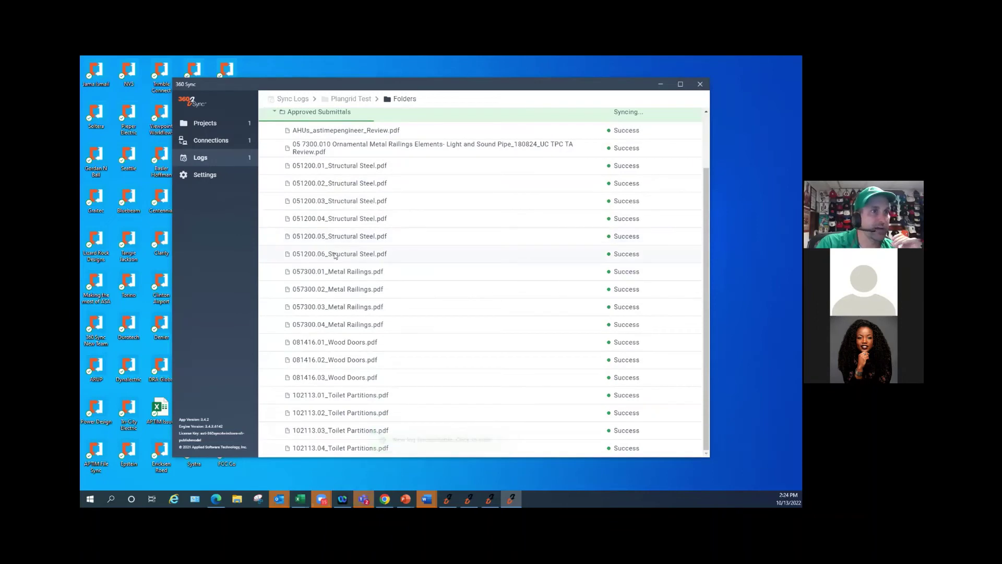
{"action": "scroll", "coordinate": [343, 264], "scroll_direction": "up", "scroll_amount": 2}
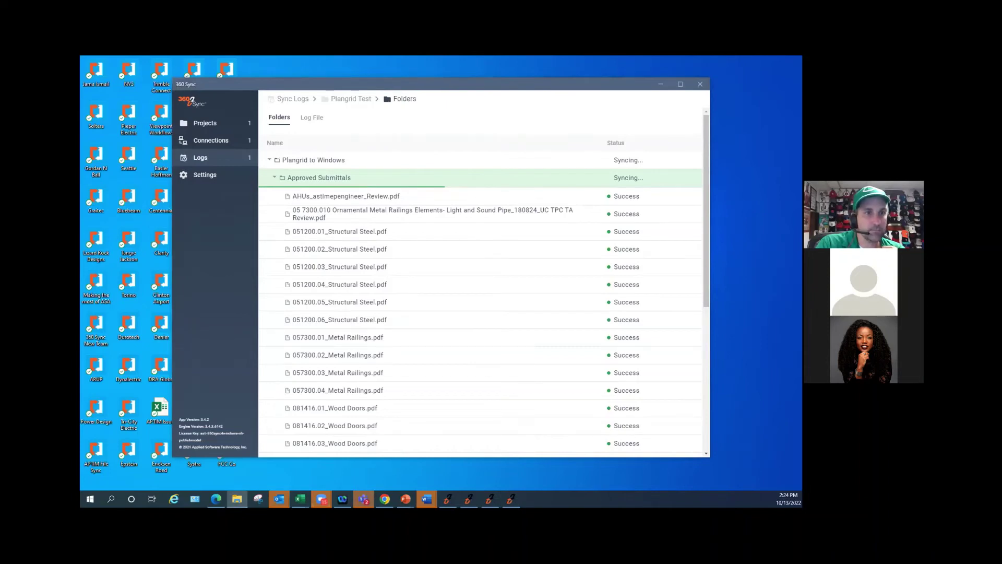
{"action": "key", "text": "super+e"}
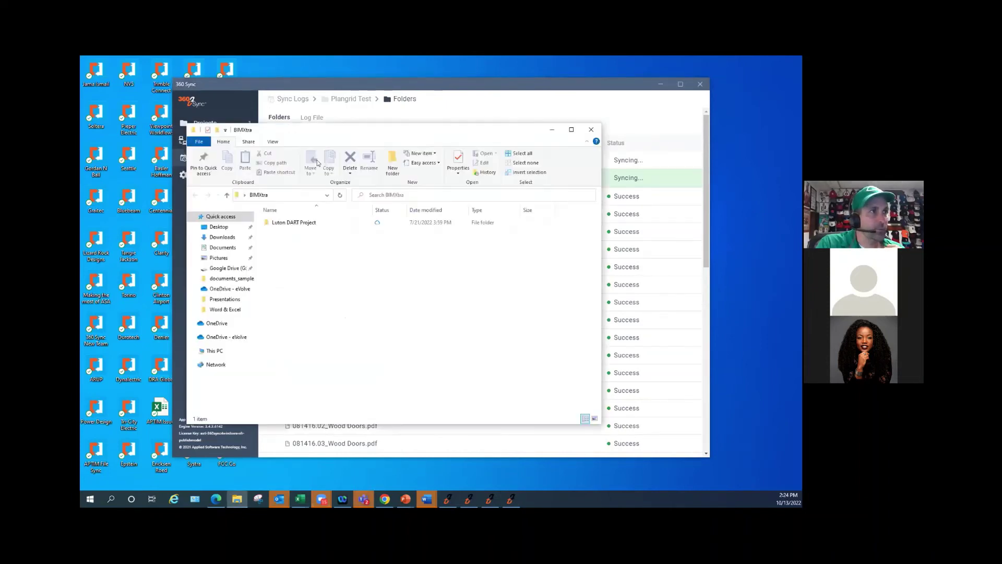
{"action": "left_click", "coordinate": [226, 336]}
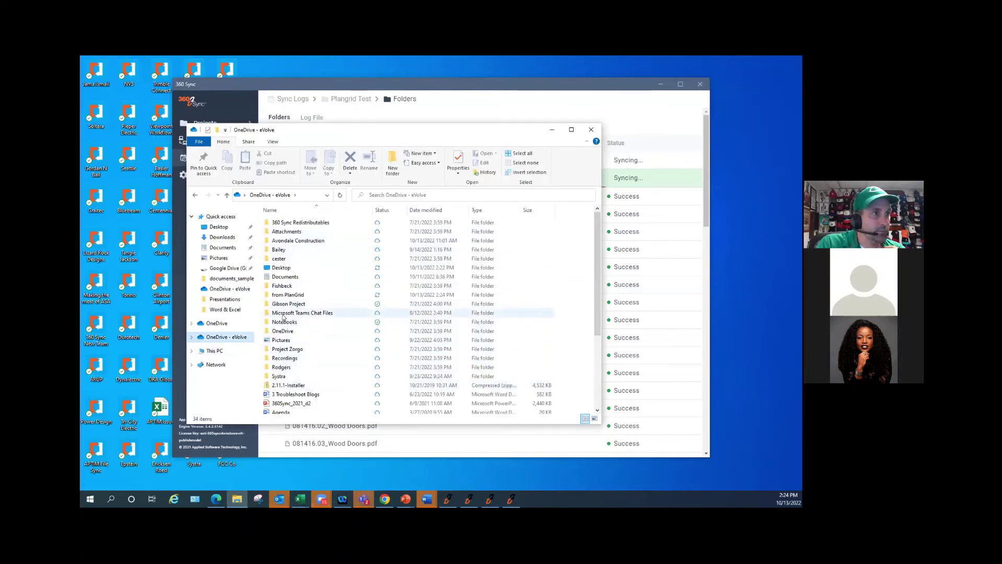
{"action": "double_click", "coordinate": [288, 294]}
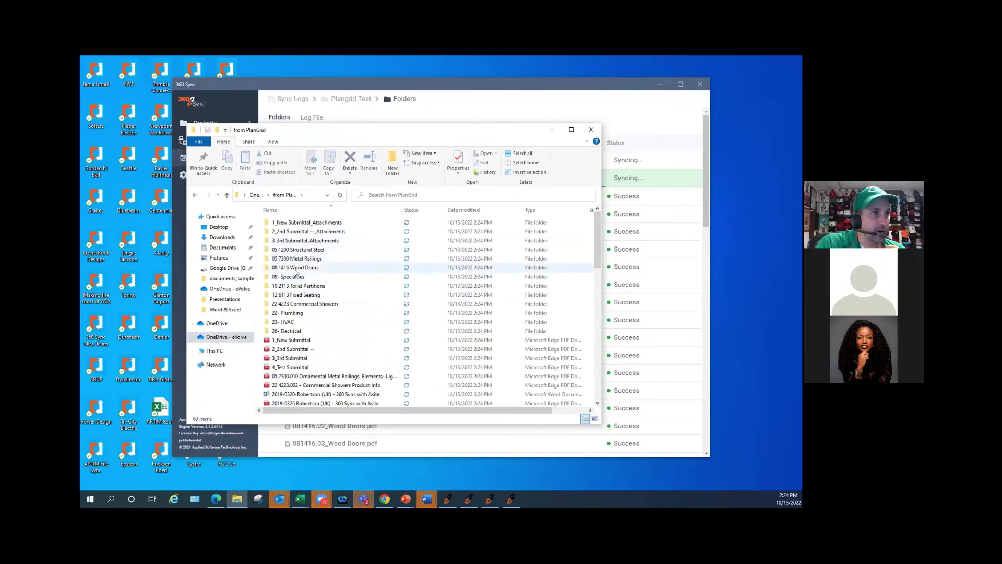
{"action": "scroll", "coordinate": [286, 295], "scroll_direction": "down", "scroll_amount": 7}
{"action": "scroll", "coordinate": [284, 295], "scroll_direction": "down", "scroll_amount": 5}
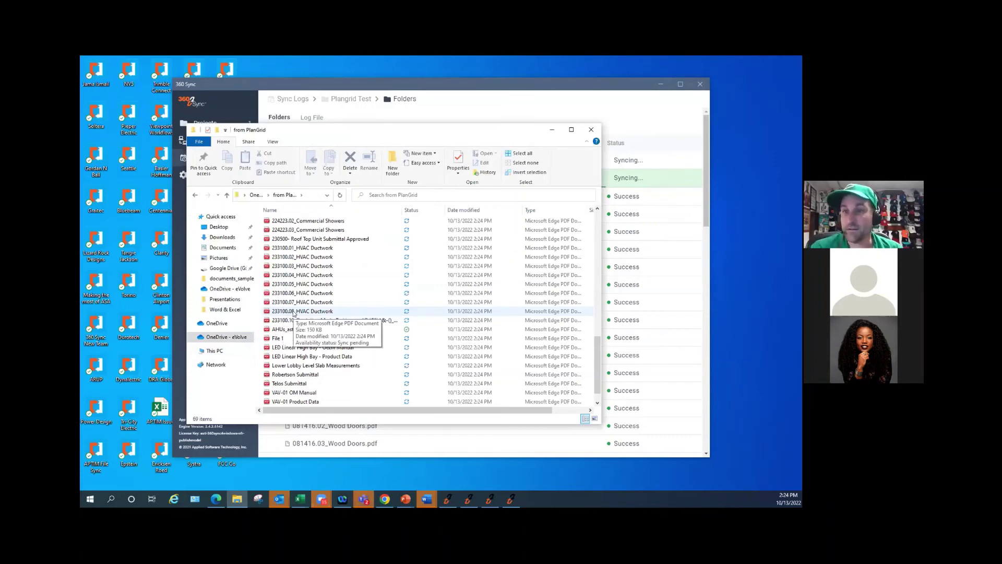
{"action": "left_click", "coordinate": [553, 130]}
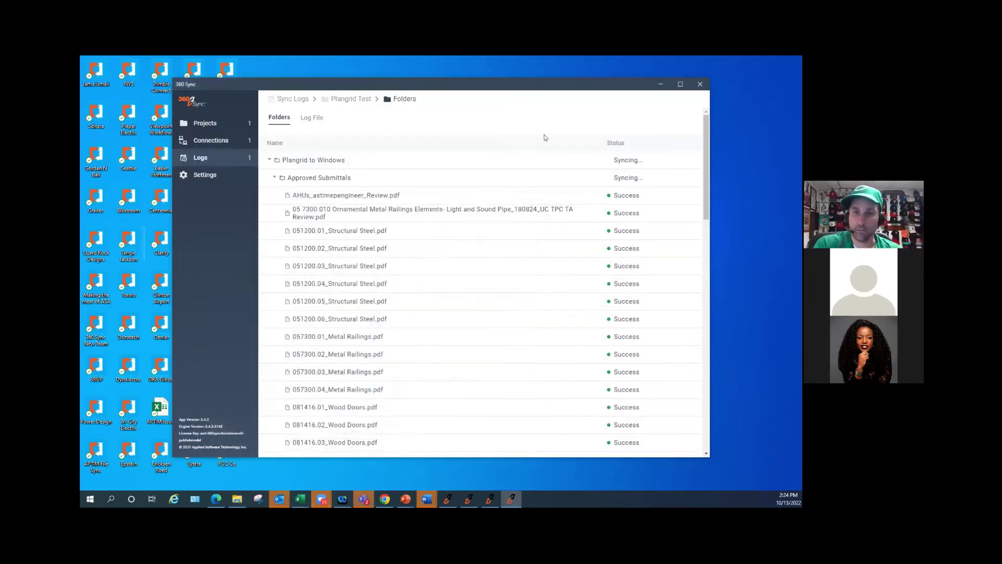
- Switch to Edge and move from BIM 360 Administration to the eVolve Foresite Licenses page
{"action": "key", "text": "alt+Tab"}
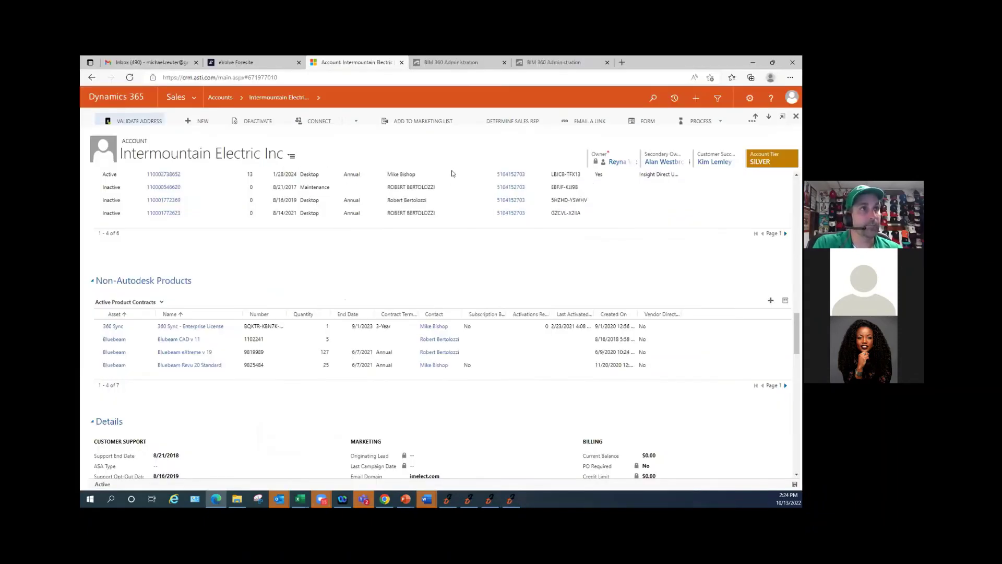
{"action": "left_click", "coordinate": [467, 64]}
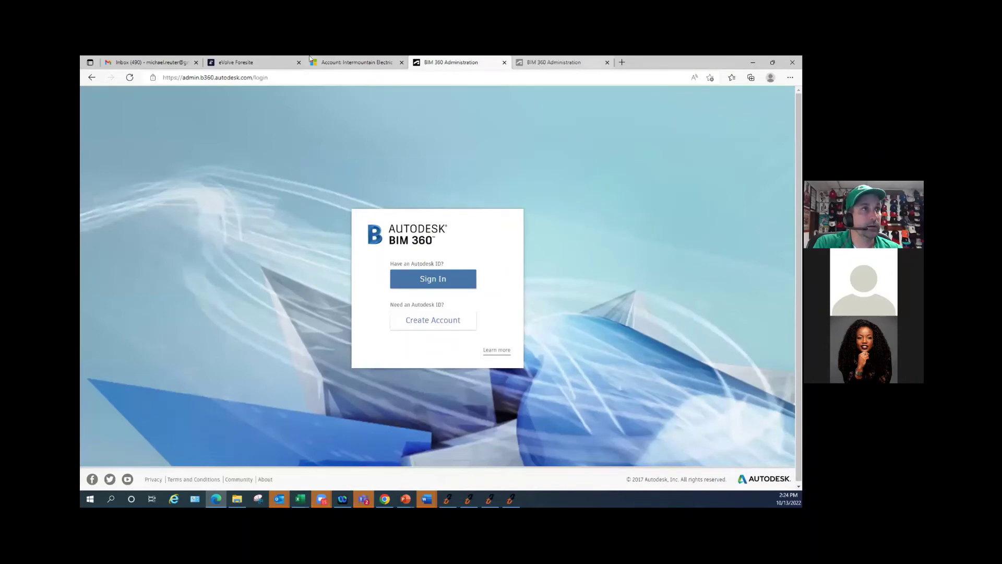
{"action": "left_click", "coordinate": [261, 63]}
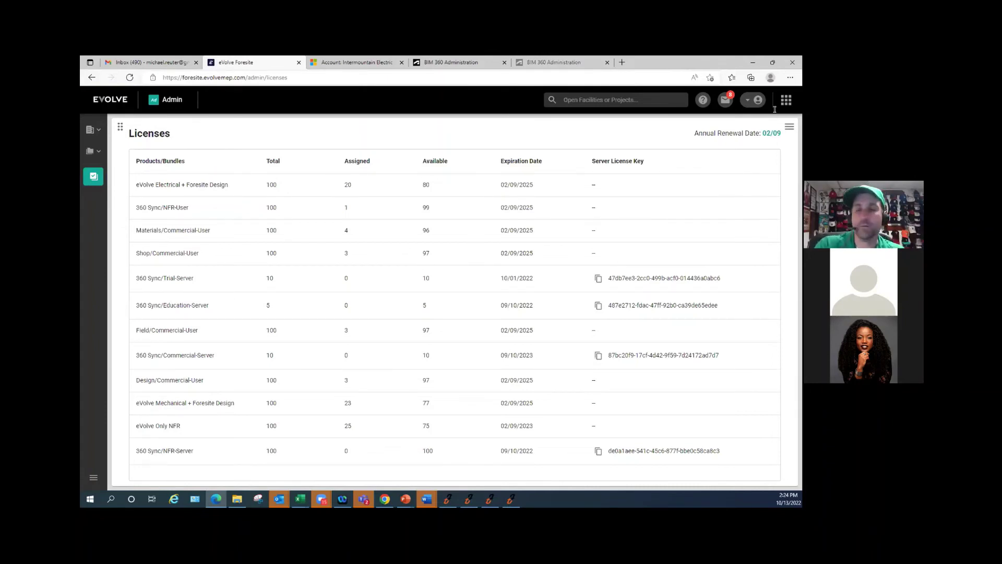
- Choose the Admin module from the module list to show Company Members
{"action": "left_click", "coordinate": [780, 103]}
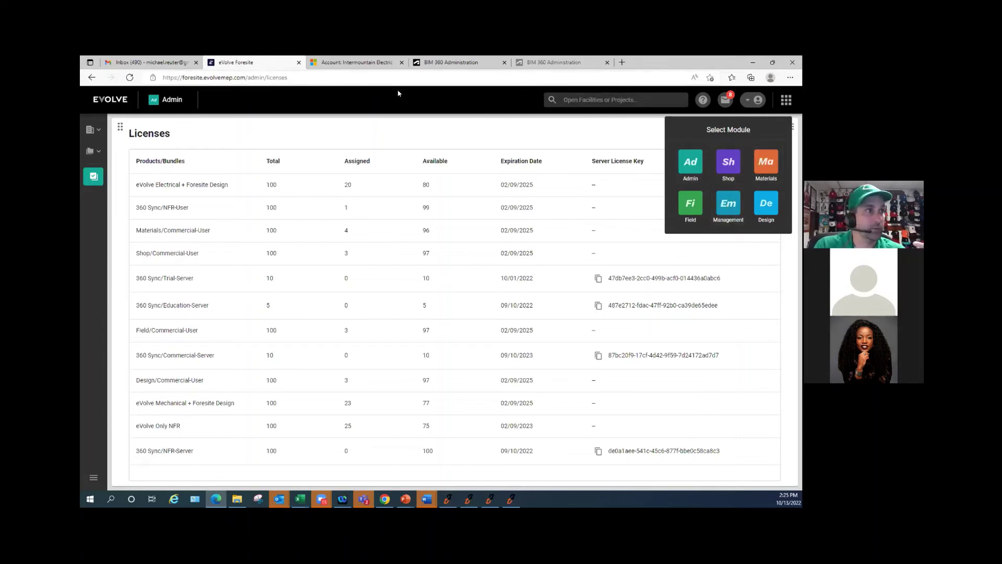
{"action": "left_click", "coordinate": [692, 166]}
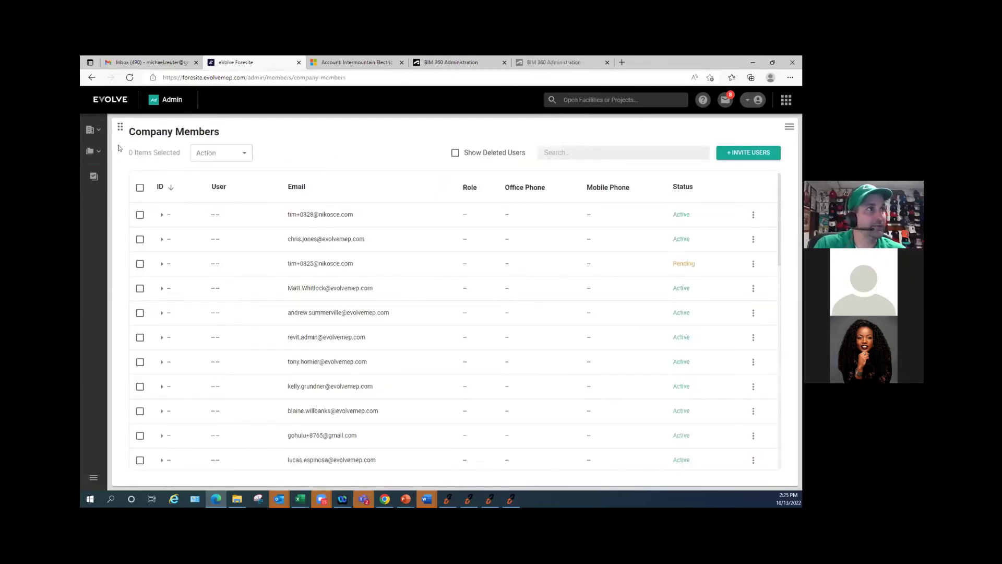
- Reopen the Select Module panel over the Company Members page
{"action": "mouse_move", "coordinate": [91, 180]}
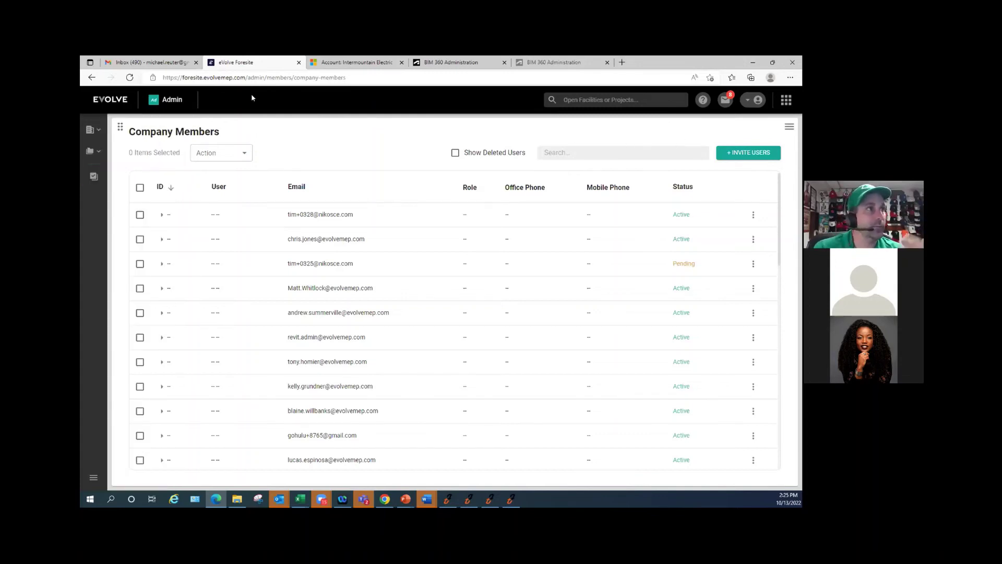
{"action": "left_click", "coordinate": [786, 99]}
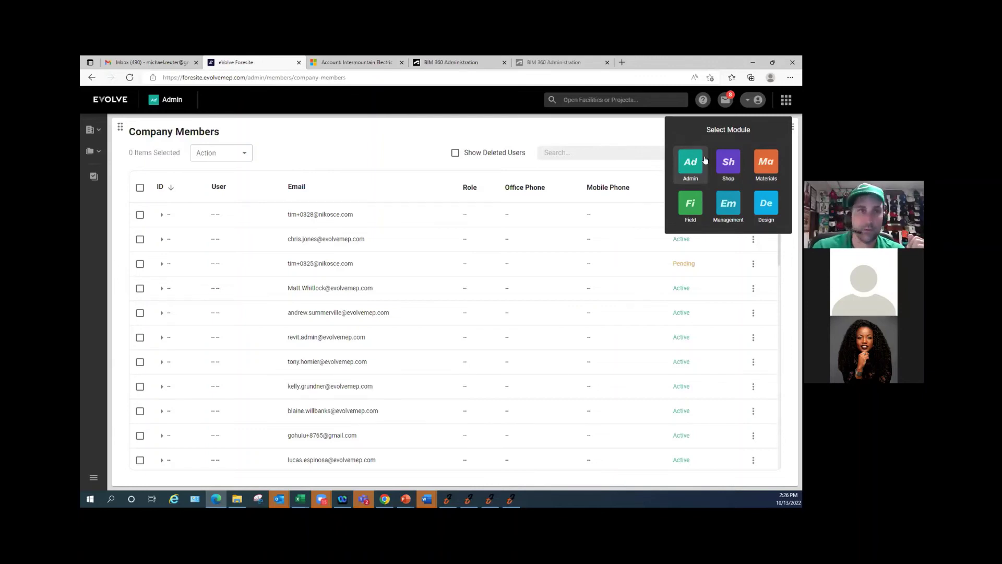
- Stay in the Admin module and return to the Licenses page from the sidebar
{"action": "left_click", "coordinate": [682, 170]}
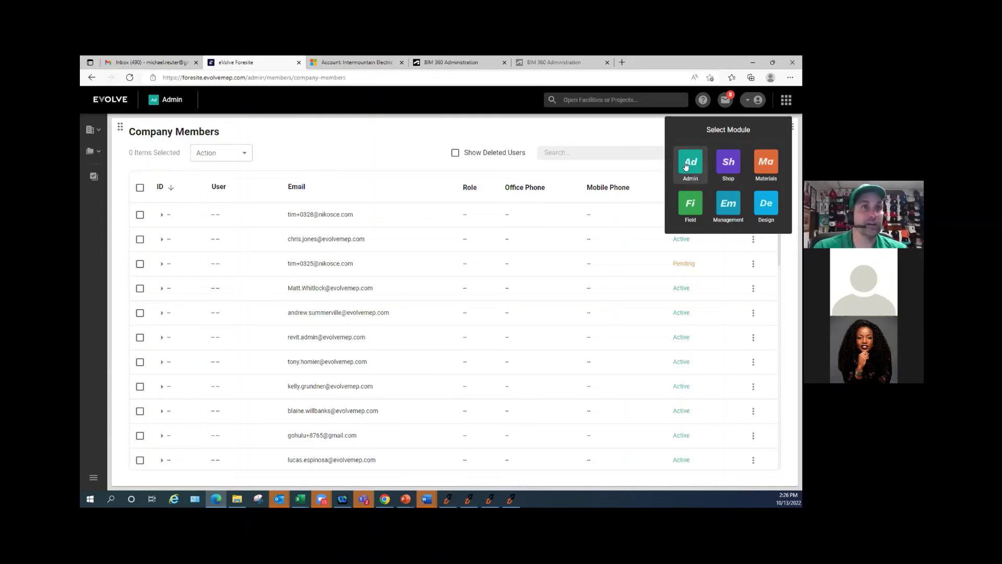
{"action": "left_click", "coordinate": [683, 168]}
{"action": "left_click", "coordinate": [683, 166]}
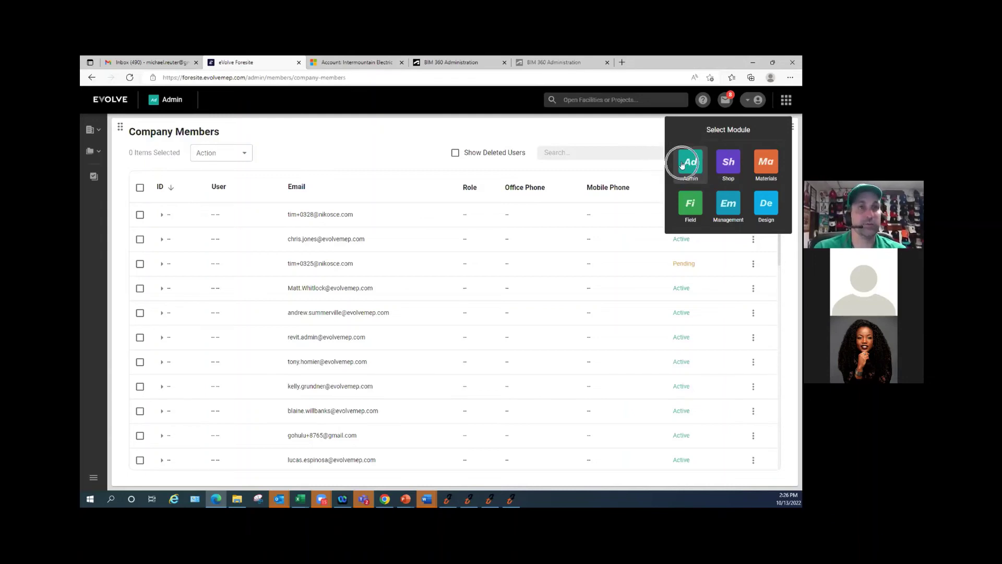
{"action": "left_click", "coordinate": [685, 167]}
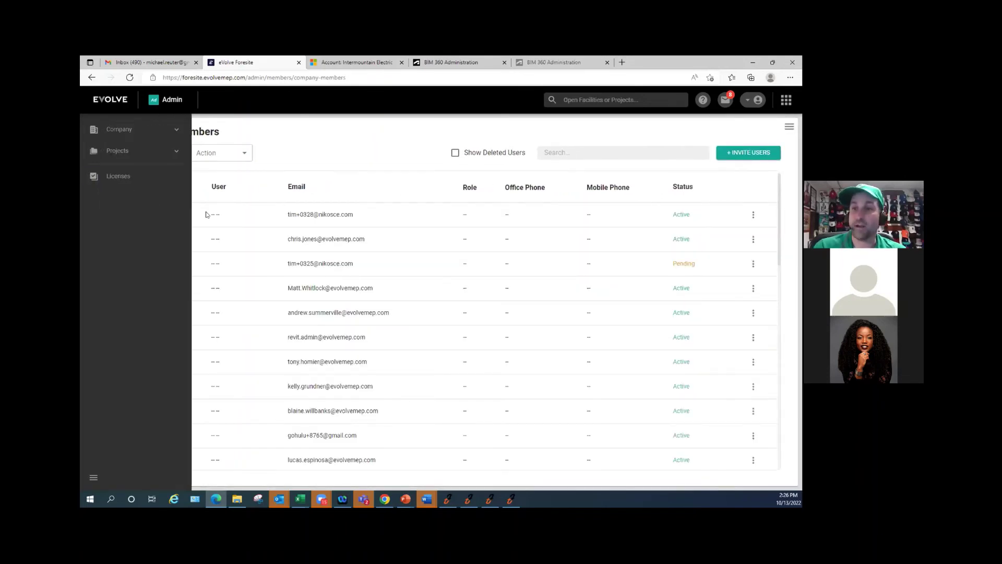
{"action": "mouse_move", "coordinate": [97, 154]}
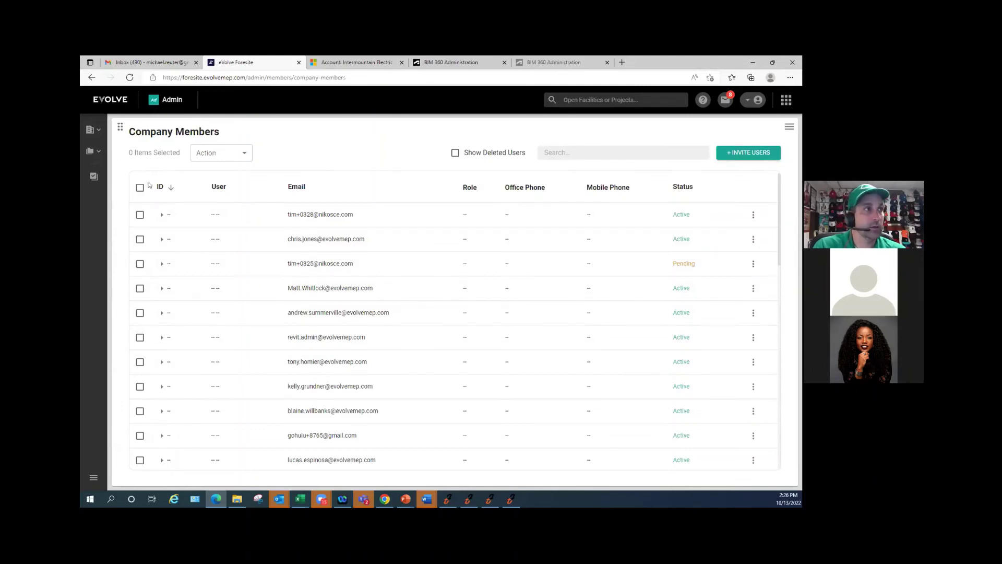
{"action": "left_click", "coordinate": [133, 175]}
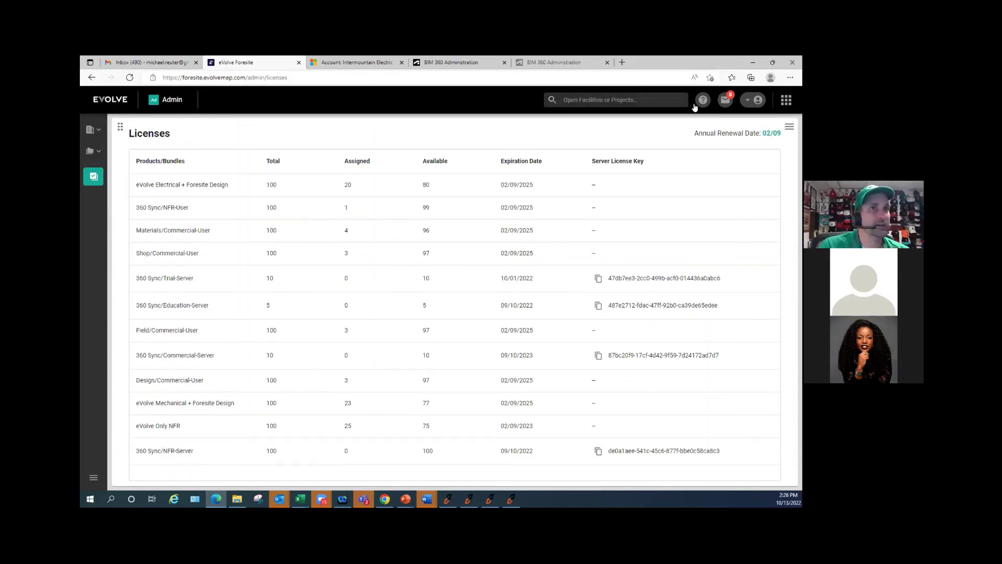
- View the Project Members page under My Projects, then minimize Edge to reveal the 360 Sync log
{"action": "left_click", "coordinate": [117, 151]}
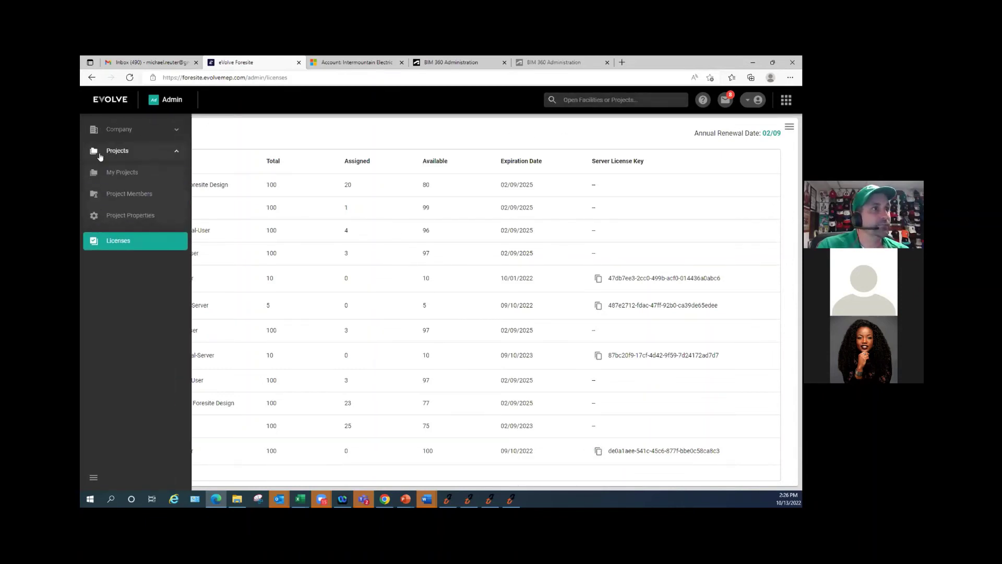
{"action": "left_click", "coordinate": [121, 175]}
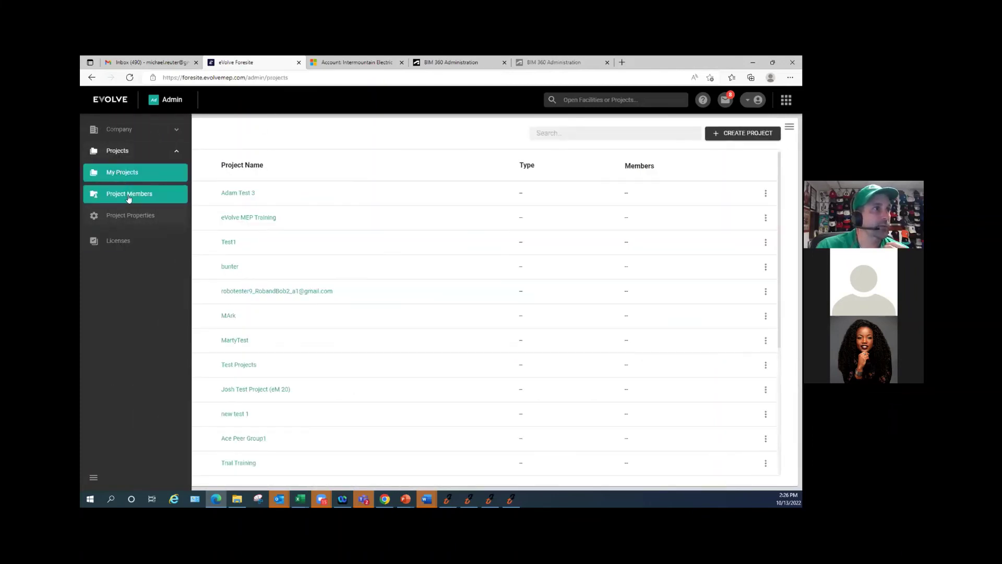
{"action": "left_click", "coordinate": [128, 196]}
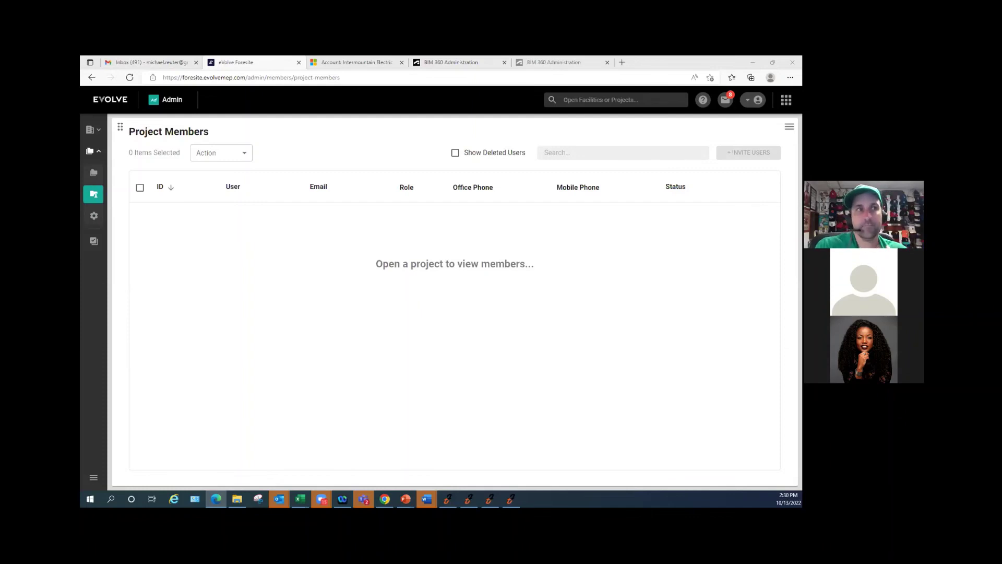
{"action": "left_click", "coordinate": [754, 62]}
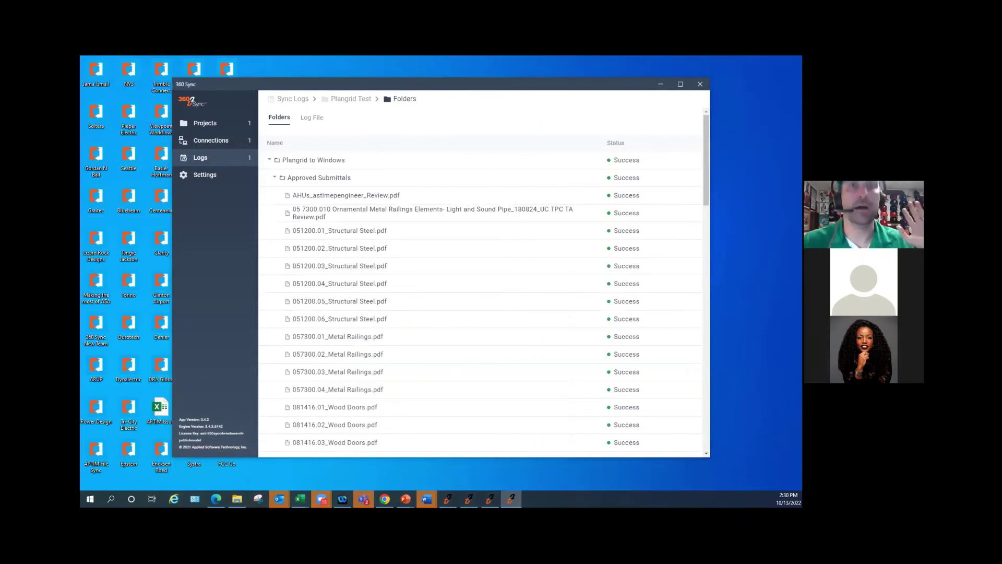